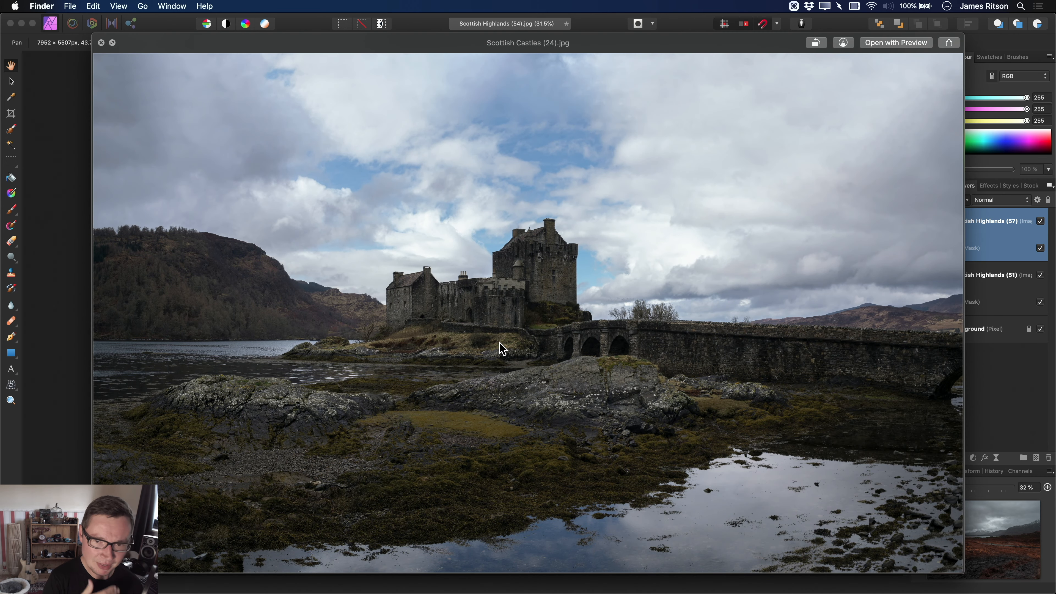
Open the image Scottish Castles (24).jpg from the Quick Compositing folder in Affinity Photo.
key(space)
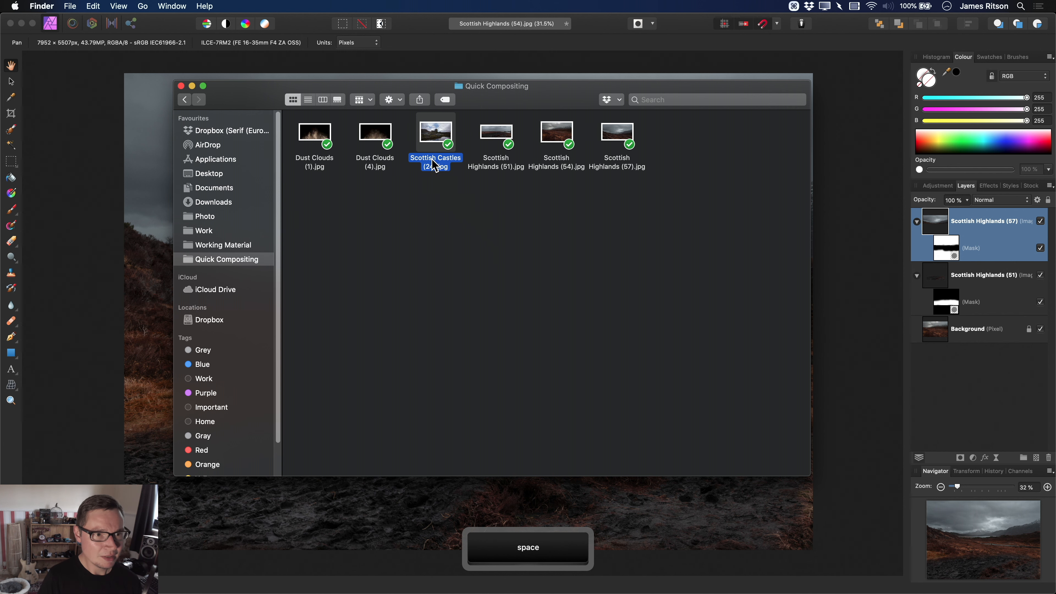
drag(432, 140, 500, 318)
key(super+Tab)
Select the castle and the ground below it using the Selection Brush at a width of about 434 px.
key(w)
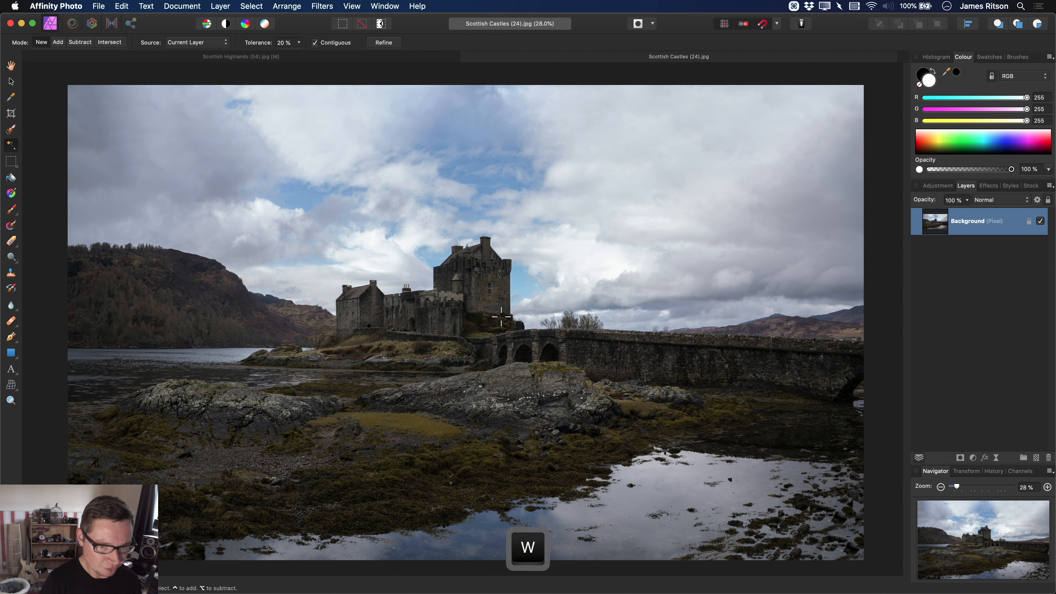
key(w)
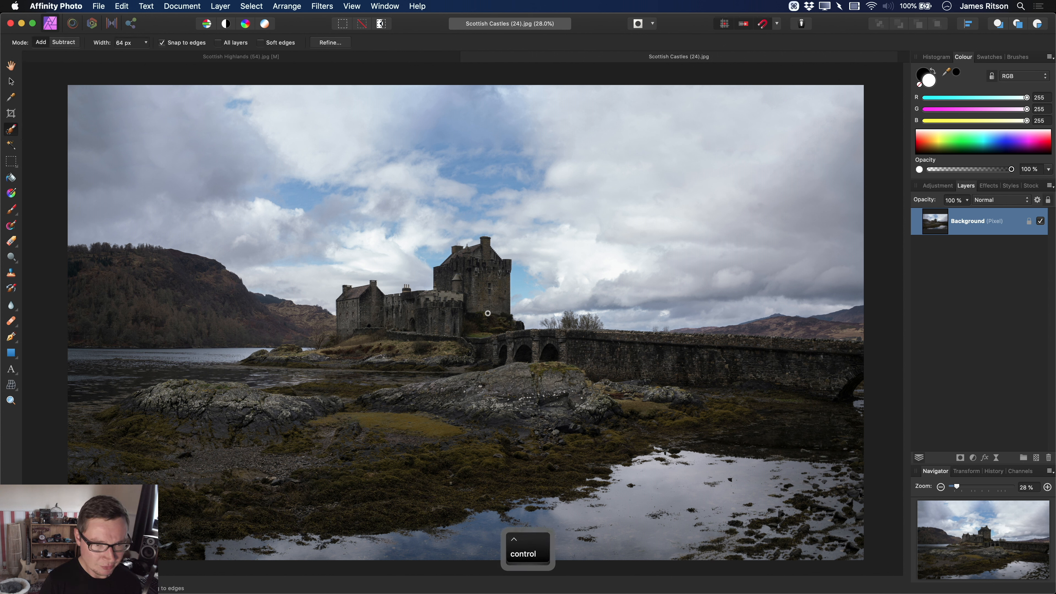
drag(475, 309, 492, 309)
drag(475, 309, 475, 366)
Extend the selection over the grassy bank at the castle's left end with a 193 px selection brush.
scroll(475, 333, up, 5)
scroll(520, 363, left, 2)
scroll(374, 360, left, 4)
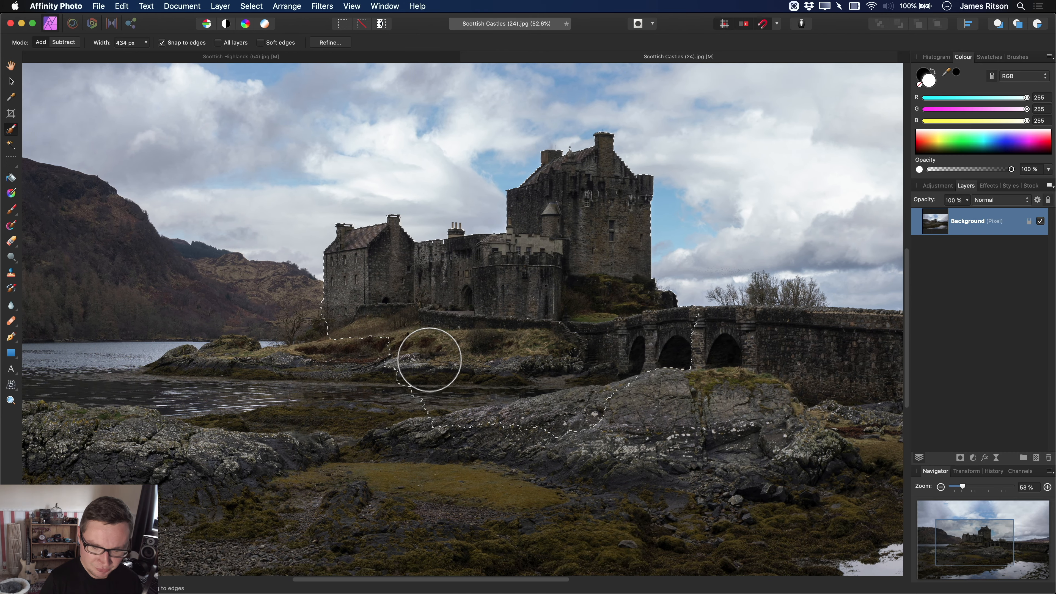
key(bracketleft)
key(bracketleft)
key(bracketleft)
key(bracketleft)
key(bracketleft)
key(bracketleft)
mouse_move(342, 358)
mouse_down()
mouse_move(330, 349)
mouse_move(334, 357)
mouse_up()
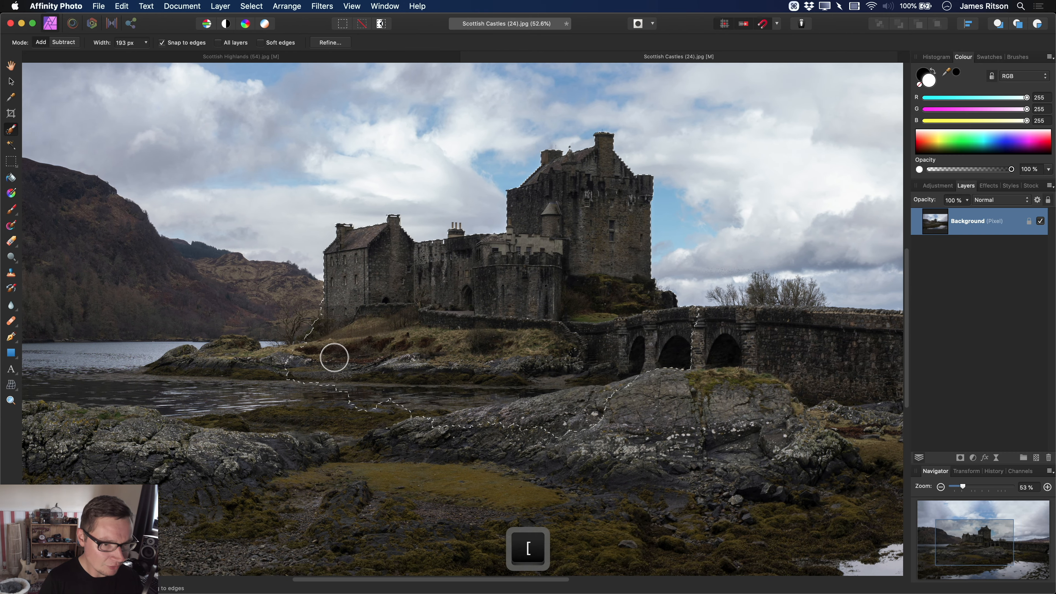
Subtract the foreground rocks and water from the selection, keeping the shoreline bank below the castle selected.
key(alt)
mouse_move(353, 394)
mouse_down()
mouse_move(404, 407)
mouse_move(589, 408)
mouse_up()
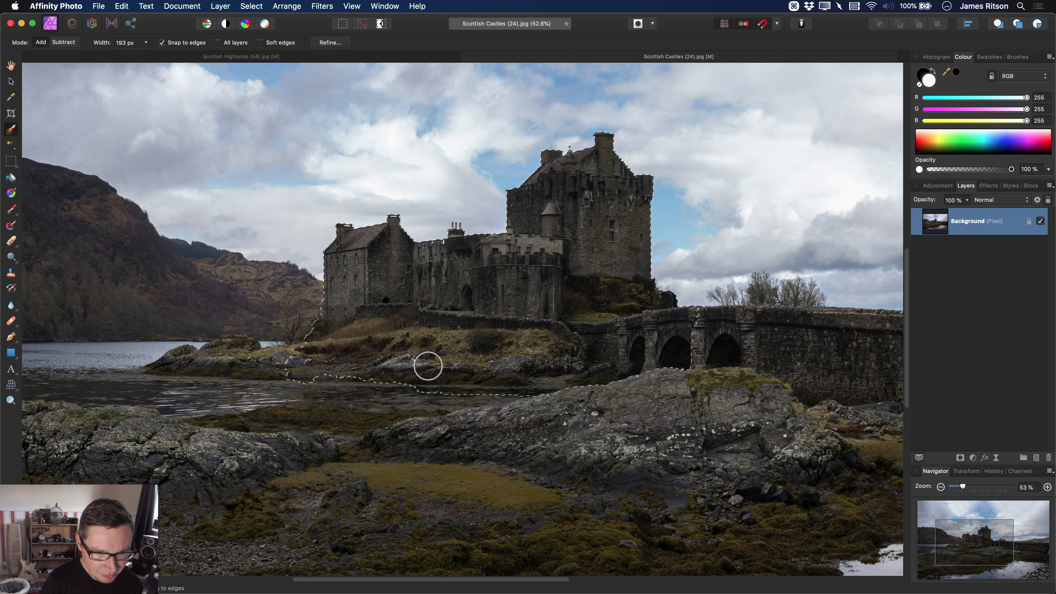
drag(395, 373, 316, 370)
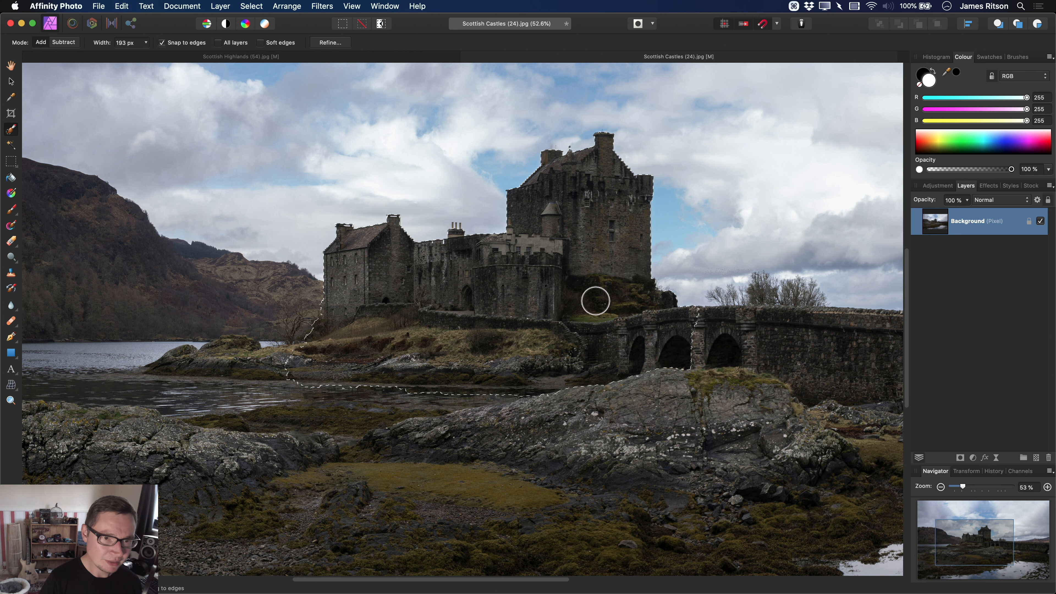
Refine the selection by brushing Matte over the thin finials above the tower's two chimneys.
scroll(583, 295, up, 3)
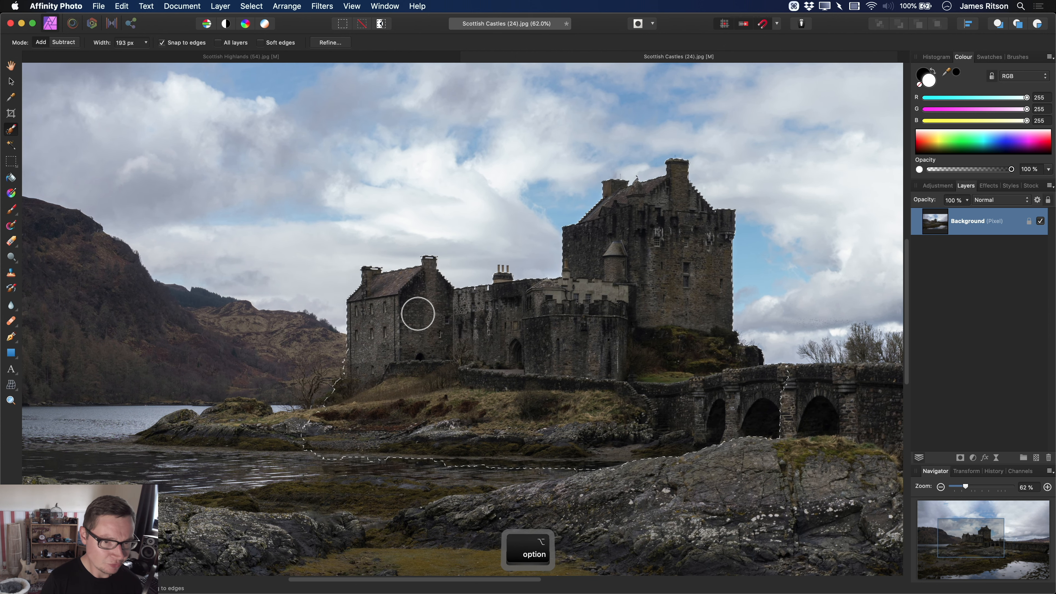
click(330, 43)
scroll(457, 270, up, 8)
scroll(559, 254, up, 5)
scroll(564, 238, right, 5)
key([)
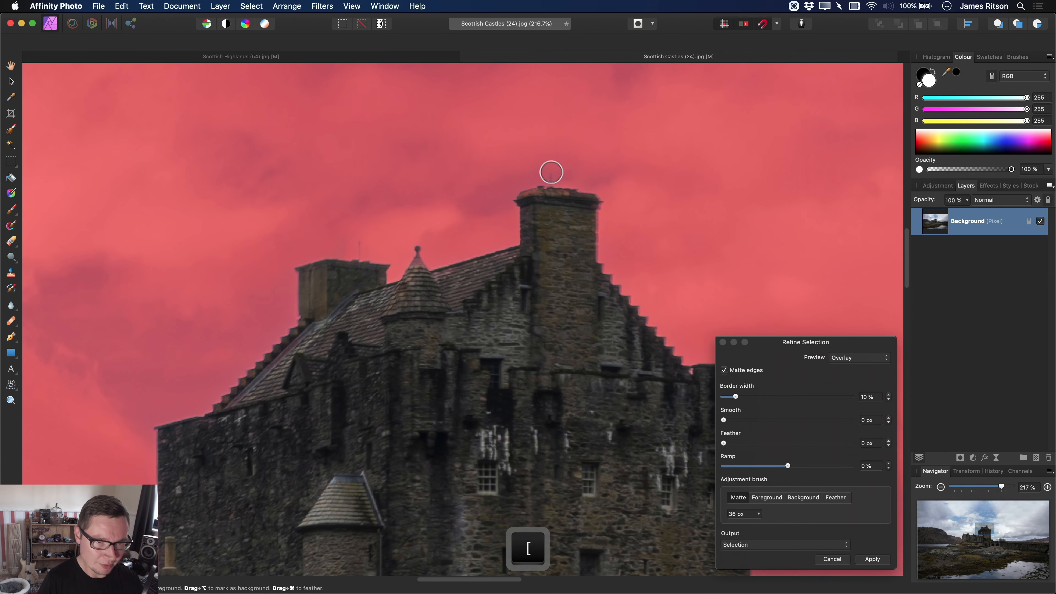
click(551, 172)
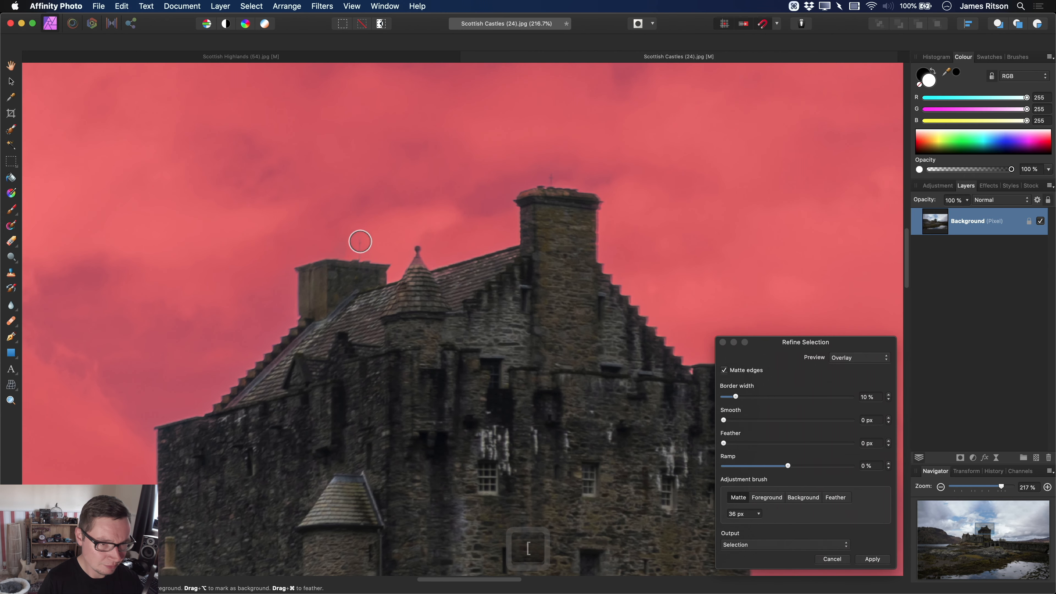
click(360, 241)
Examine the refined selection's edges along the tower, bushes, bridge and lower castle buildings.
drag(544, 368, 395, 274)
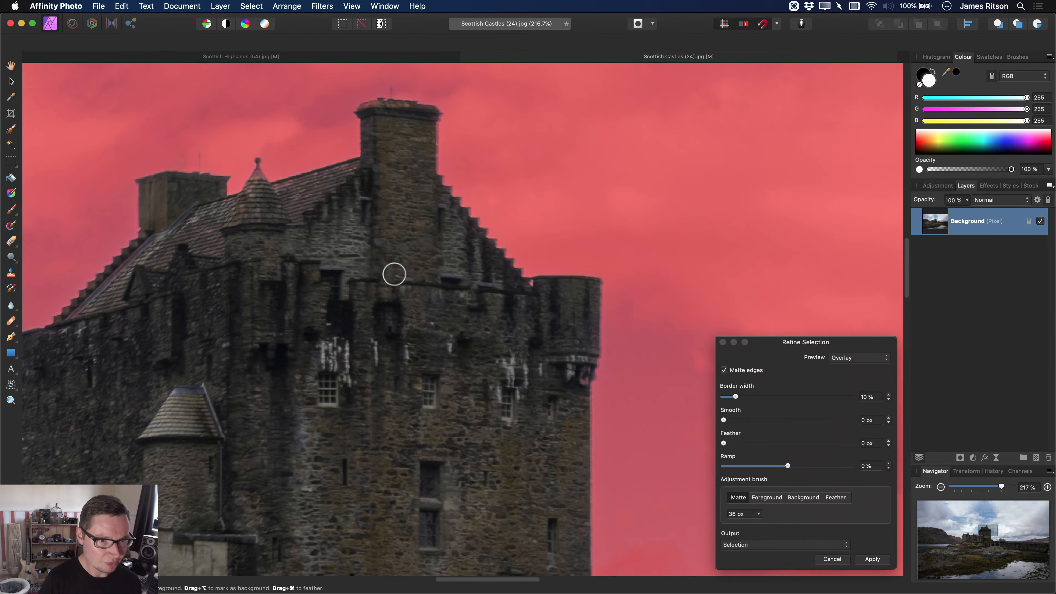
scroll(394, 275, down, 9)
scroll(337, 177, right, 4)
scroll(427, 184, down, 1)
scroll(397, 239, right, 6)
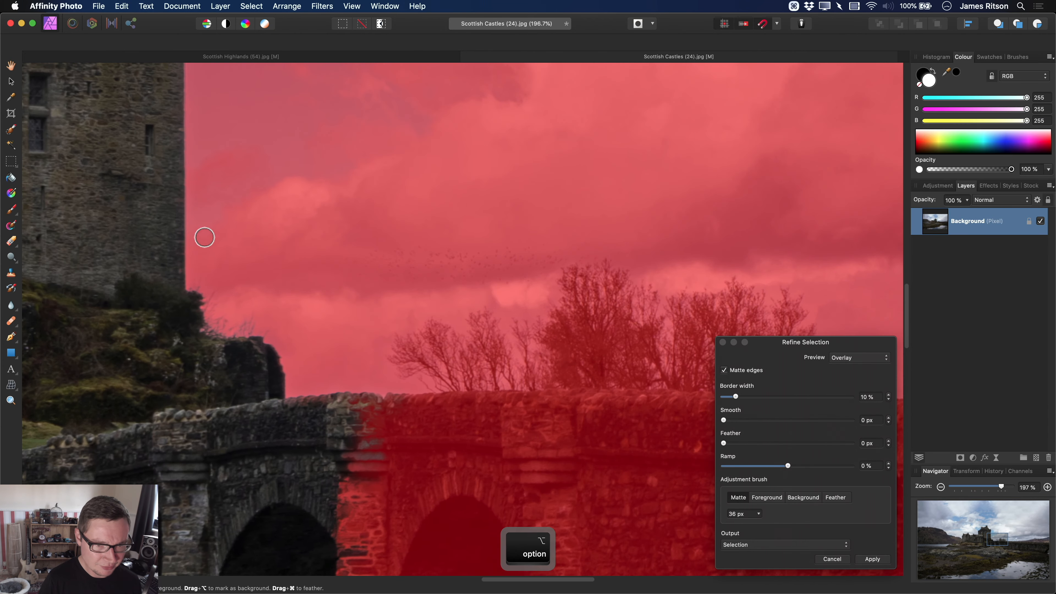
scroll(205, 238, left, 5)
scroll(395, 286, up, 6)
scroll(354, 326, down, 7)
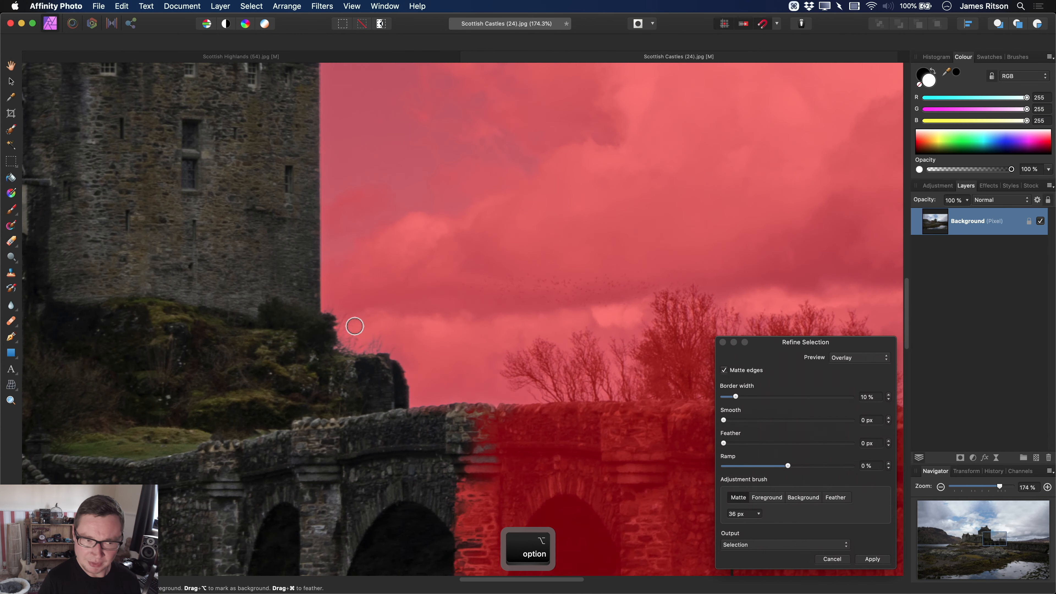
scroll(353, 328, left, 8)
scroll(384, 342, down, 3)
scroll(556, 389, down, 2)
scroll(556, 389, left, 3)
Set the refined selection's output to New layer and apply the refinement.
drag(774, 343, 723, 242)
click(734, 444)
click(734, 463)
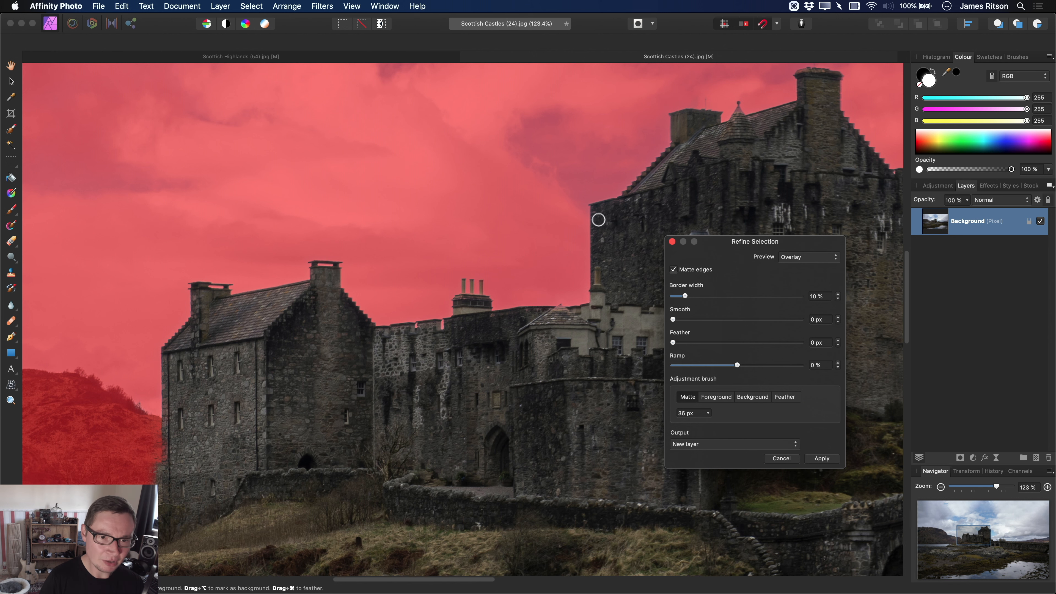
scroll(520, 325, up, 5)
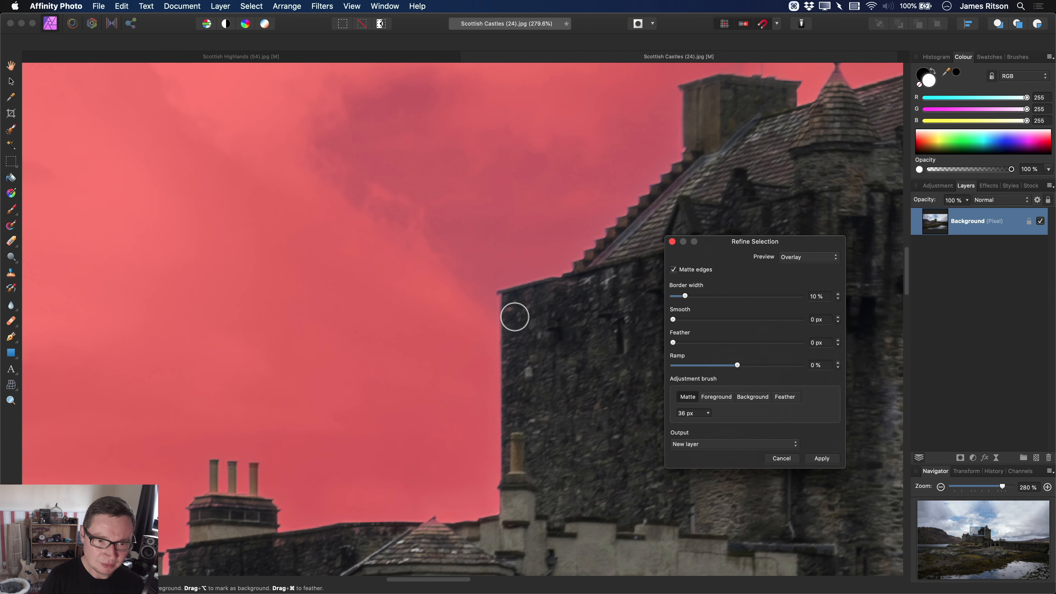
scroll(514, 314, down, 2)
scroll(514, 314, left, 1)
scroll(554, 229, up, 3)
scroll(554, 229, right, 5)
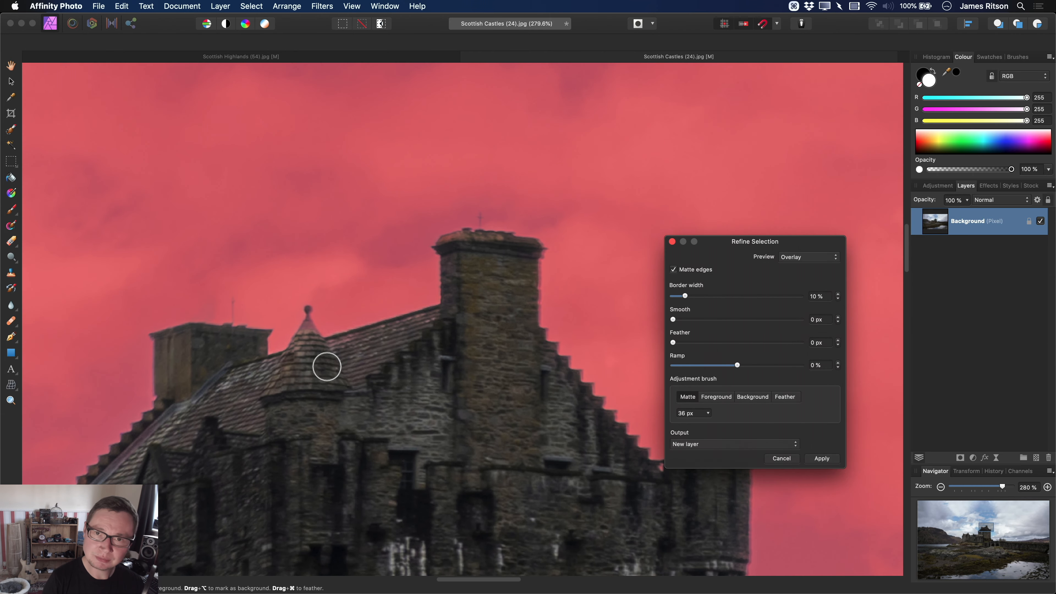
click(822, 458)
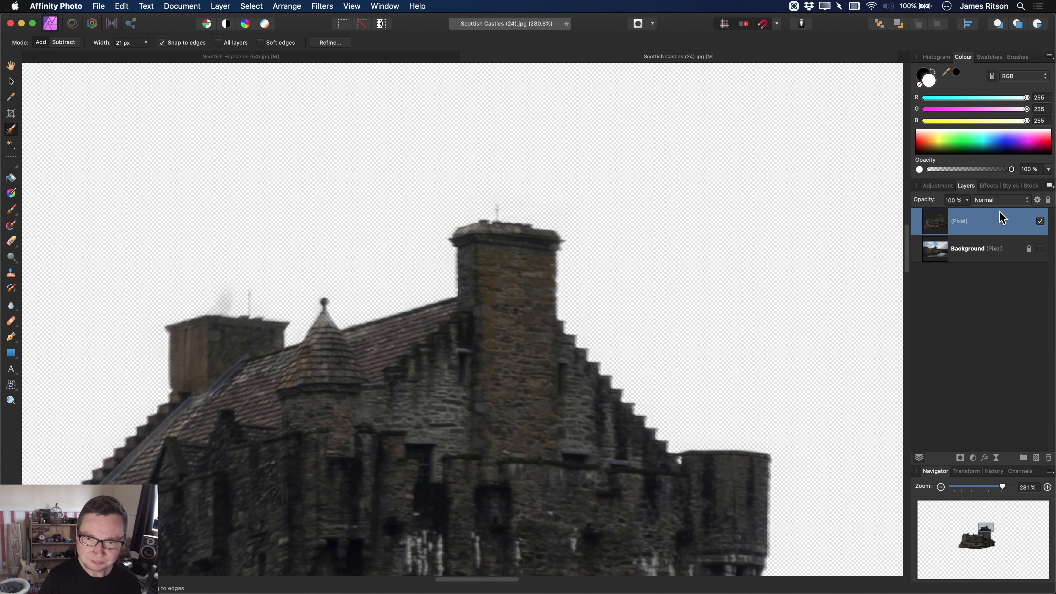
Rename the new cut-out layer as Castle.
double_click(965, 221)
text(Castle)
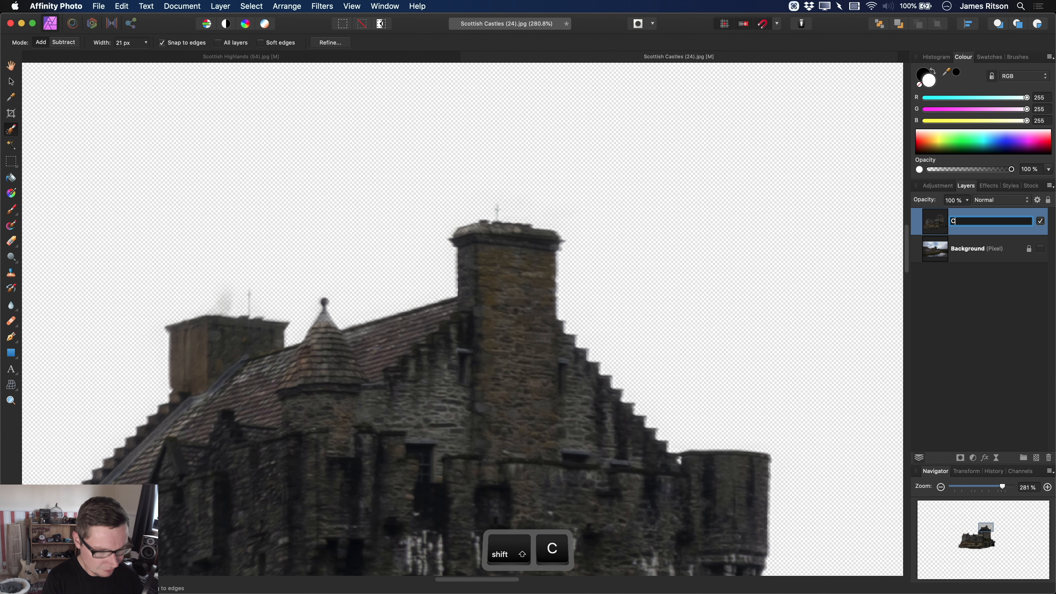
key(Return)
Copy the Castle layer and paste it into the Scottish Highlands (54).jpg document.
alt+scroll(607, 334, down, 6)
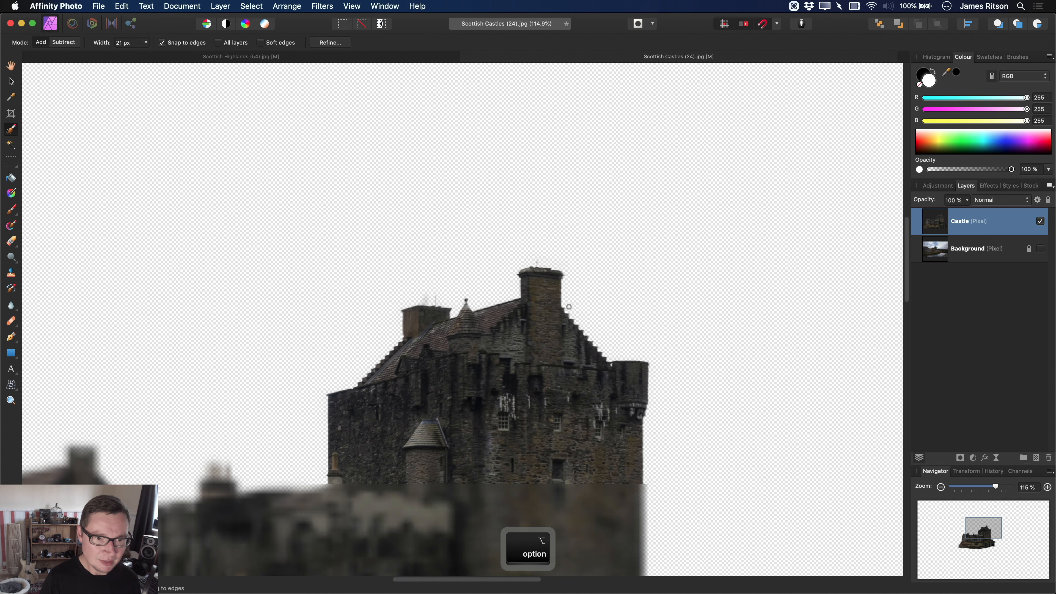
key(cmd+c)
click(241, 56)
key(cmd+v)
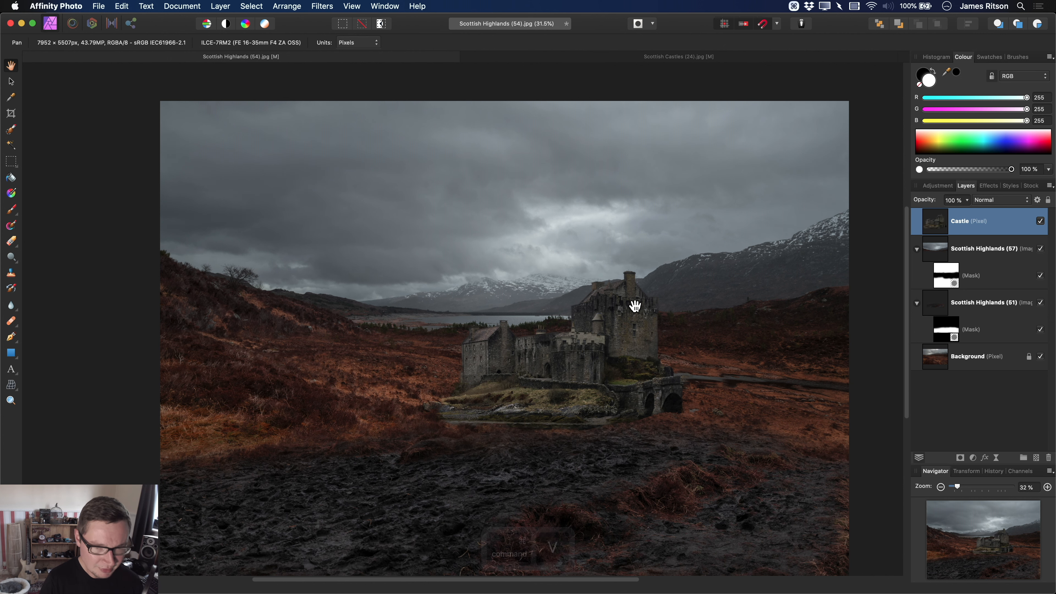
Enlarge the castle and place it on the right side of the landscape, above the stream.
scroll(635, 306, right, 3)
key(v)
drag(582, 338, 707, 270)
scroll(671, 291, right, 3)
drag(383, 208, 349, 184)
mouse_move(563, 312)
mouse_down()
mouse_move(610, 291)
mouse_move(569, 260)
mouse_move(556, 299)
mouse_move(582, 328)
mouse_move(572, 335)
mouse_up()
Add a mask to the Castle layer and paint out the bridge arches and grassy bank in black with a 698.4 px brush.
scroll(507, 345, up, 4)
click(960, 458)
key(b)
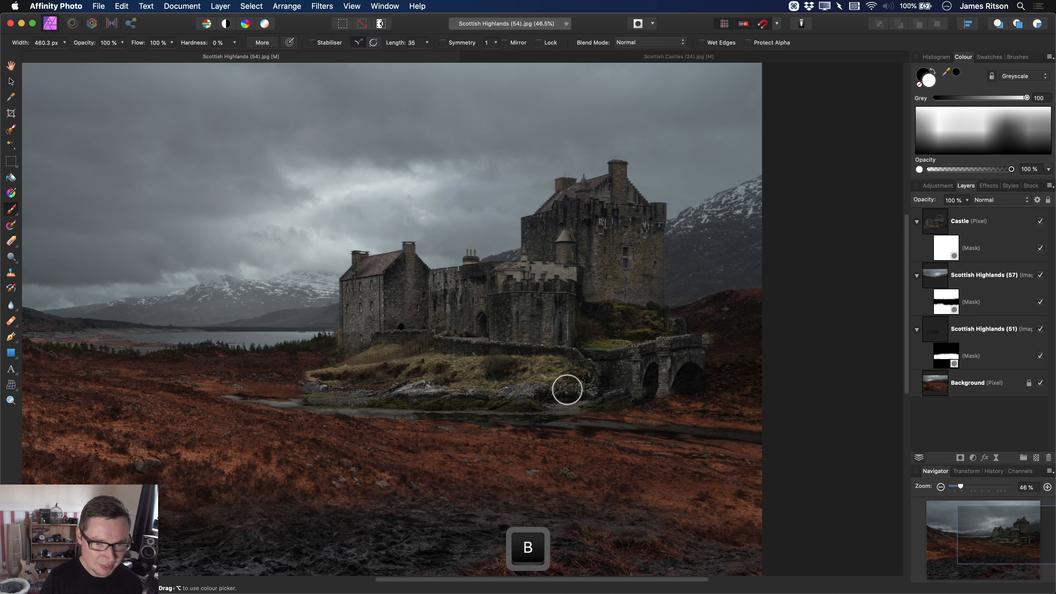
drag(567, 390, 599, 390)
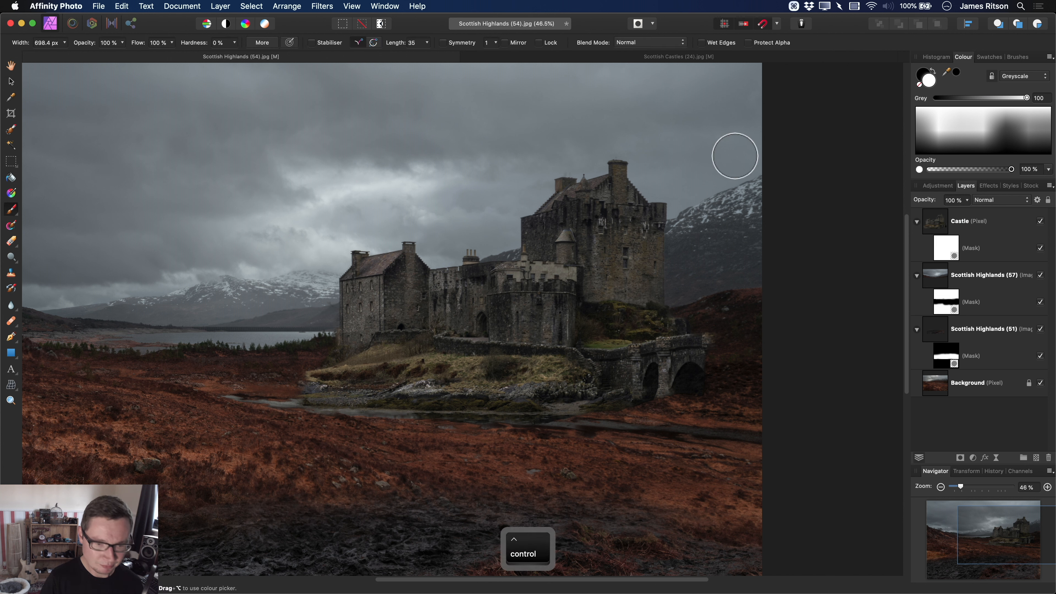
key(x)
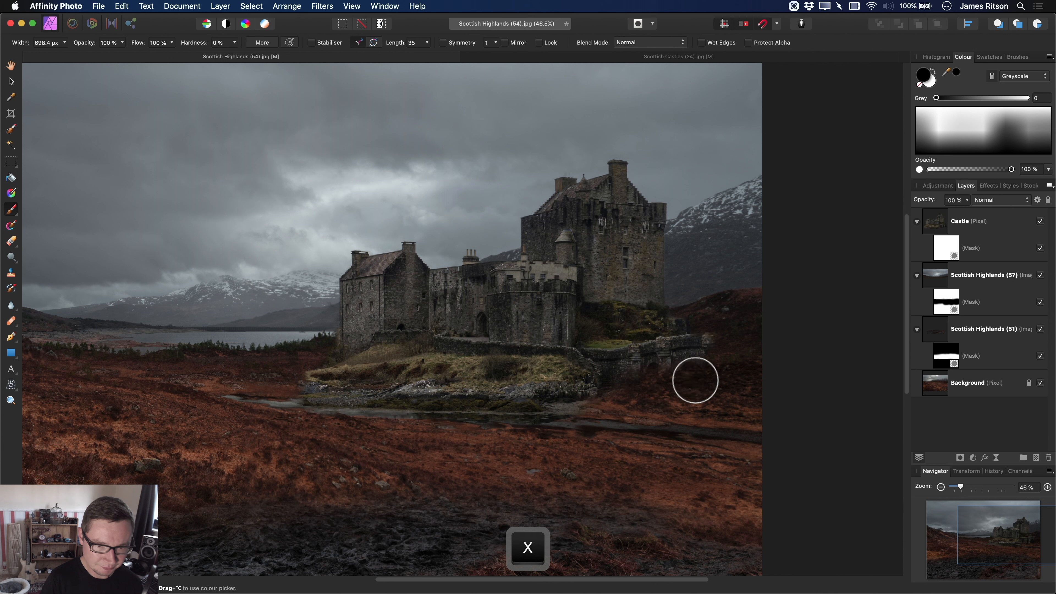
mouse_move(611, 400)
mouse_down()
mouse_move(497, 426)
mouse_move(531, 419)
mouse_move(357, 409)
mouse_move(268, 390)
mouse_move(579, 395)
mouse_move(546, 387)
mouse_move(556, 377)
mouse_move(347, 385)
mouse_up()
Mask out the remaining bridge wall to the right of the castle with a brush about 310 px wide.
scroll(447, 402, up, 4)
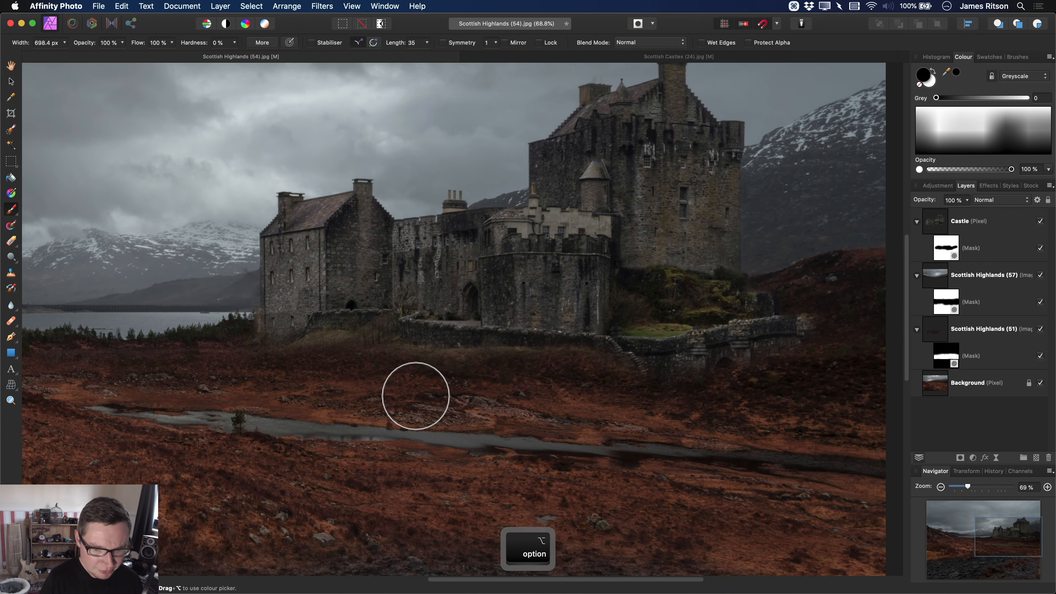
key(bracketleft)
key(bracketleft)
key(bracketleft)
key(bracketleft)
scroll(691, 382, right, 5)
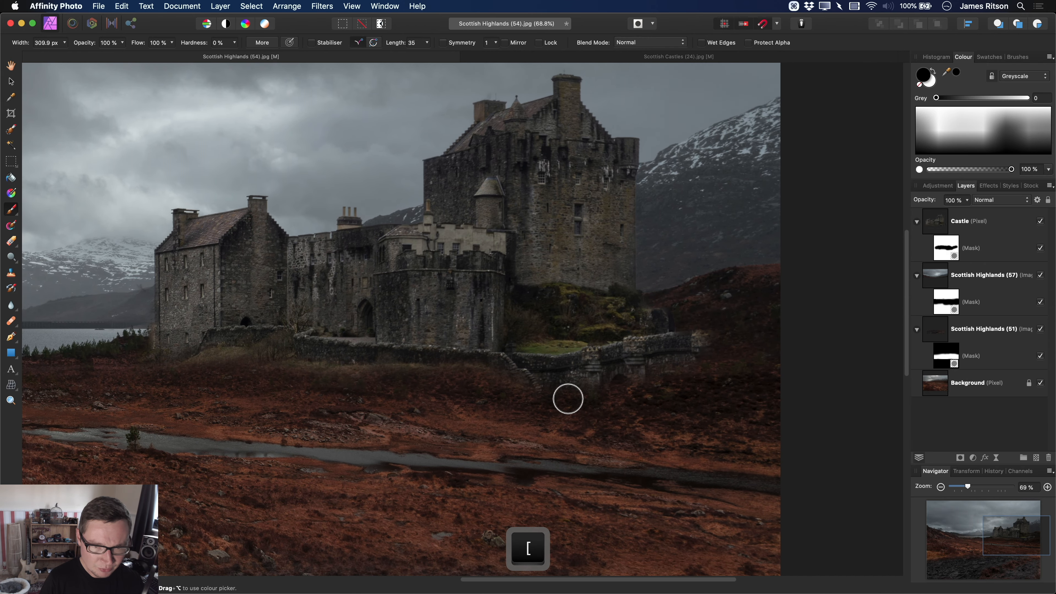
mouse_move(568, 399)
mouse_down()
mouse_move(710, 344)
mouse_move(706, 335)
mouse_move(685, 332)
mouse_move(638, 360)
mouse_move(669, 348)
mouse_move(598, 352)
mouse_move(582, 374)
mouse_move(541, 379)
mouse_move(569, 367)
mouse_move(518, 378)
mouse_up()
key(bracketleft)
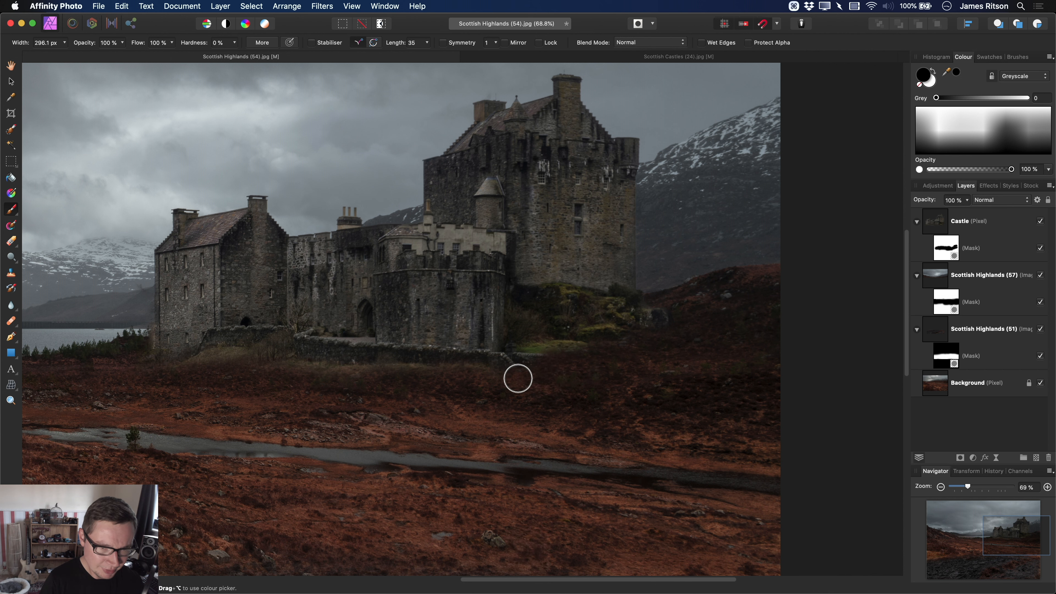
Blend the grass at the castle's left base into the moorland on the mask, reducing the brush below 182 px.
scroll(500, 385, up, 1)
scroll(603, 380, left, 5)
key(bracketleft)
key(bracketleft)
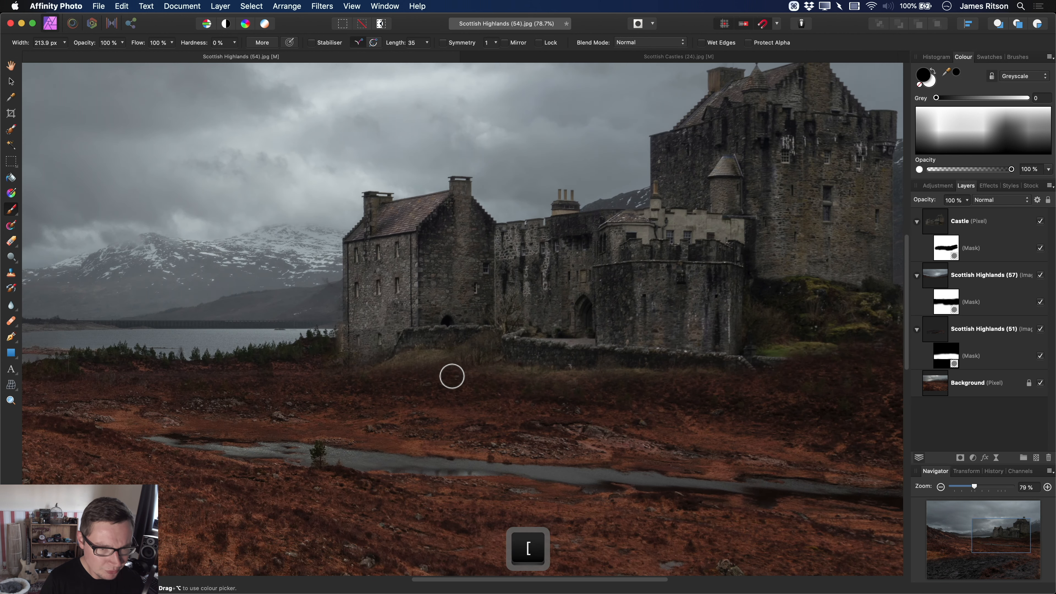
key(bracketleft)
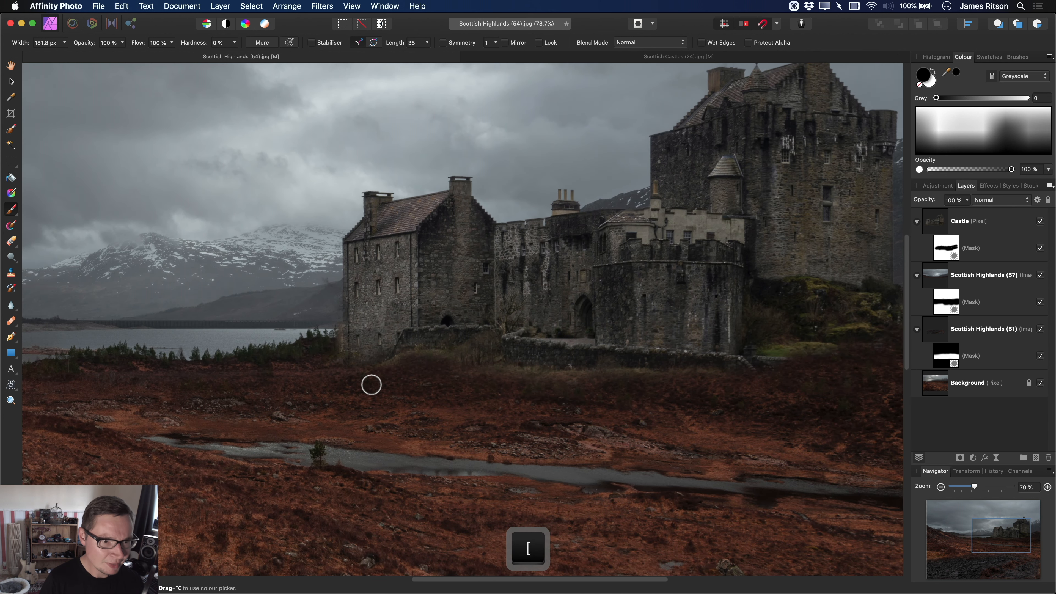
scroll(366, 376, up, 1)
scroll(362, 371, up, 5)
key(bracketleft)
key(bracketleft)
Mask out the leftover grass beneath the castle's front wall with a 264.3 px brush.
scroll(448, 396, right, 5)
key(bracketright)
key(bracketright)
key(bracketright)
key(bracketright)
key(bracketright)
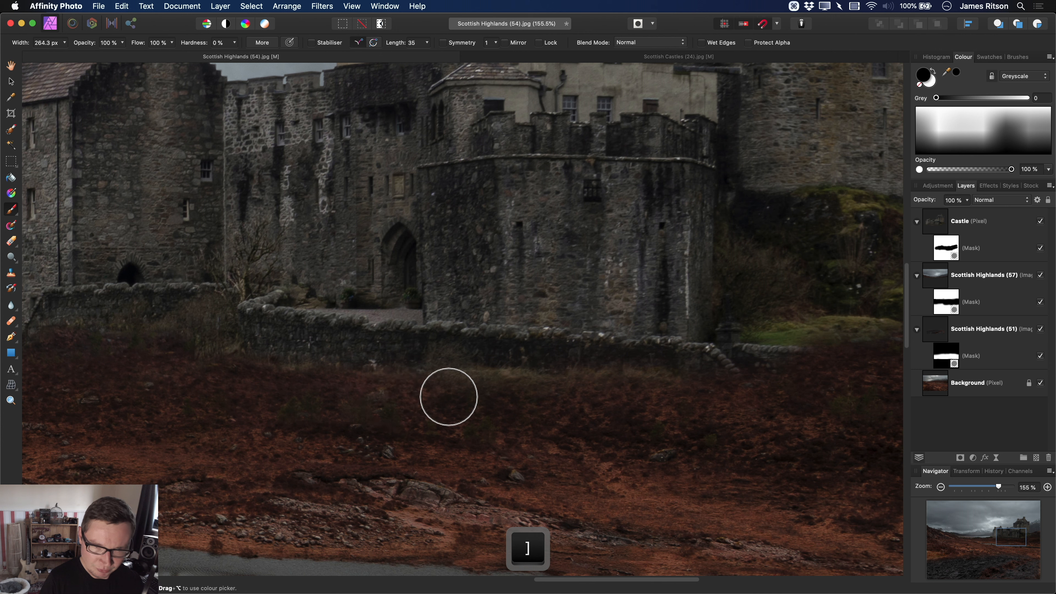
drag(448, 396, 592, 399)
Mask out the front wall's right end and the grass beside it, reducing the brush to 162.3 px.
scroll(592, 399, right, 5)
key(bracketleft)
mouse_move(497, 403)
mouse_down()
mouse_move(482, 386)
mouse_move(480, 373)
mouse_move(534, 384)
mouse_move(527, 369)
mouse_move(581, 370)
mouse_move(493, 354)
mouse_up()
key(bracketleft)
key(bracketleft)
key(bracketright)
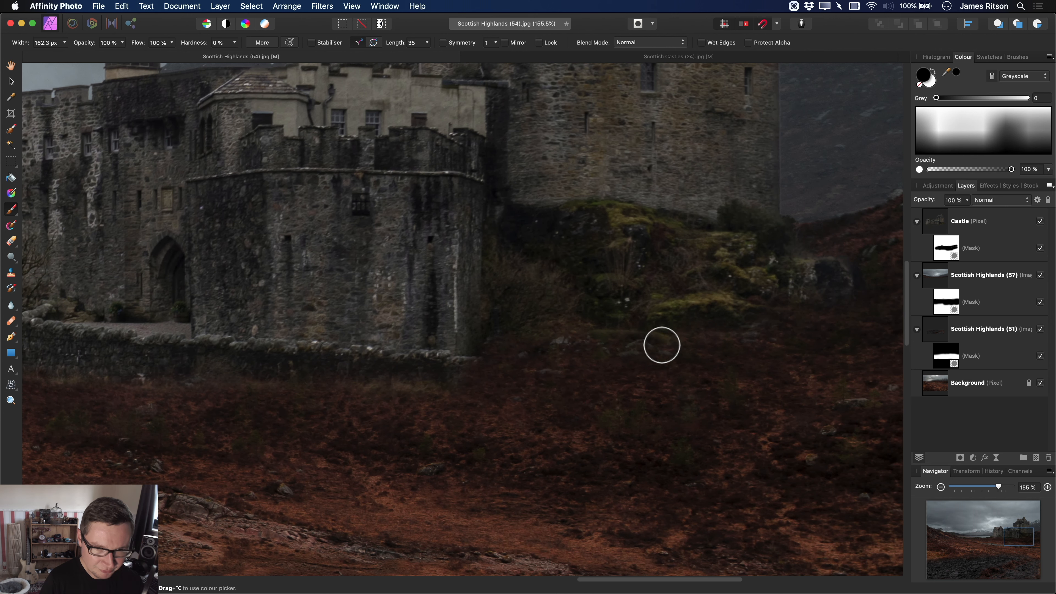
Mask out most of the mossy slope and stones below the main tower with a 205.1 px brush.
scroll(661, 345, right, 5)
scroll(660, 344, up, 3)
key(bracketright)
key(bracketright)
key(bracketleft)
key(bracketleft)
mouse_move(675, 336)
mouse_down()
mouse_move(506, 364)
mouse_move(511, 332)
mouse_move(497, 319)
mouse_move(576, 341)
mouse_move(602, 329)
mouse_move(484, 353)
mouse_up()
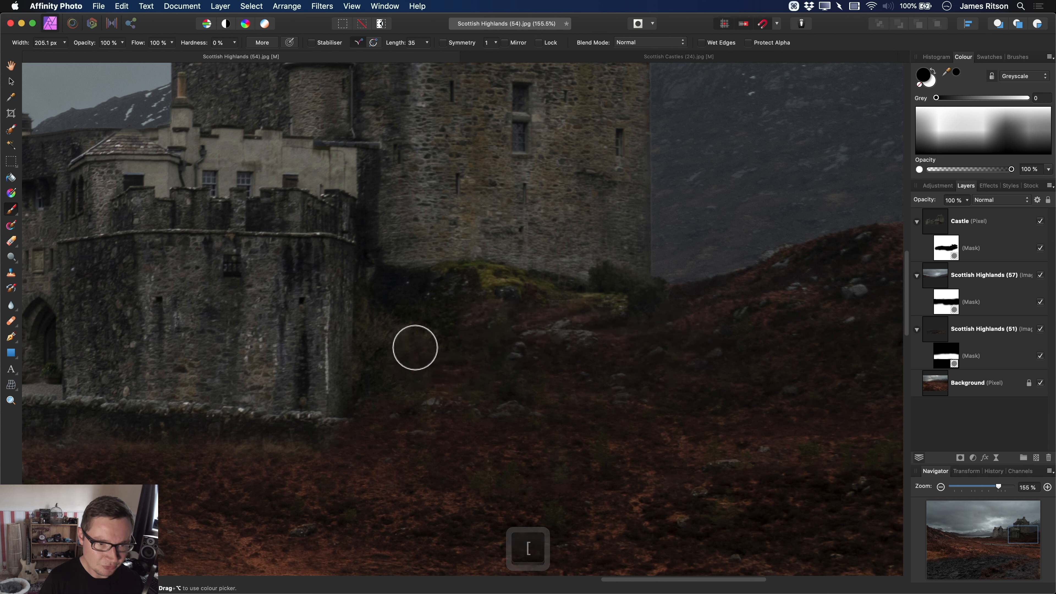
Choose a textured 128 px brush from the Masking category and adjust its width to about 125 px.
click(1017, 56)
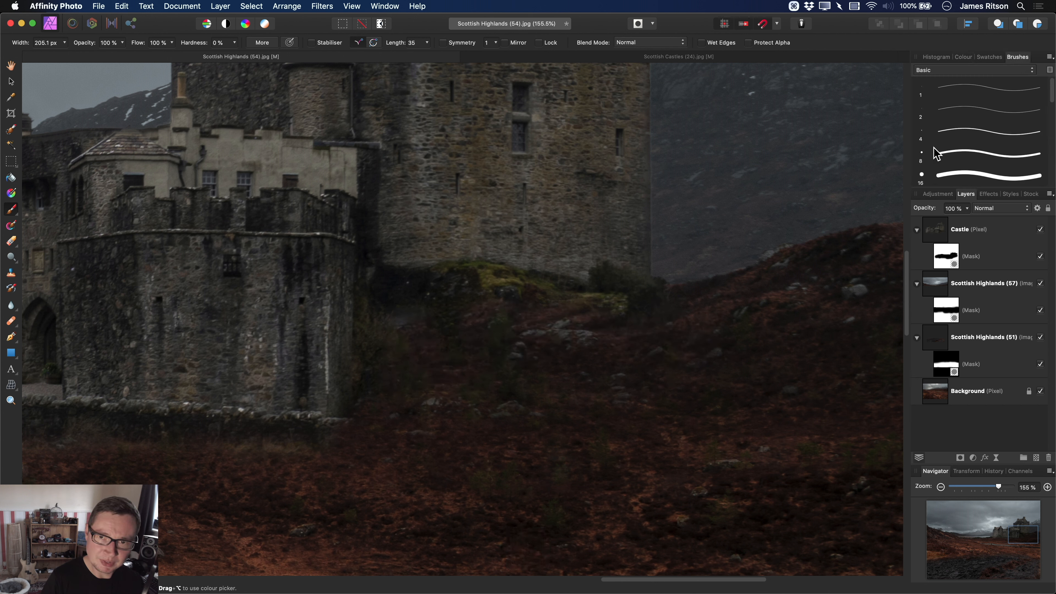
click(948, 70)
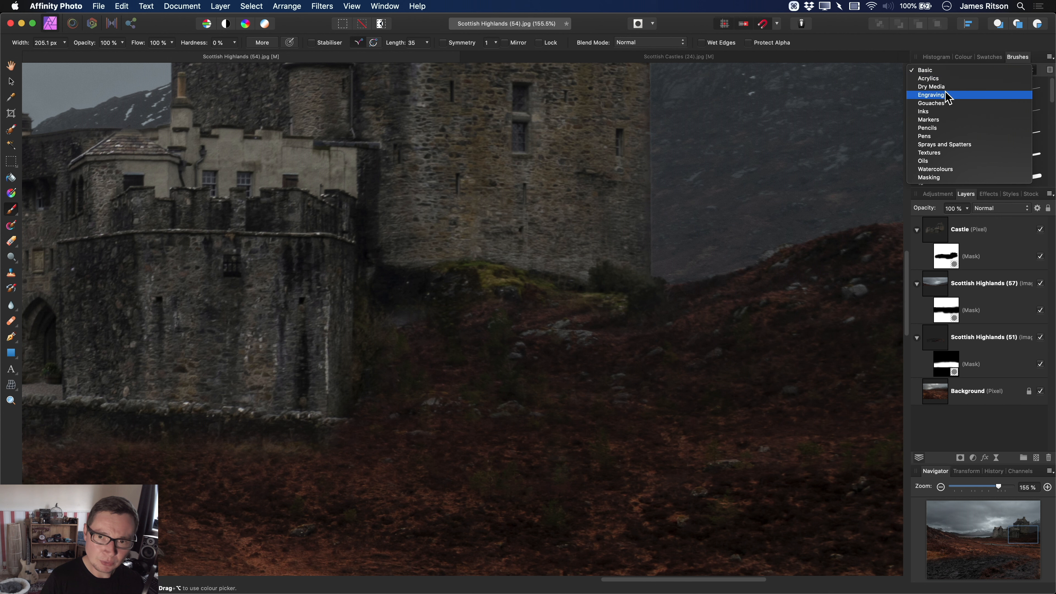
click(950, 177)
click(958, 162)
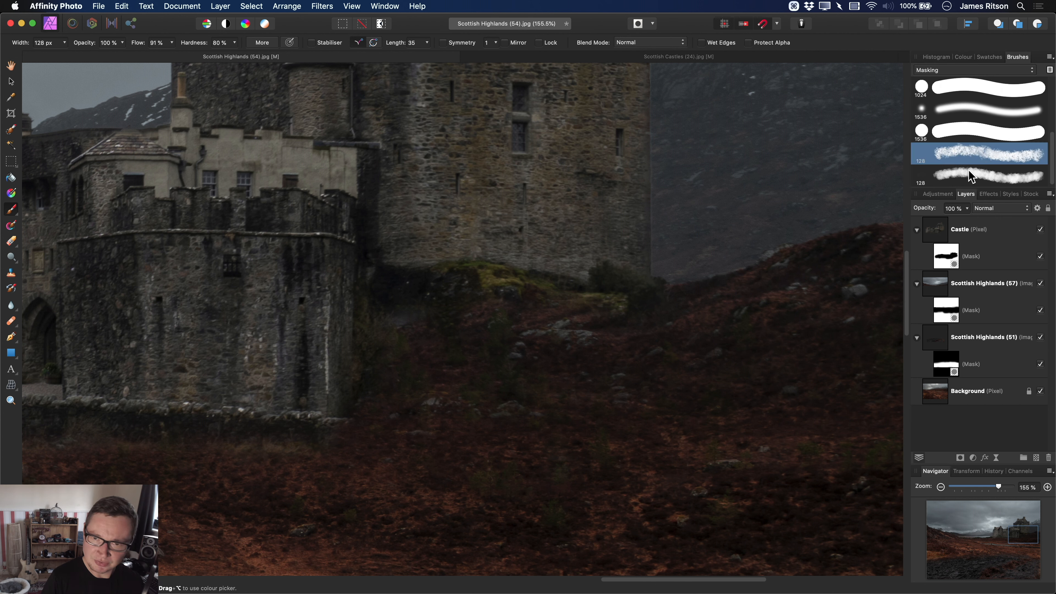
key(bracketright)
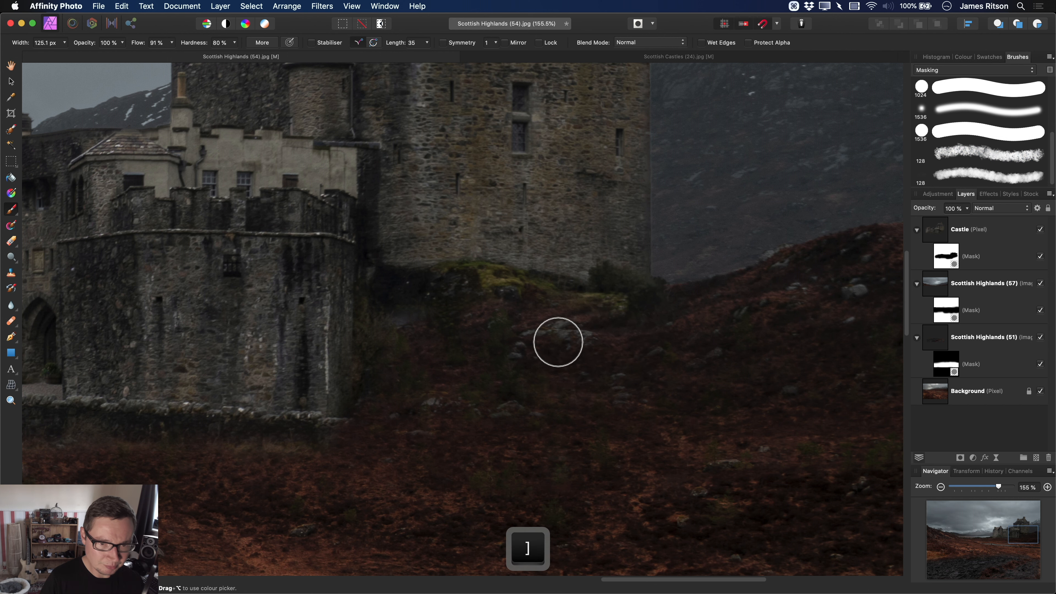
Trim the dark bush at the base of the main tower's outer corner on the mask, reducing the brush to 73.4 px.
key(bracketleft)
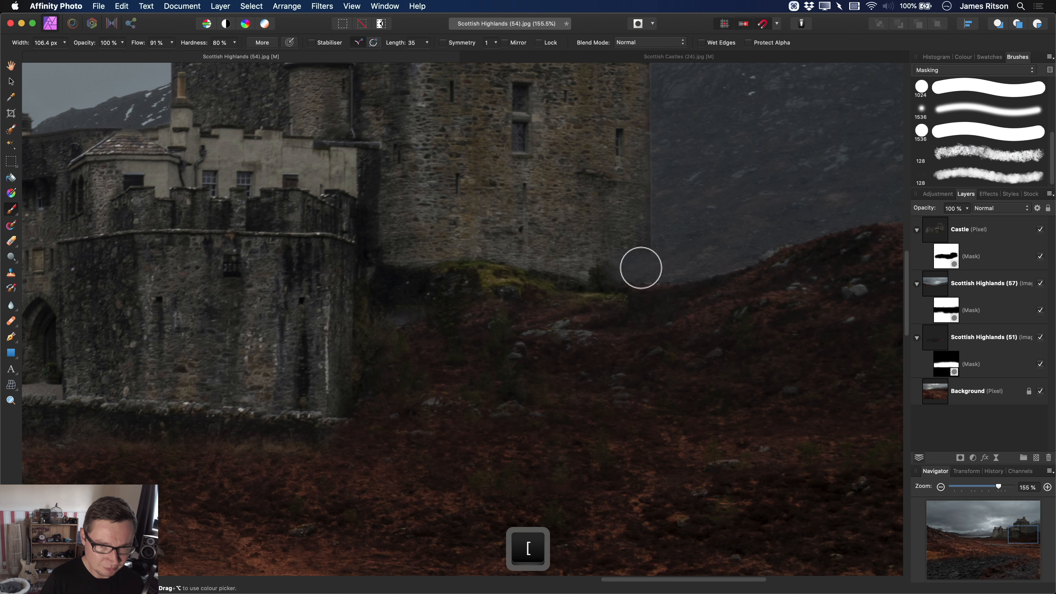
scroll(599, 299, up, 5)
drag(624, 351, 599, 373)
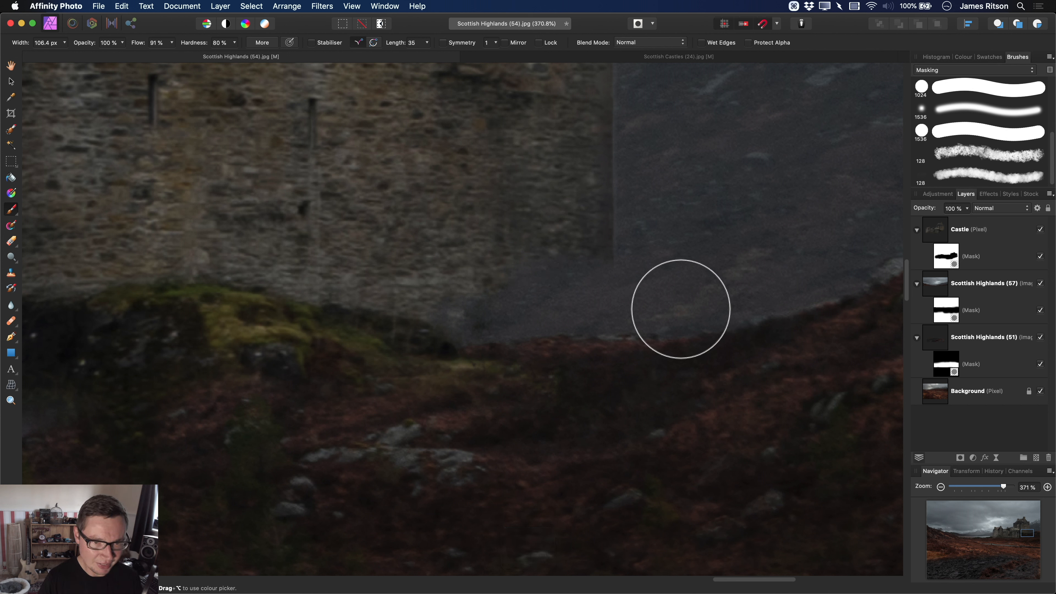
key(super+z)
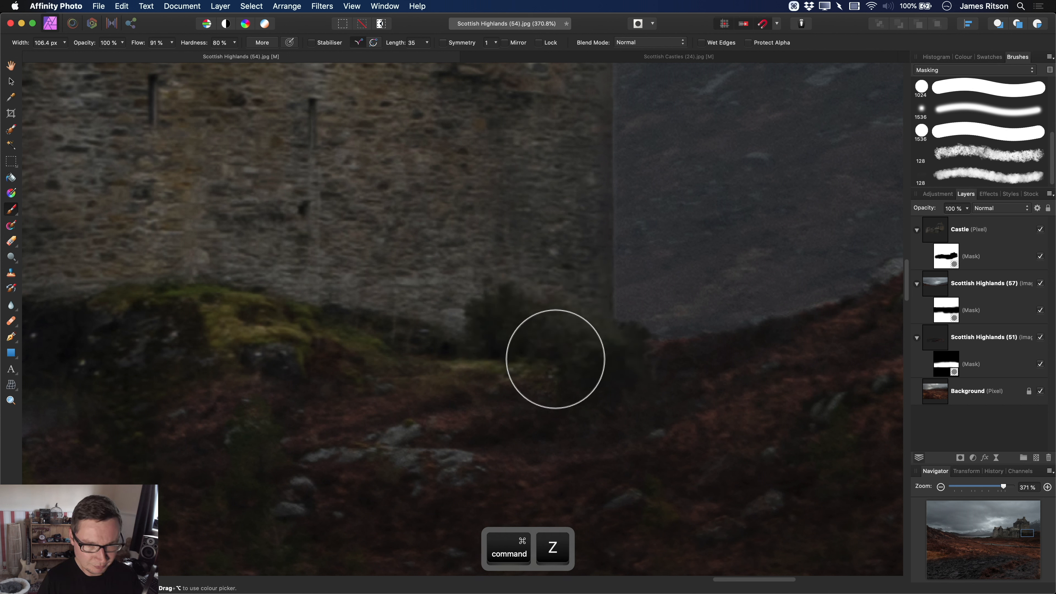
key(bracketleft)
key(bracketleft)
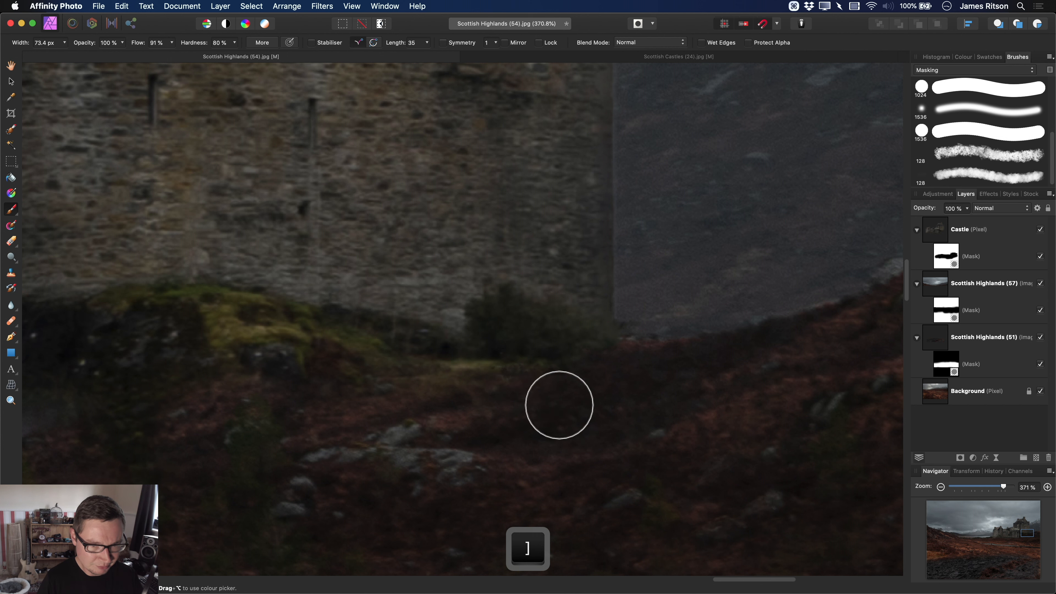
Paint white on the castle mask to fill the grey patch between the front wall and the mossy slope.
scroll(533, 385, left, 5)
scroll(533, 385, down, 3)
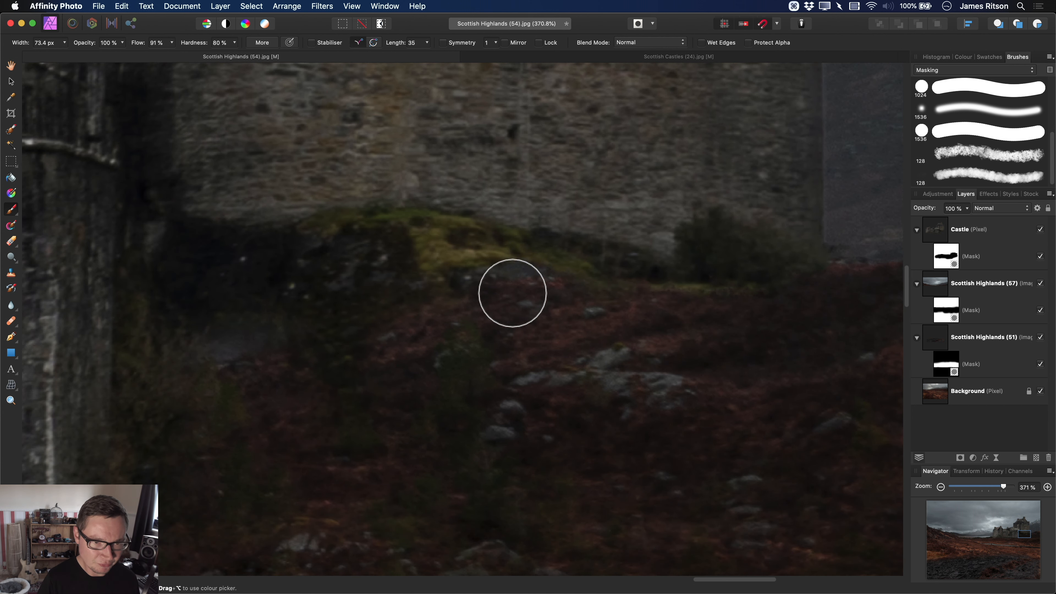
scroll(436, 378, left, 5)
scroll(436, 377, down, 3)
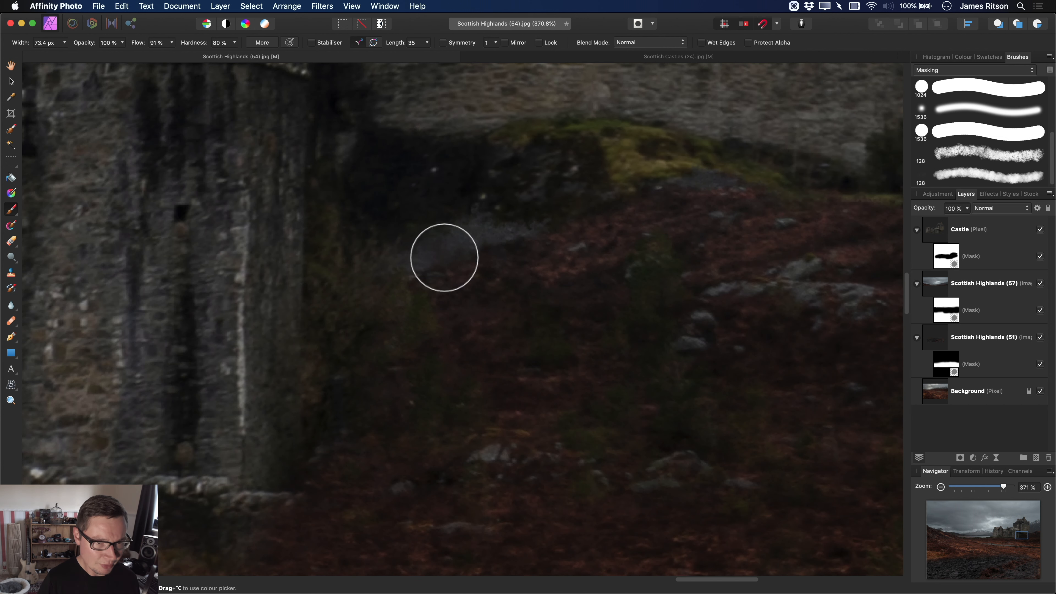
drag(444, 257, 557, 231)
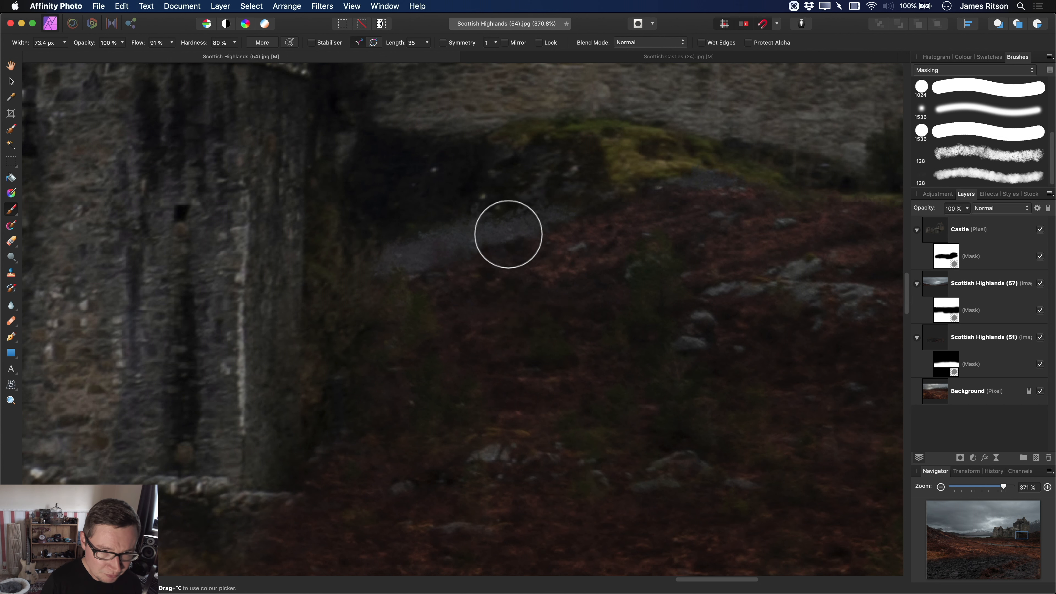
key(x)
mouse_move(512, 222)
mouse_down()
mouse_move(516, 212)
mouse_move(391, 253)
mouse_up()
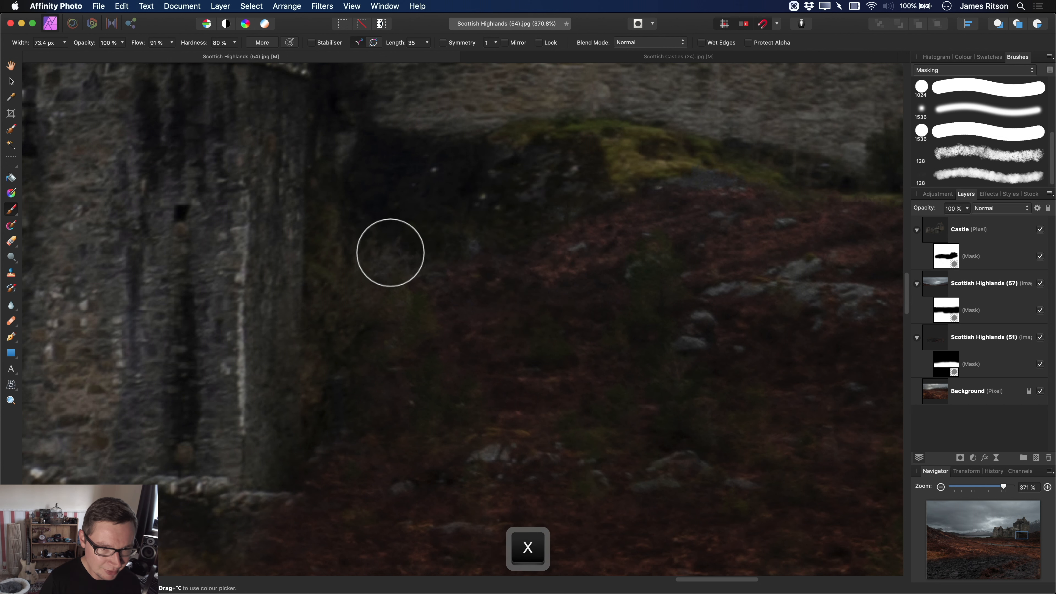
Show the colour settings and mask along the grassy base of the far-left castle building in black with the 73.4 px brush.
scroll(415, 252, down, 5)
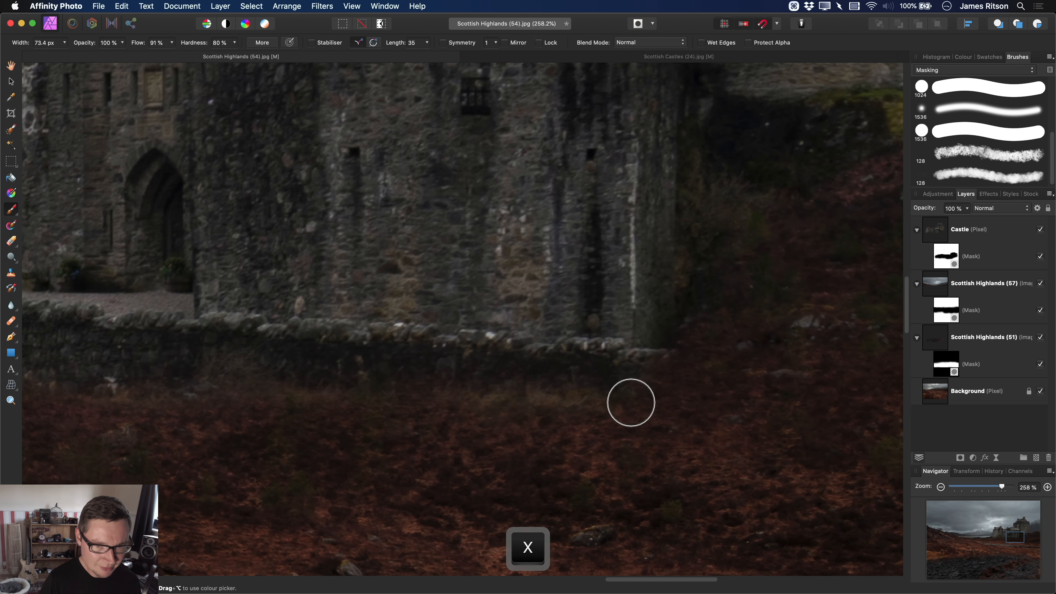
click(963, 57)
key(space)
drag(174, 374, 624, 370)
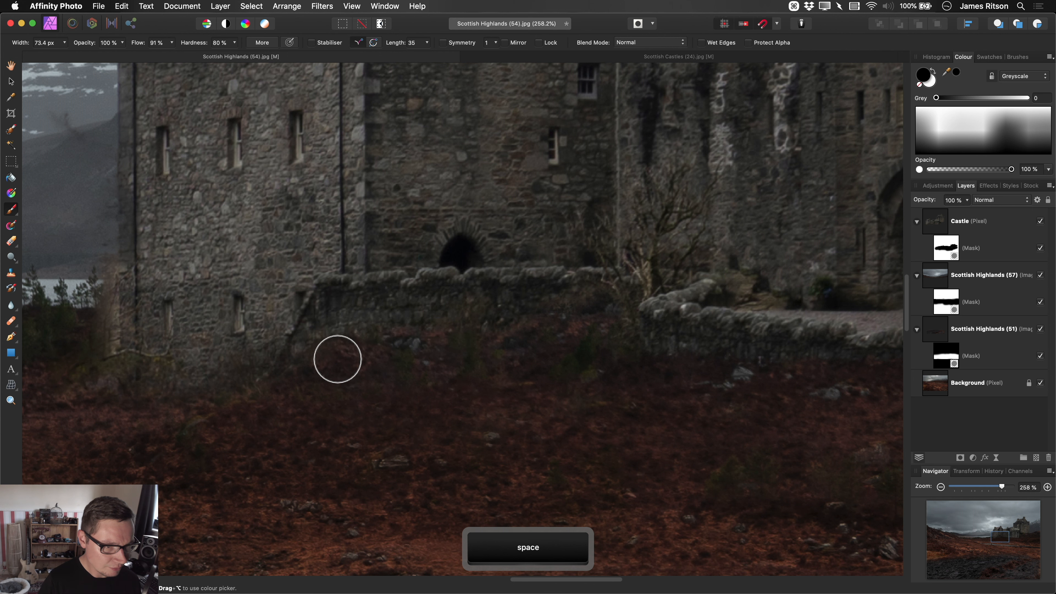
key(space)
drag(398, 422, 570, 362)
mouse_move(399, 340)
mouse_down()
mouse_move(315, 344)
mouse_move(252, 331)
mouse_up()
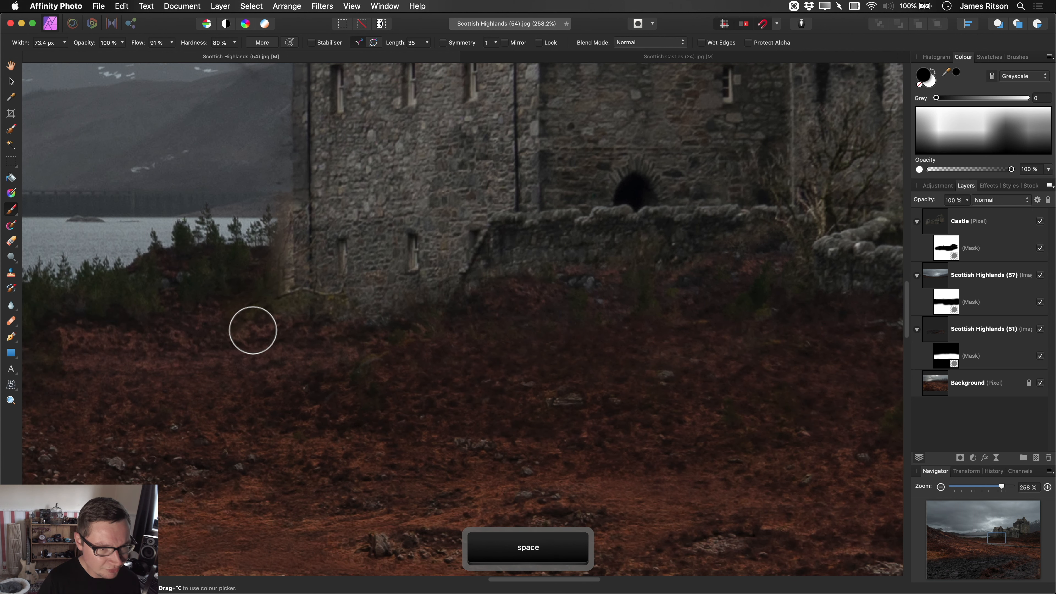
Mask out the brown haze beside the far-left building's lower corner with a brush of about 53 px.
key(space)
drag(358, 402, 432, 455)
scroll(349, 293, up, 4)
scroll(350, 293, up, 2)
key(bracketleft)
key(bracketleft)
key(bracketleft)
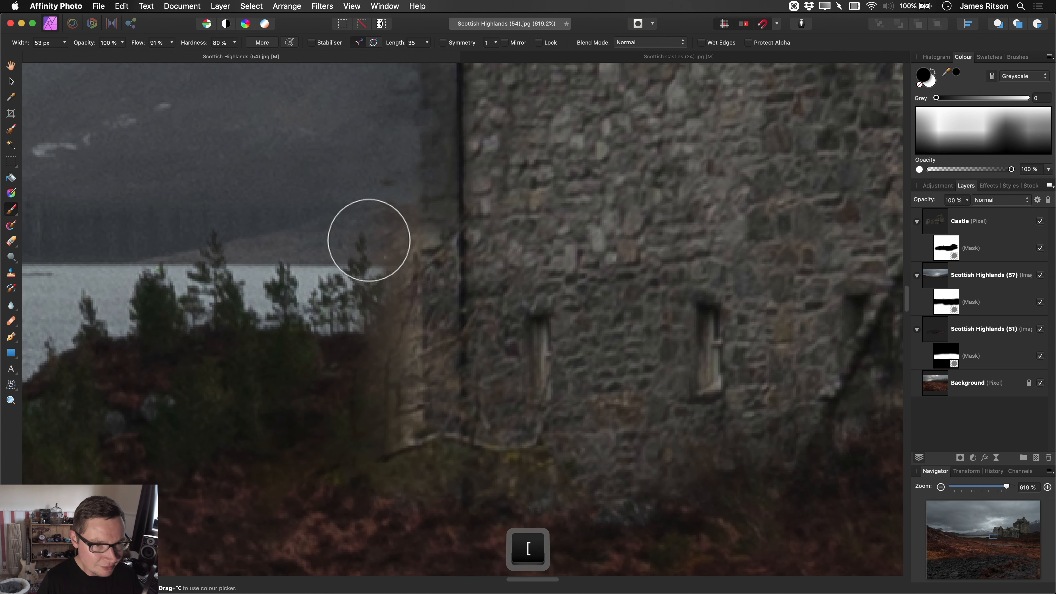
drag(382, 235, 365, 483)
Mask out the remaining fringe along the far-left building's corner with a 43.1 px brush, and switch the paint colour to white.
key(bracketright)
key(bracketright)
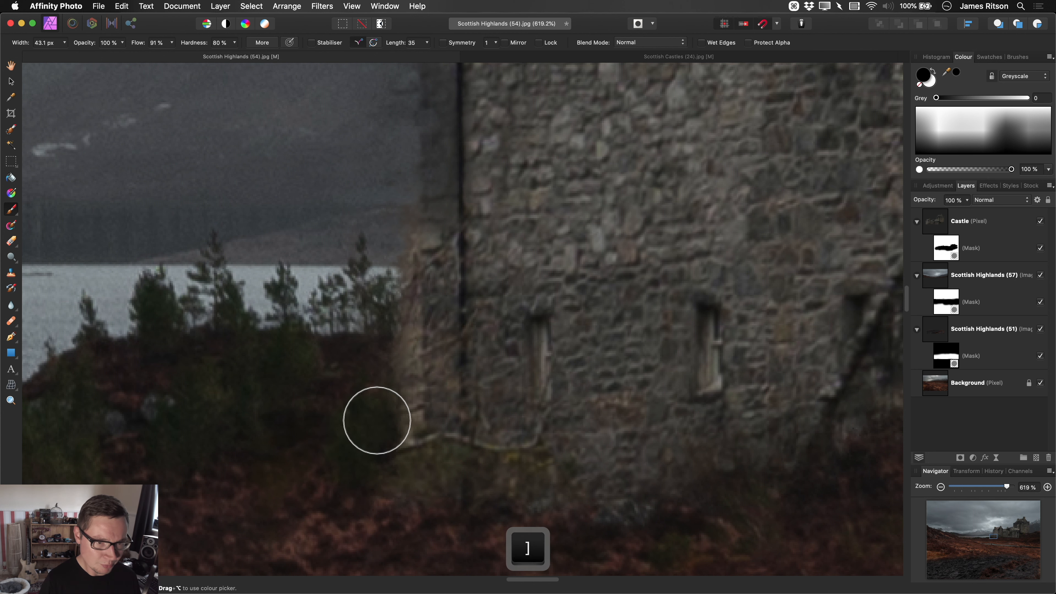
drag(378, 417, 389, 225)
key(space)
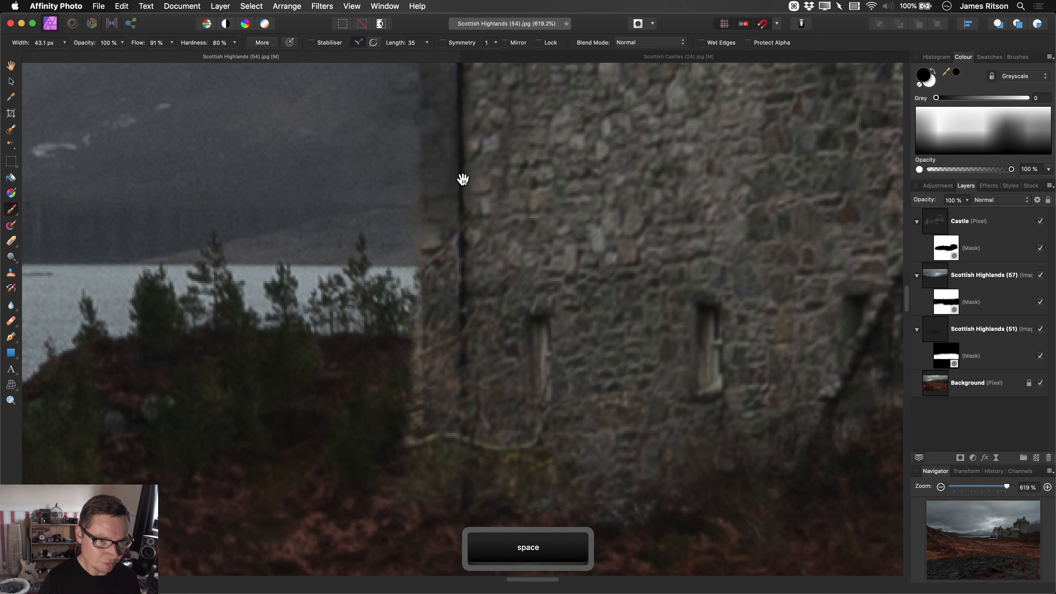
drag(462, 179, 448, 311)
key(x)
scroll(449, 311, down, 10)
key(h)
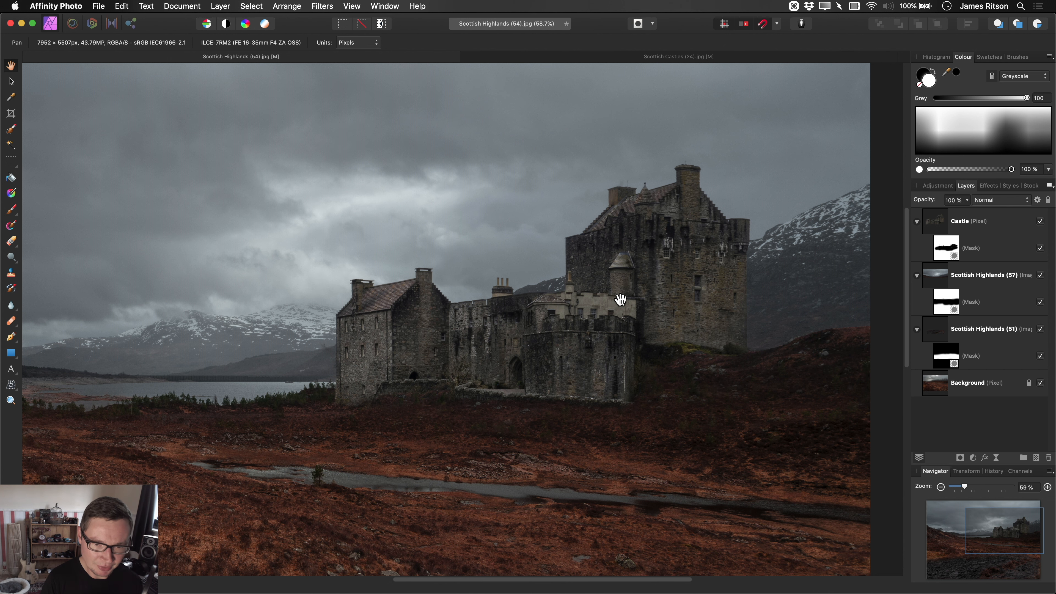
Add a Curves adjustment and nest it inside the Castle layer so it affects only the castle.
click(969, 243)
scroll(625, 306, down, 3)
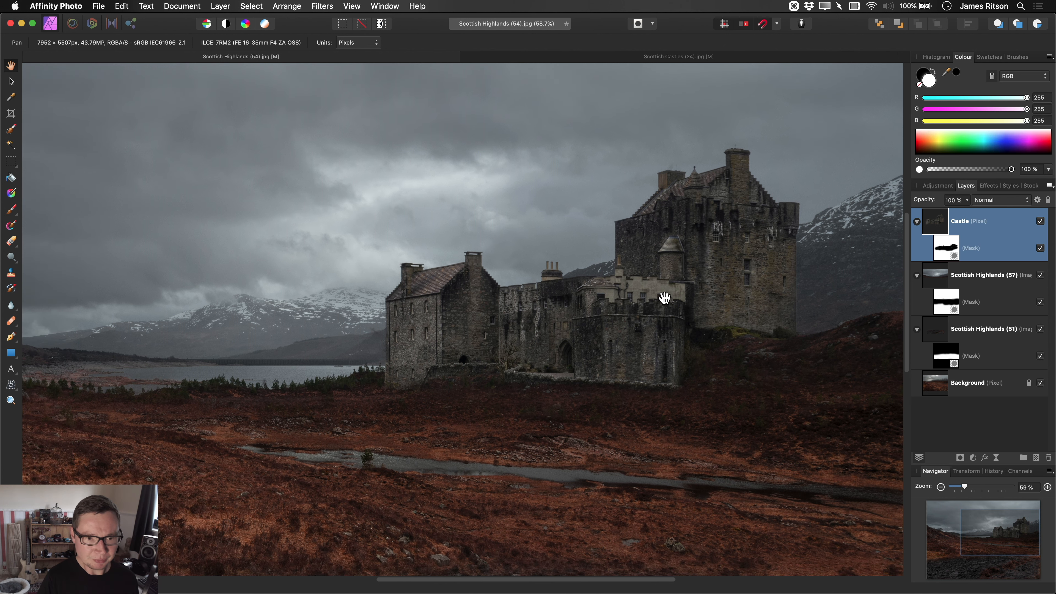
scroll(650, 331, down, 5)
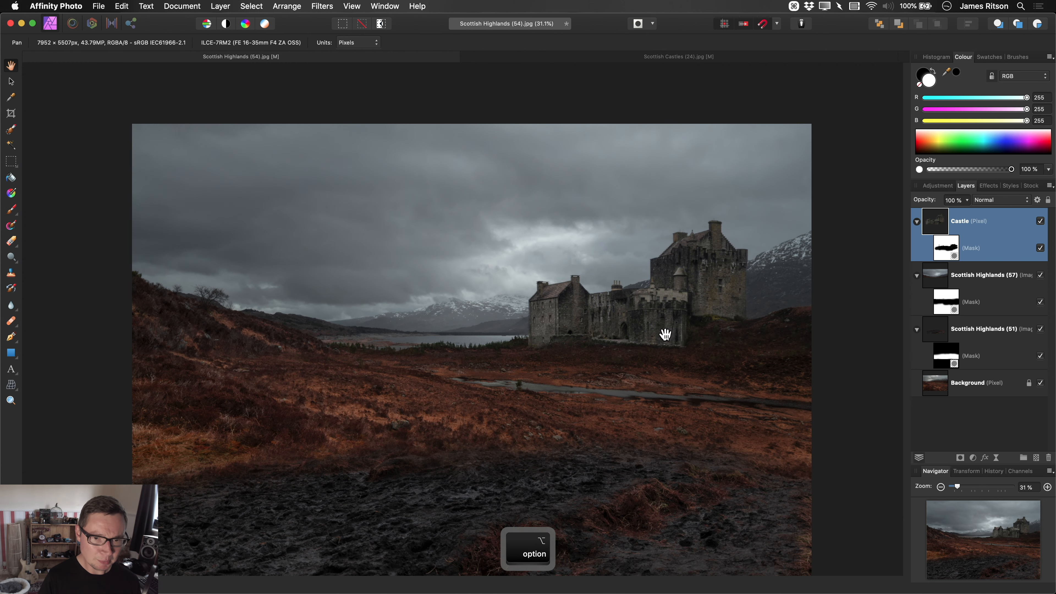
drag(644, 315, 618, 304)
key(super+m)
drag(935, 221, 979, 248)
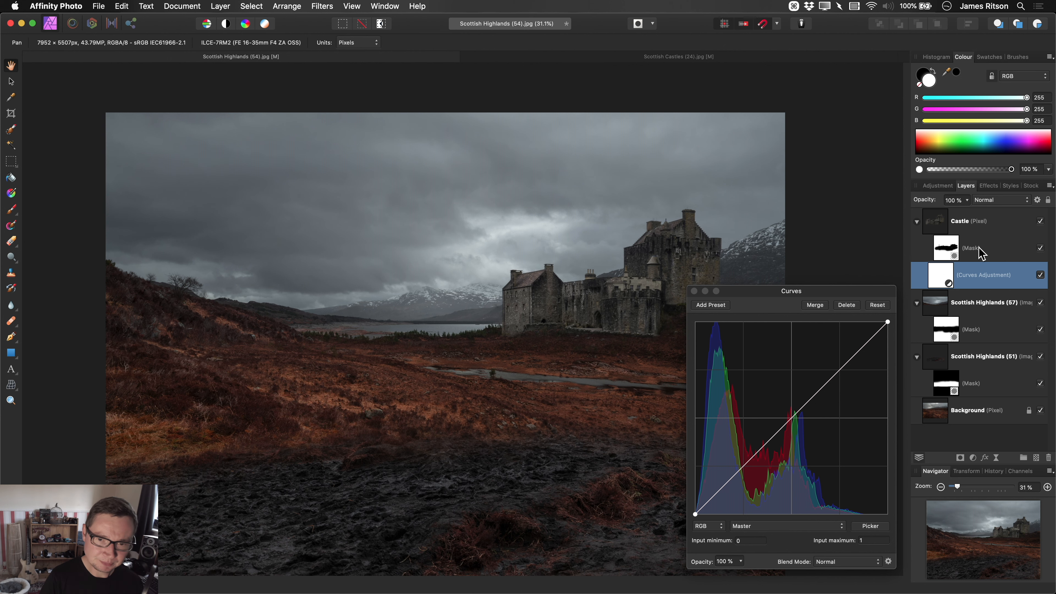
Isolate the Composite Red channel, slightly raise the Red curve's black point and pull its lower quarter down to darken the castle.
drag(840, 296, 303, 98)
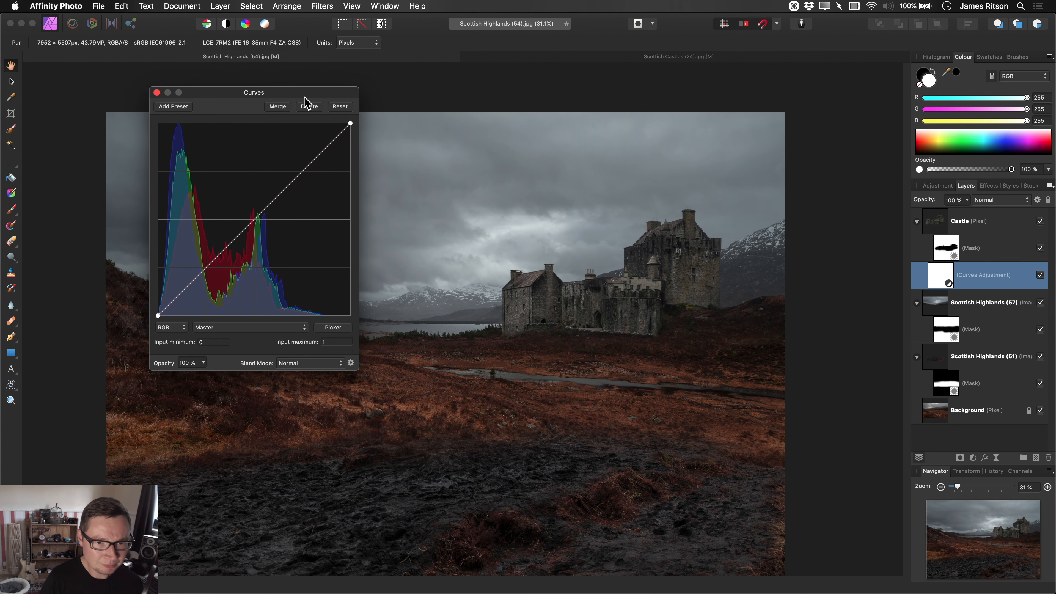
click(1020, 470)
alt+click(957, 501)
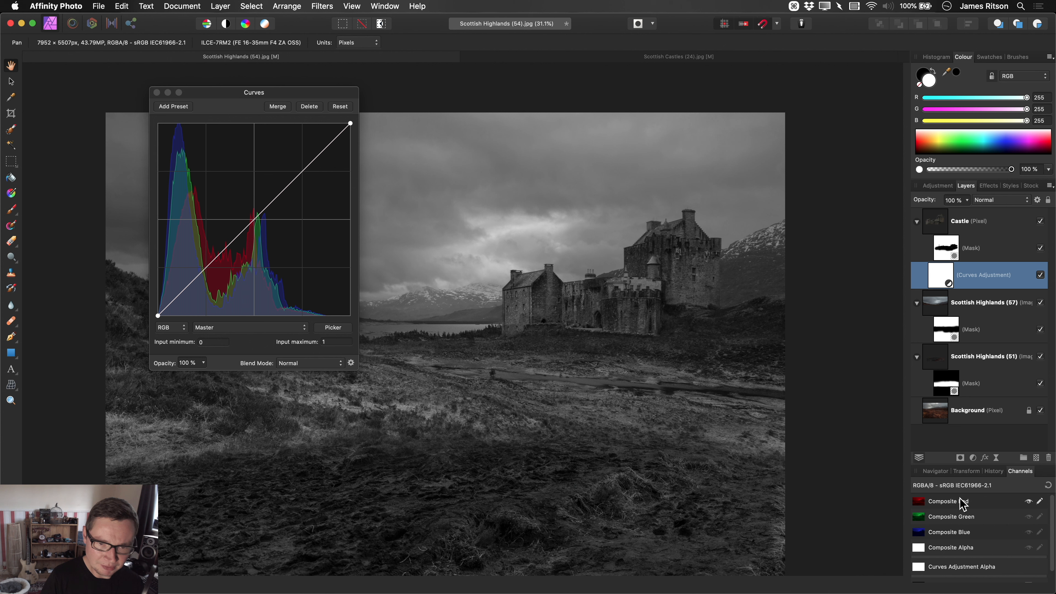
click(215, 331)
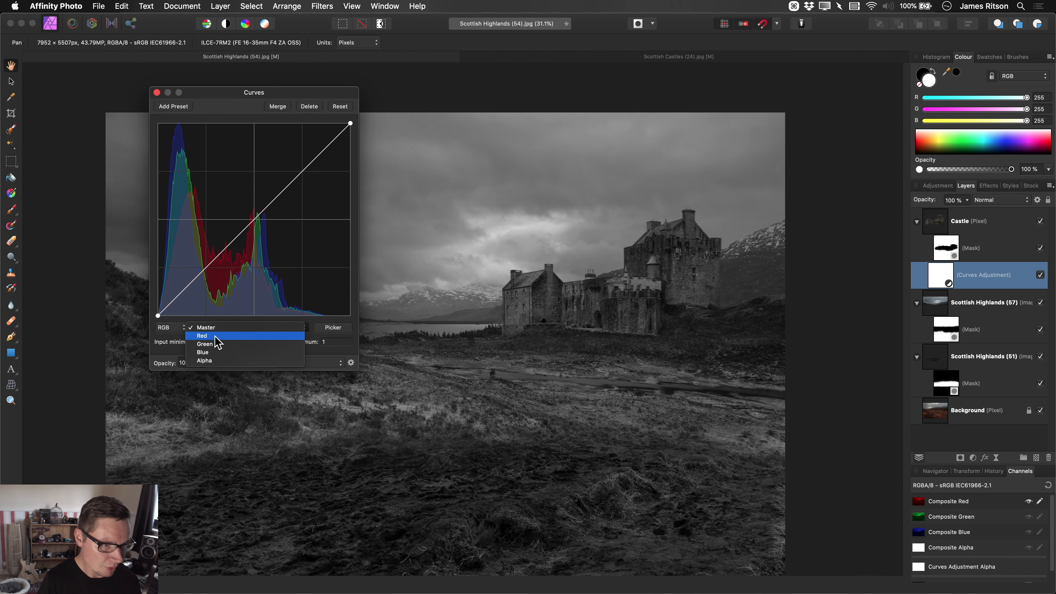
click(210, 336)
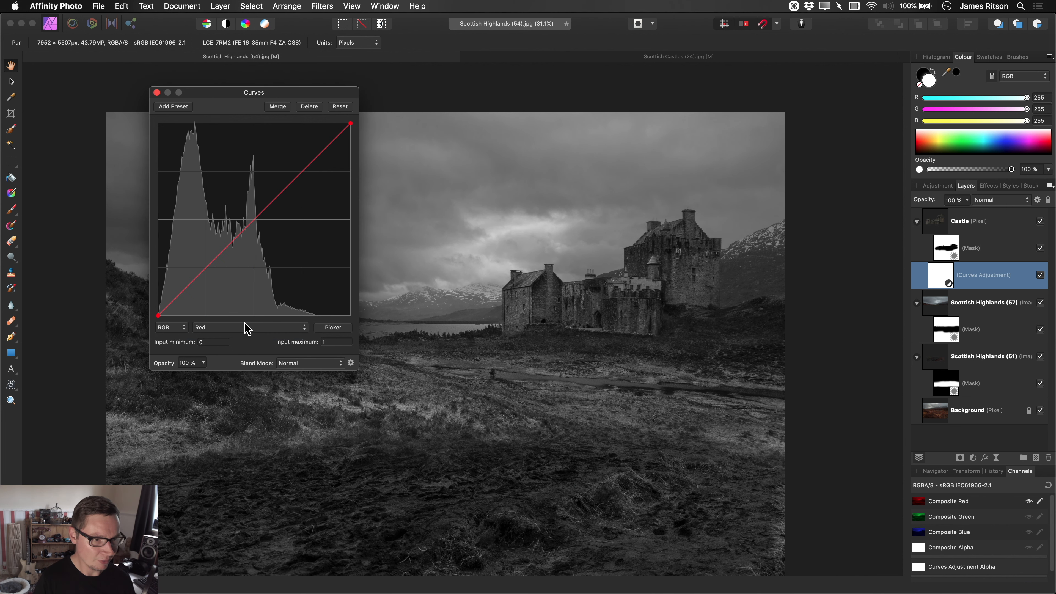
drag(475, 312, 498, 313)
drag(208, 265, 206, 282)
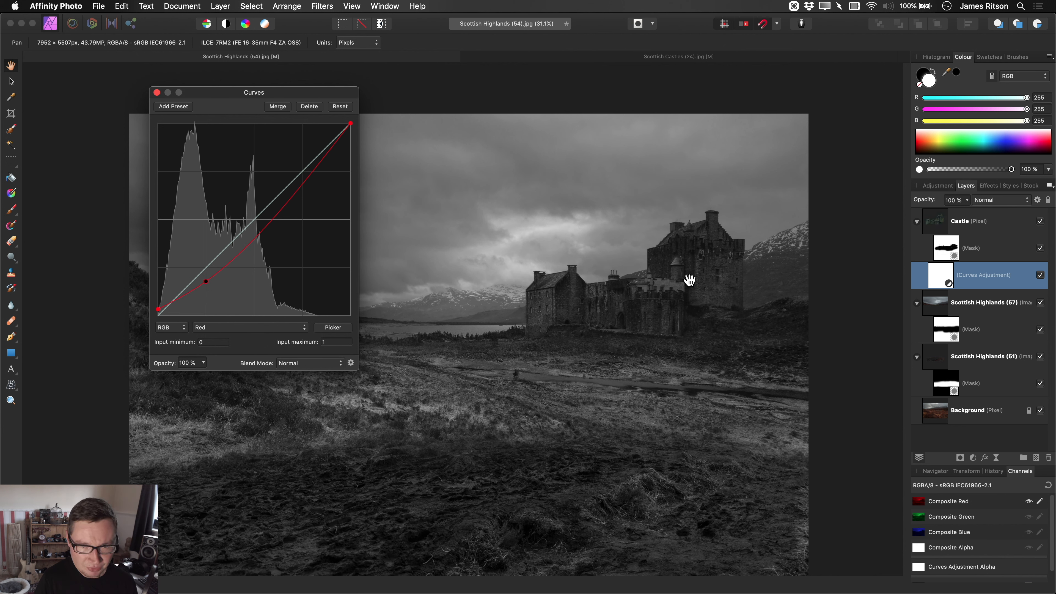
Fine-tune the Red curve's lower point while comparing the castle's tone with the surrounding terrain.
drag(657, 313, 687, 296)
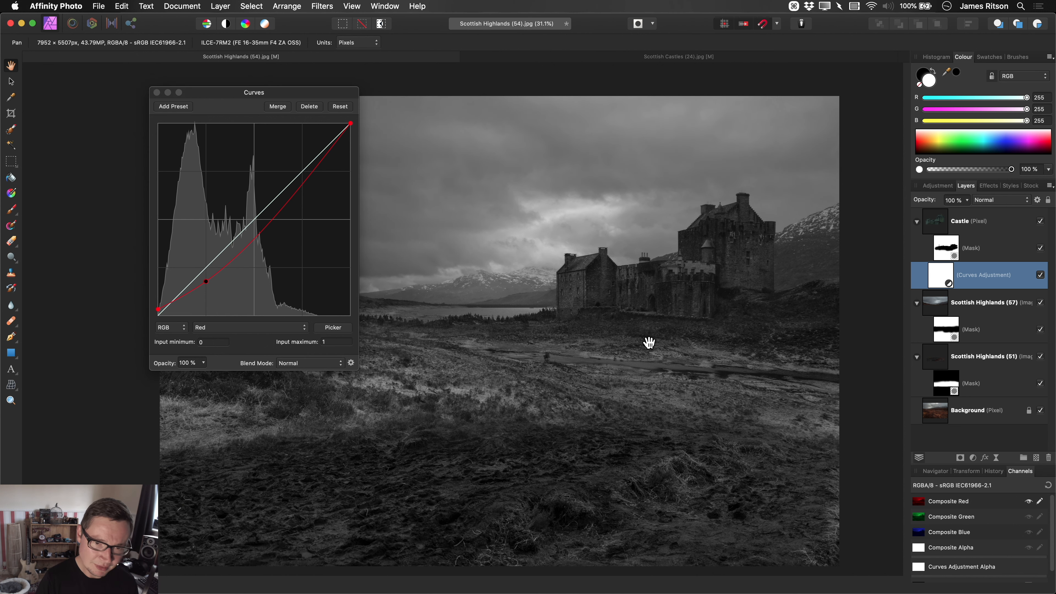
drag(640, 389, 700, 389)
scroll(657, 376, down, 2)
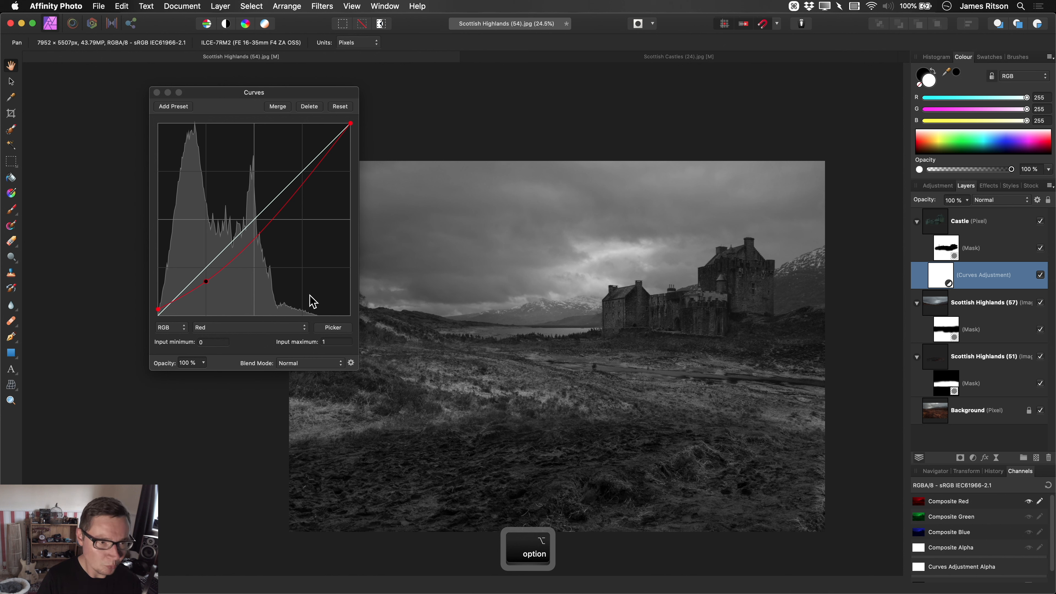
click(205, 280)
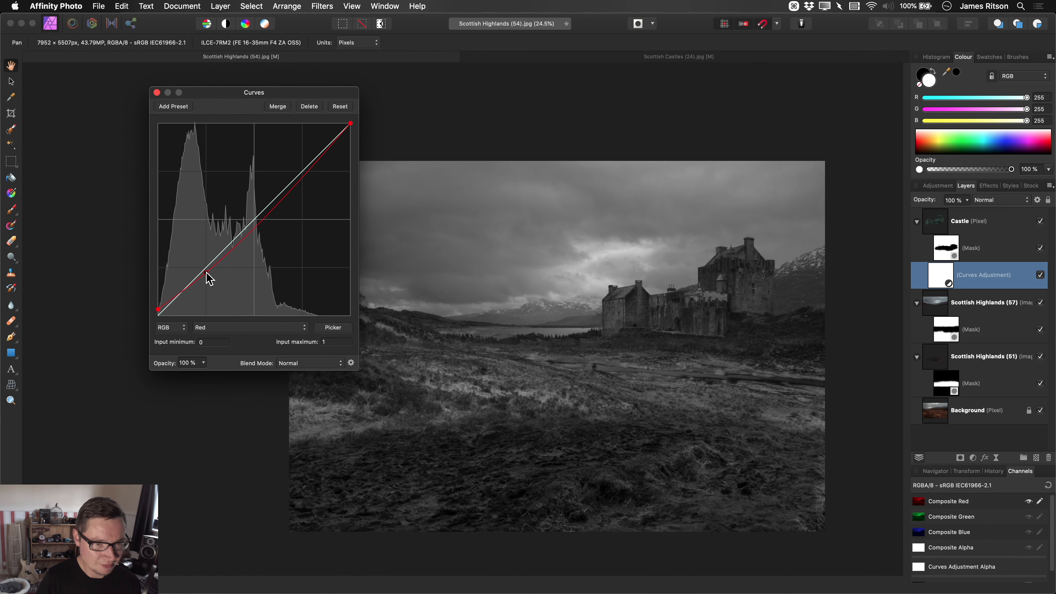
drag(209, 283, 210, 287)
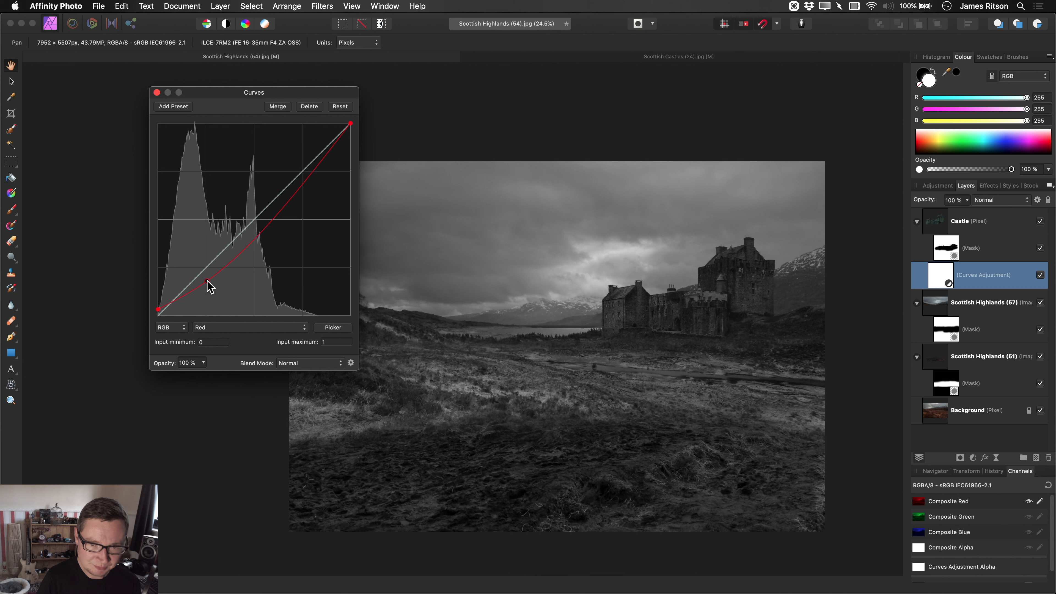
Isolate the Composite Green channel, slightly raise the Green curve's black point and pull its lower quarter down.
click(243, 328)
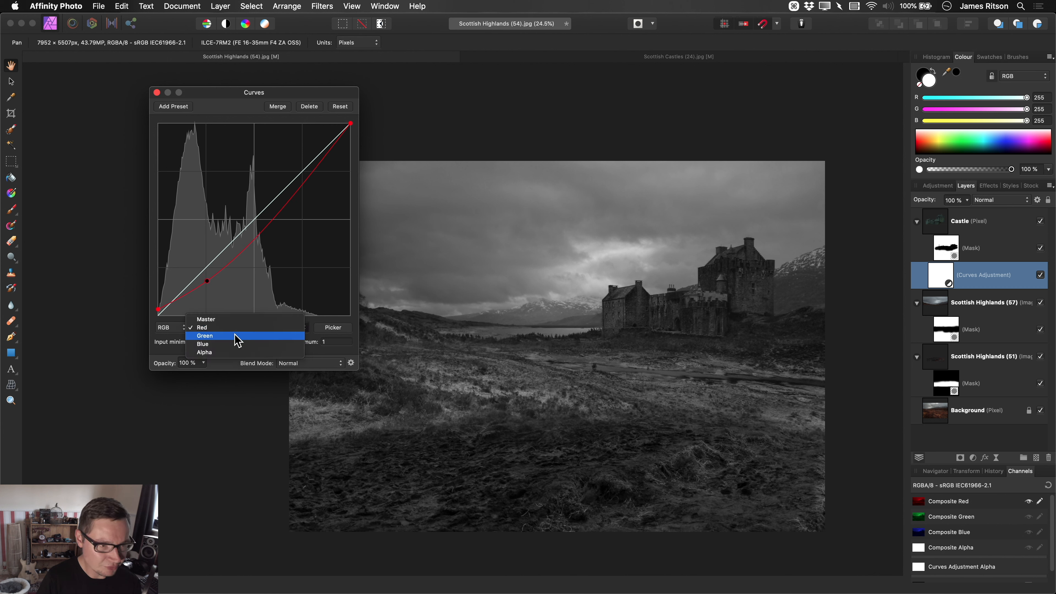
click(235, 342)
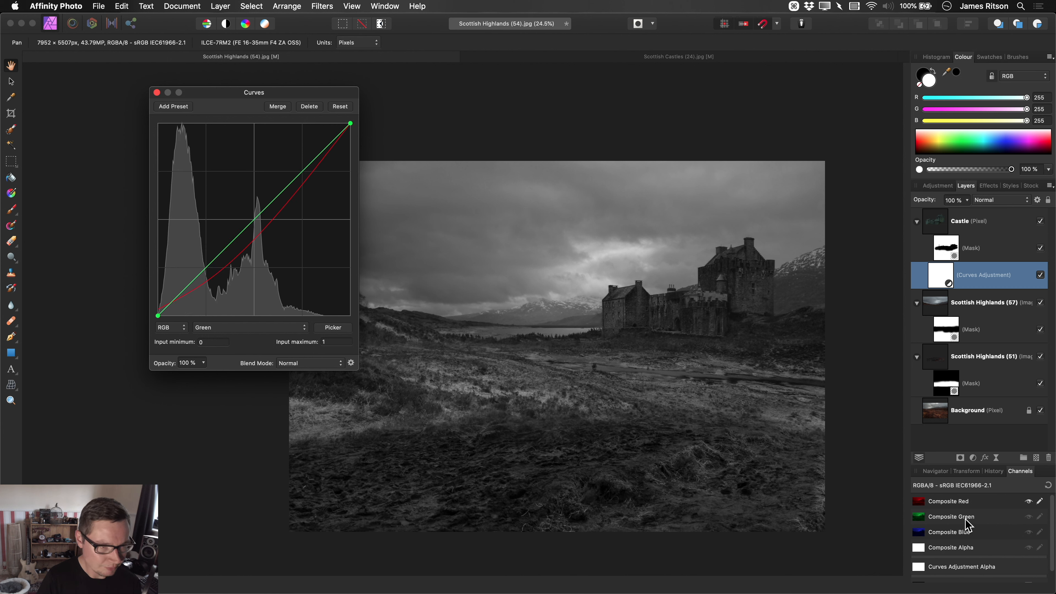
click(948, 516)
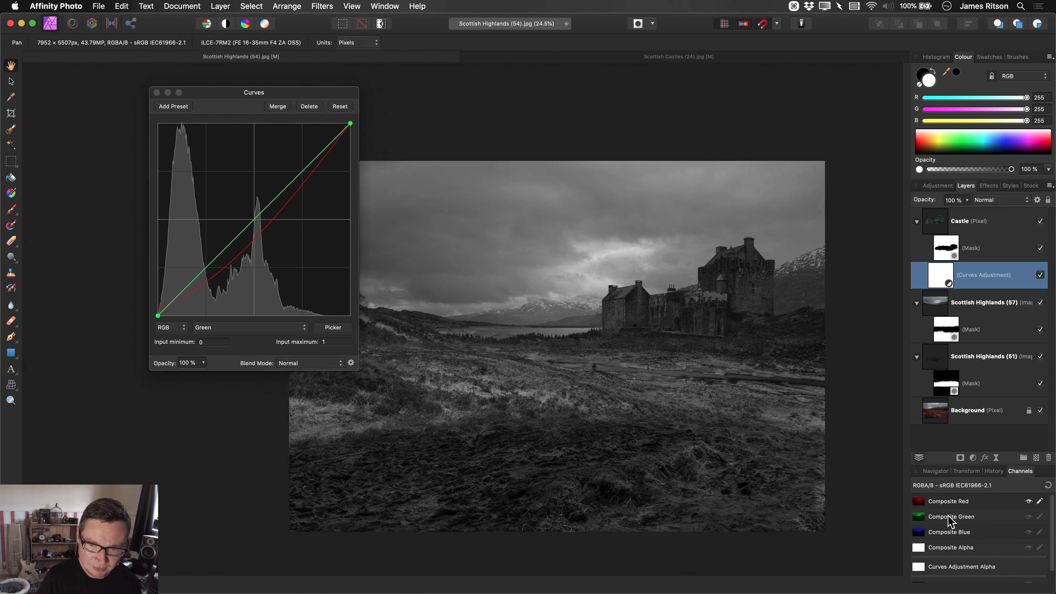
scroll(692, 358, up, 3)
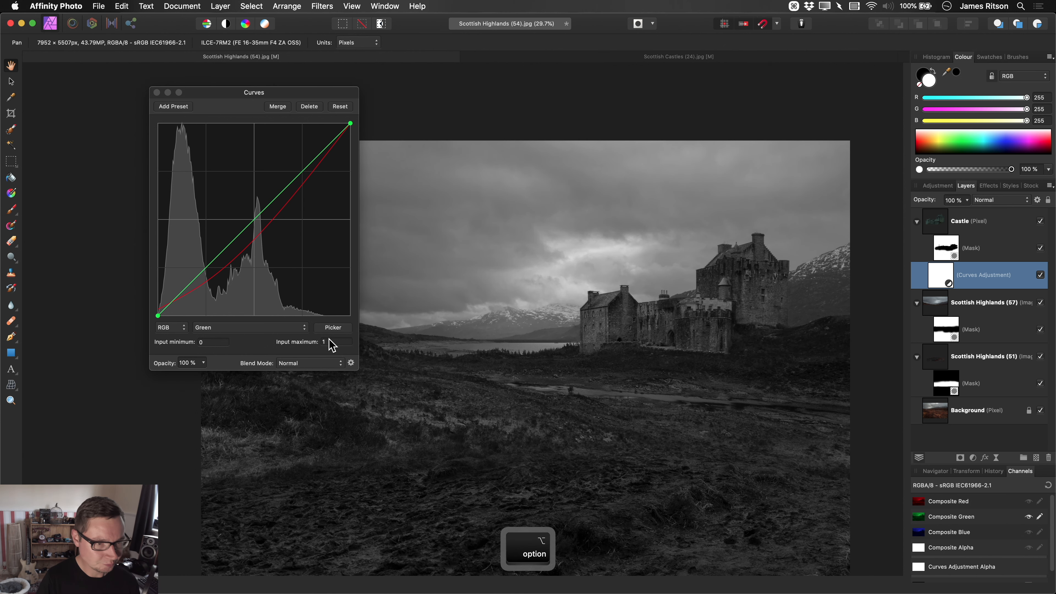
drag(158, 316, 207, 288)
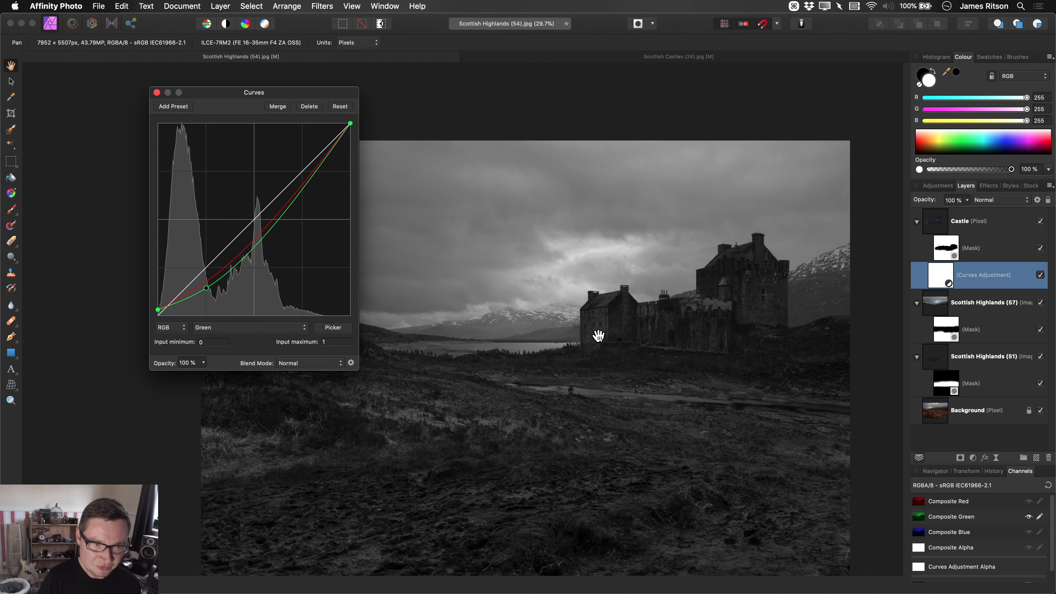
Isolate the Composite Blue channel, slightly raise the Blue curve's black point and pull its lower quarter down to darken the castle.
click(246, 331)
click(246, 336)
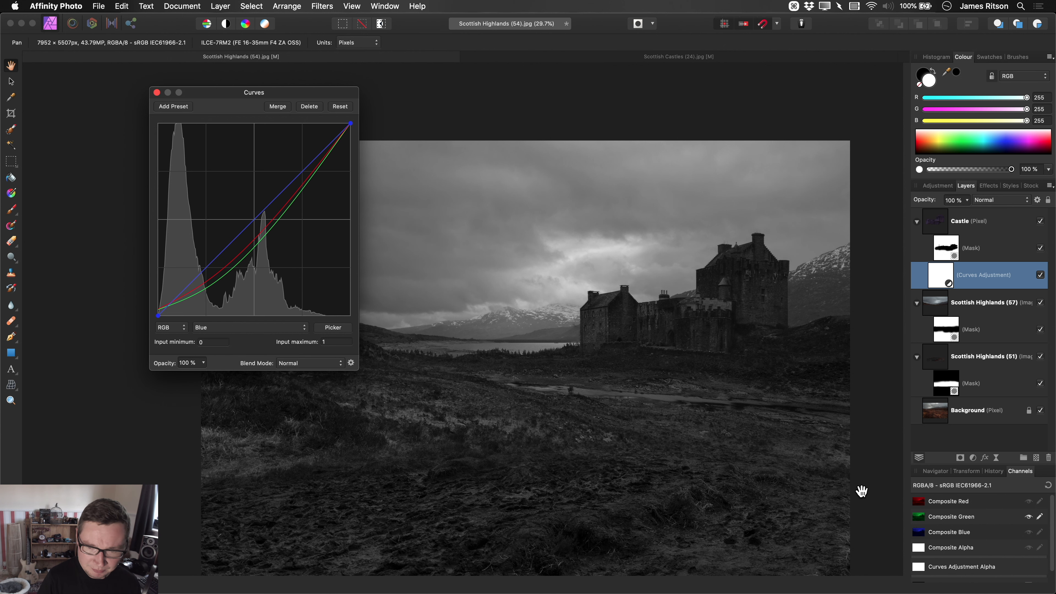
click(959, 535)
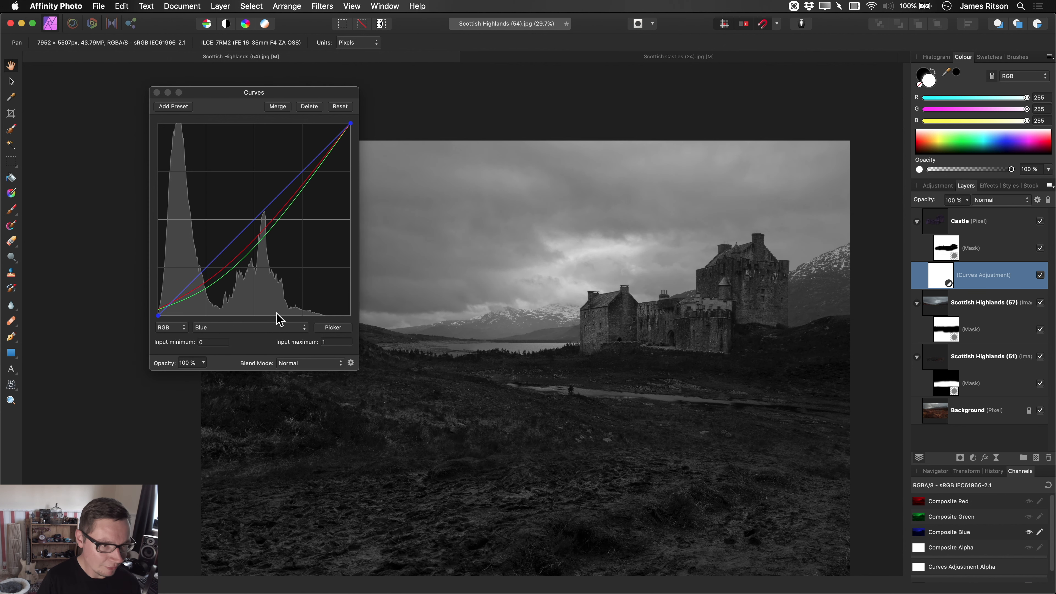
click(159, 316)
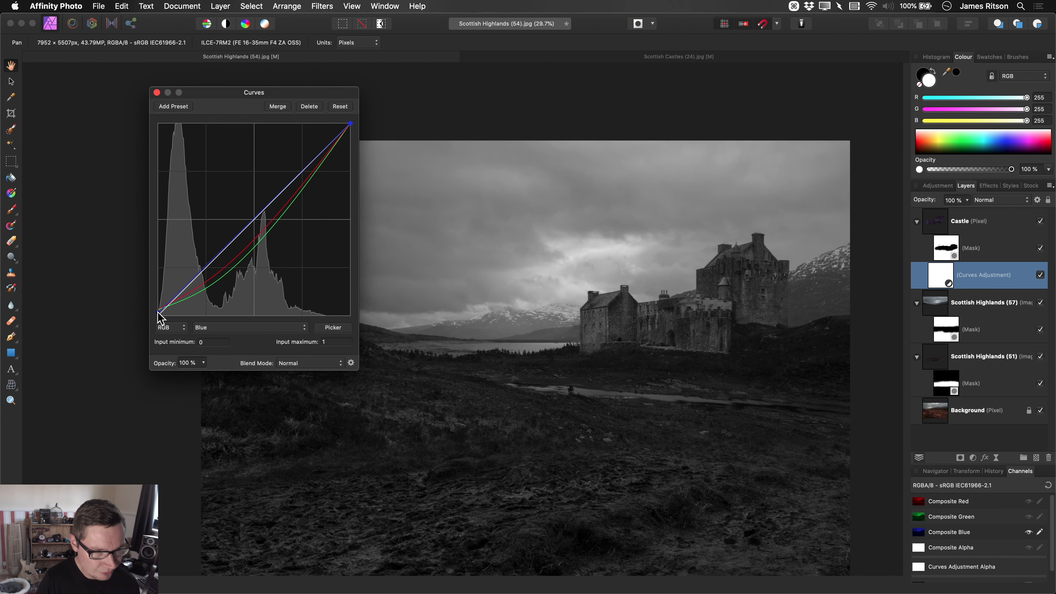
drag(201, 269, 205, 291)
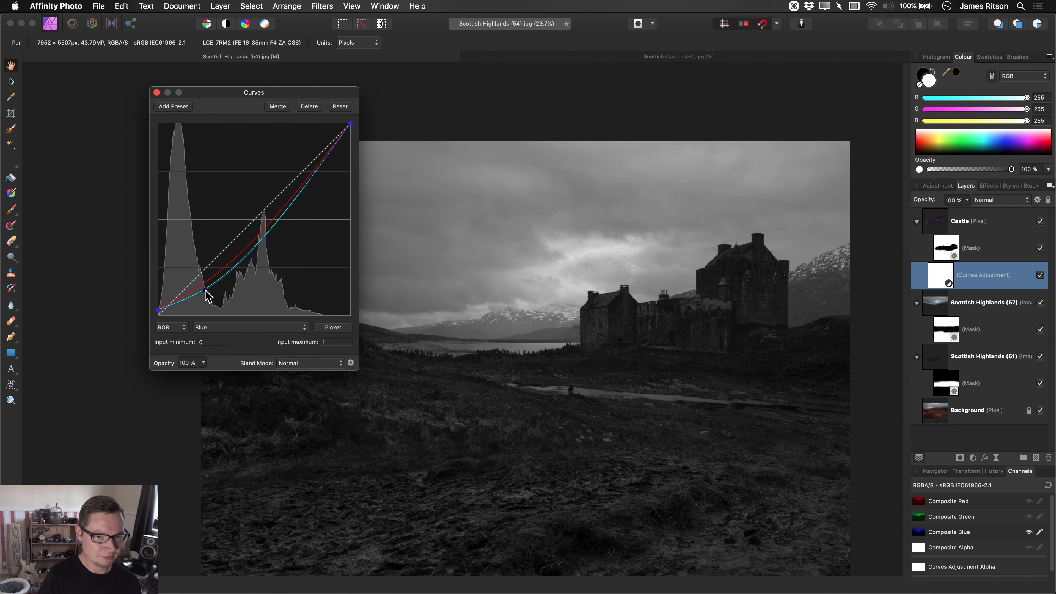
drag(637, 380, 700, 349)
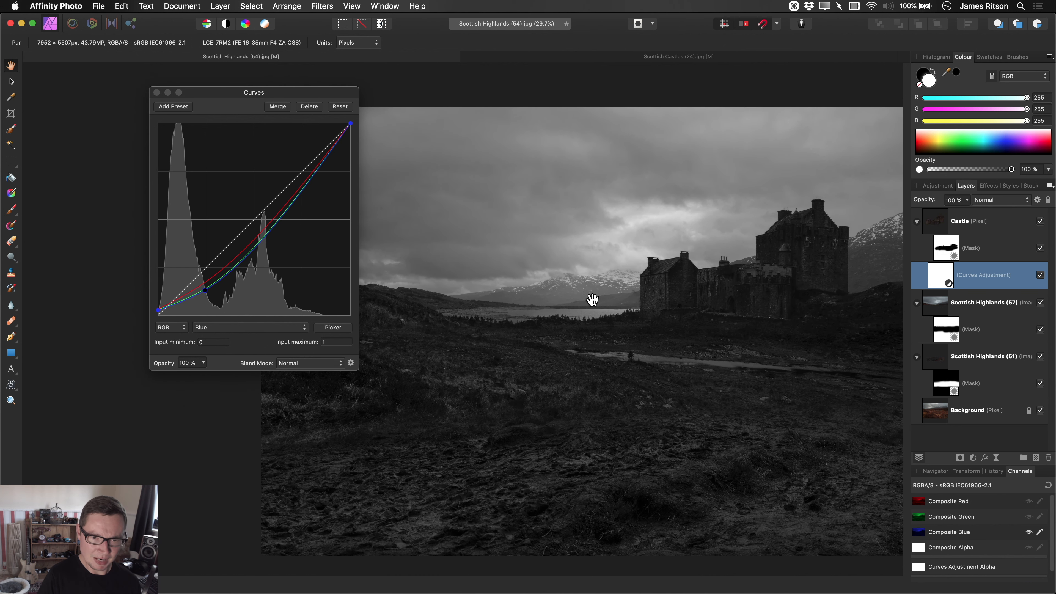
drag(600, 391, 649, 399)
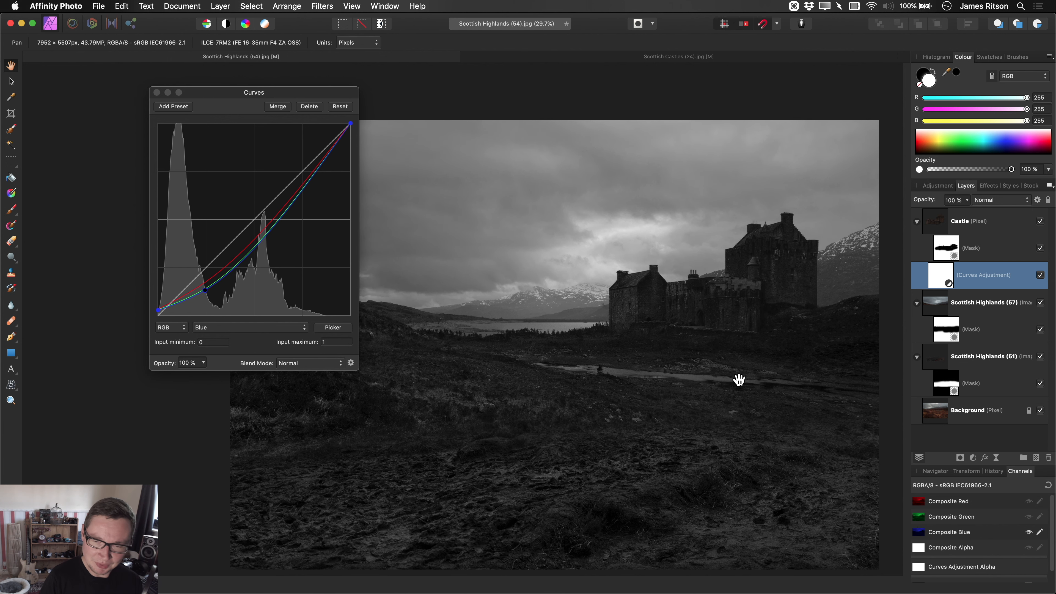
Restore all composite channels, compare the castle with and without the Curves adjustment, and close the Curves settings.
click(1048, 486)
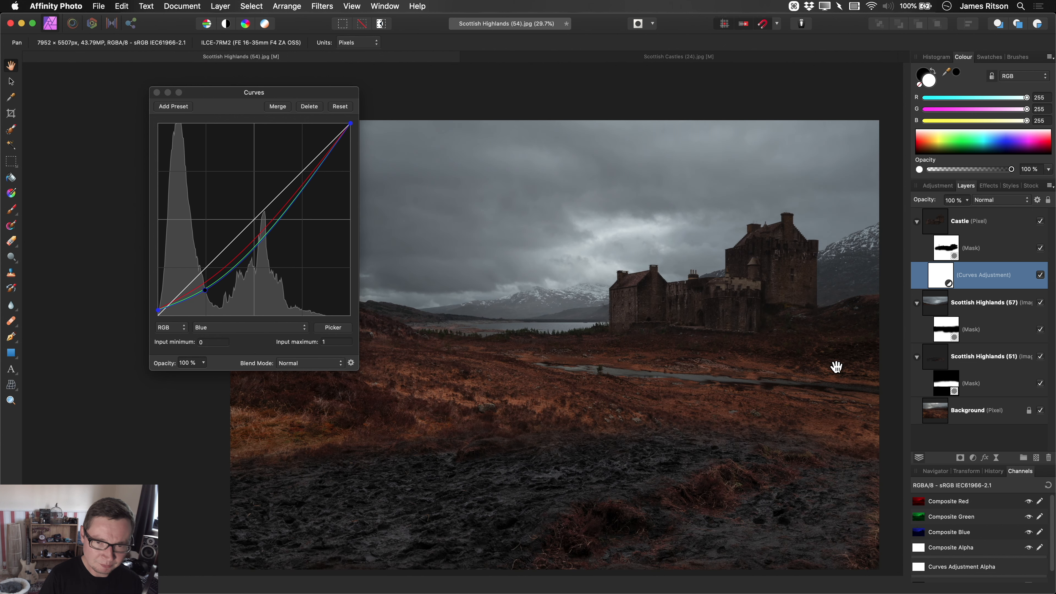
scroll(750, 333, up, 3)
drag(671, 343, 675, 360)
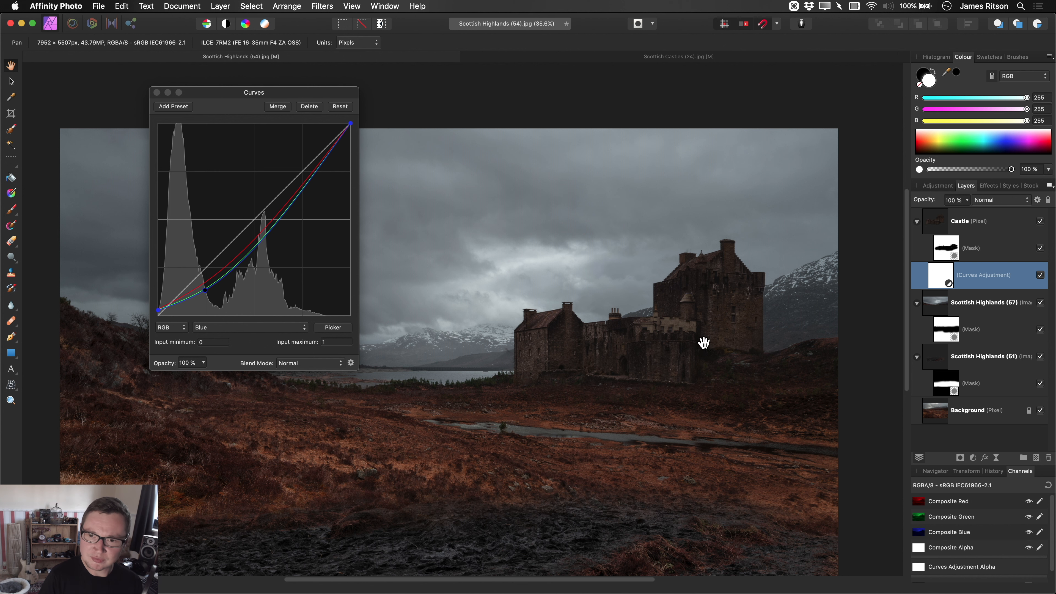
click(1040, 276)
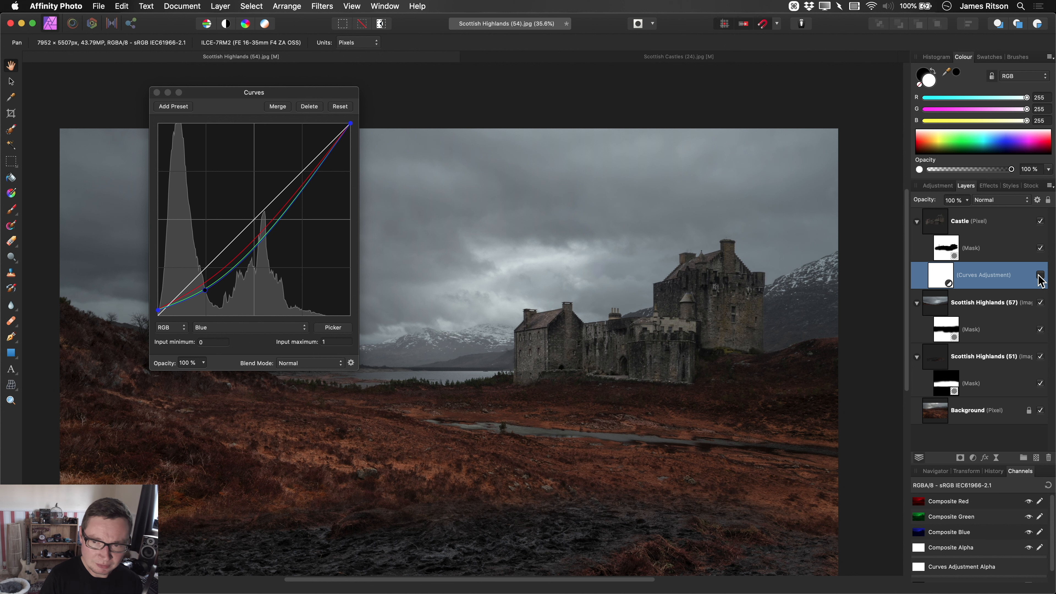
click(1040, 275)
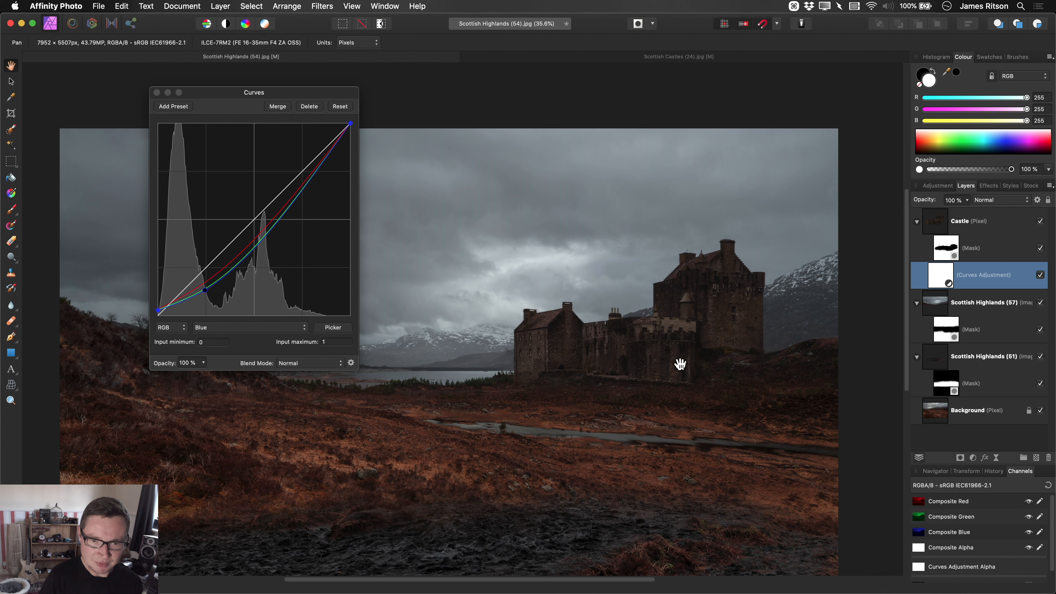
click(157, 93)
scroll(538, 325, right, 4)
scroll(539, 326, down, 1)
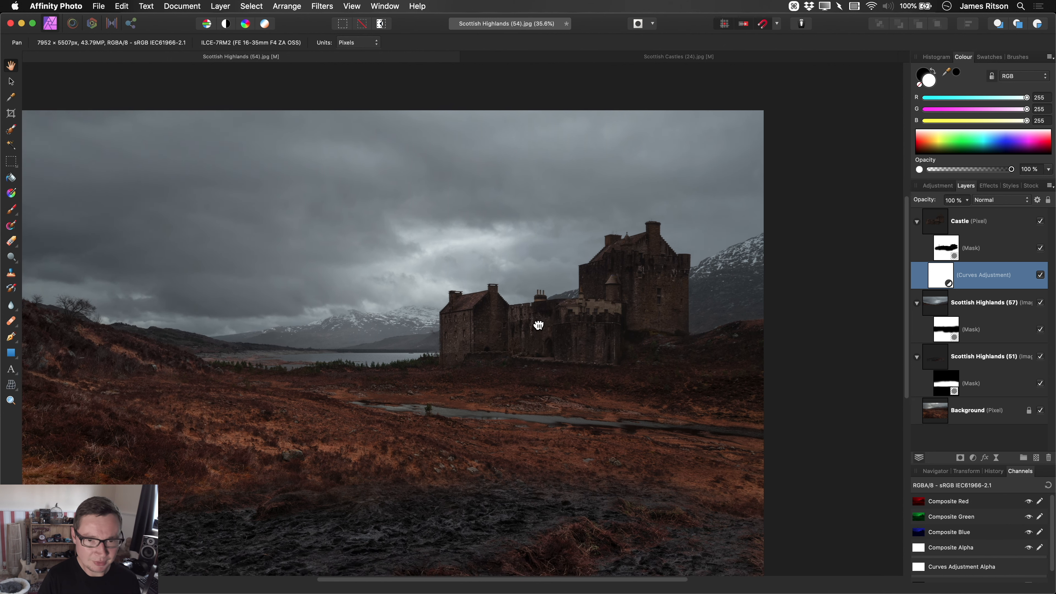
Add a Gradient Map adjustment inside the Castle layer and move its settings clear of the castle.
scroll(526, 329, up, 3)
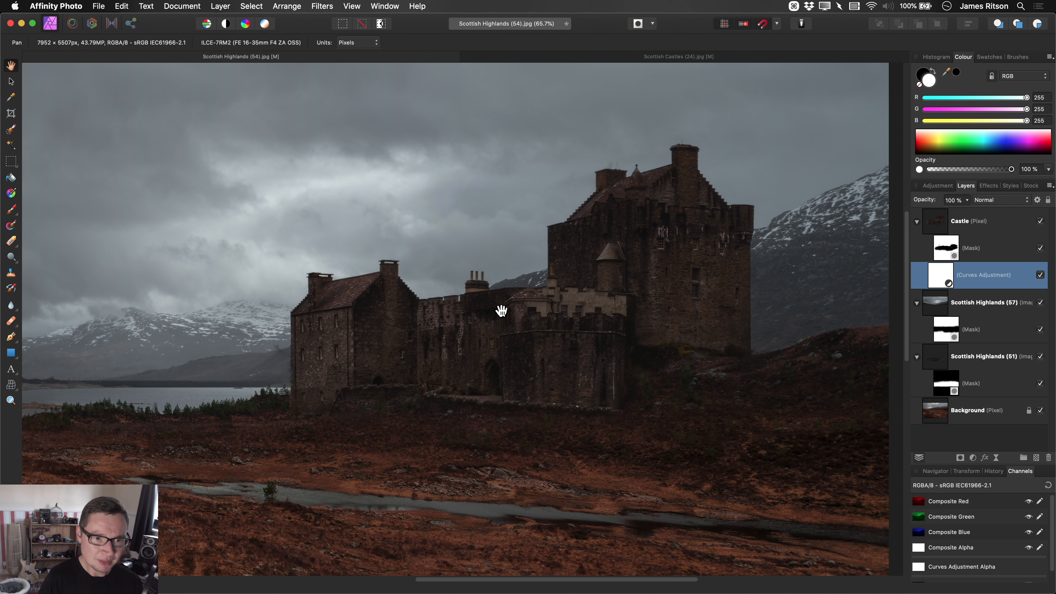
click(221, 6)
mouse_move(272, 125)
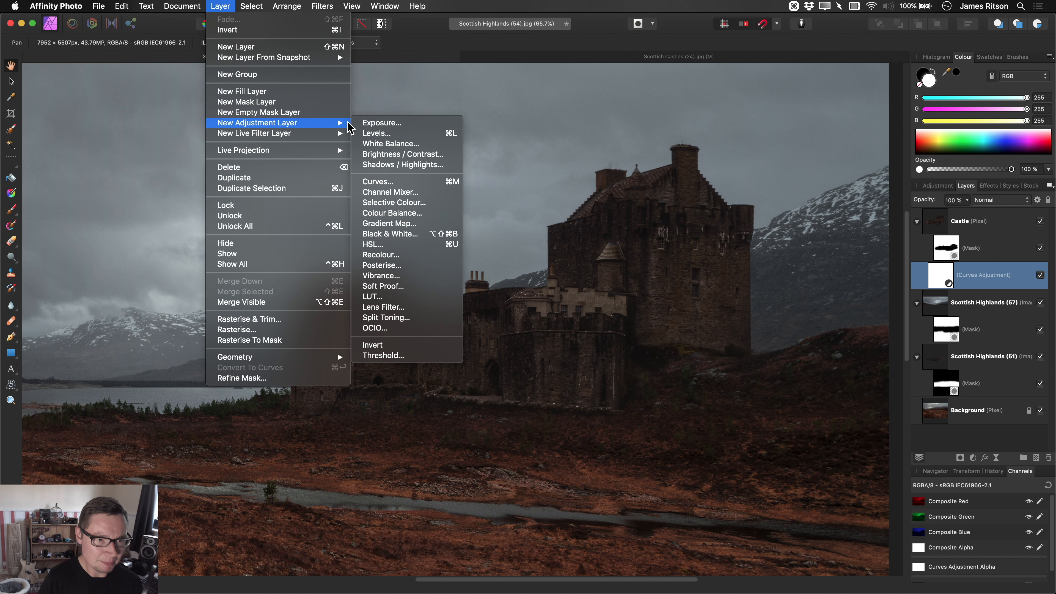
click(423, 224)
scroll(599, 304, down, 3)
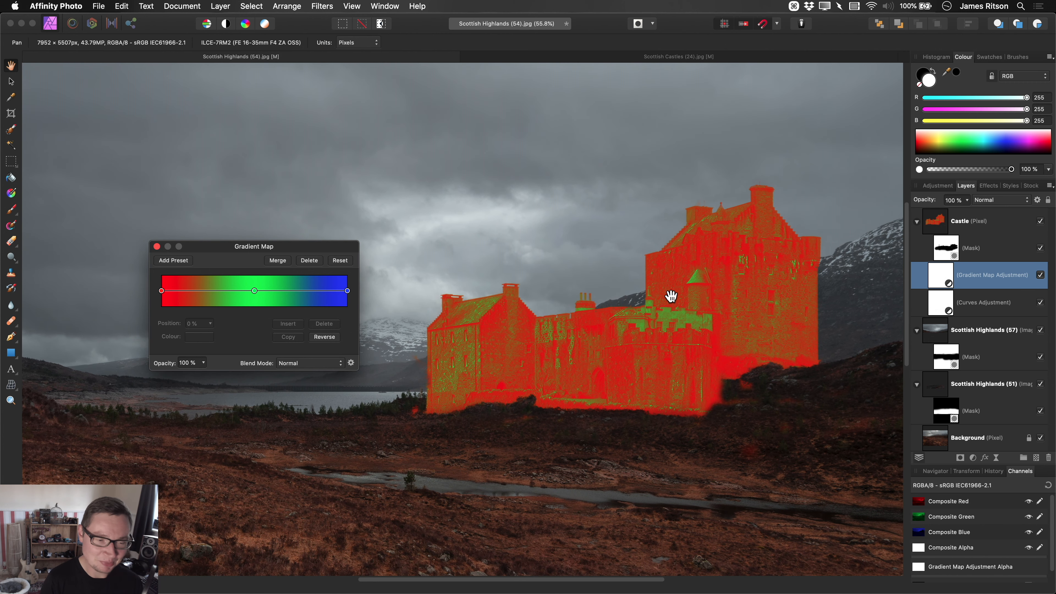
drag(424, 180, 484, 93)
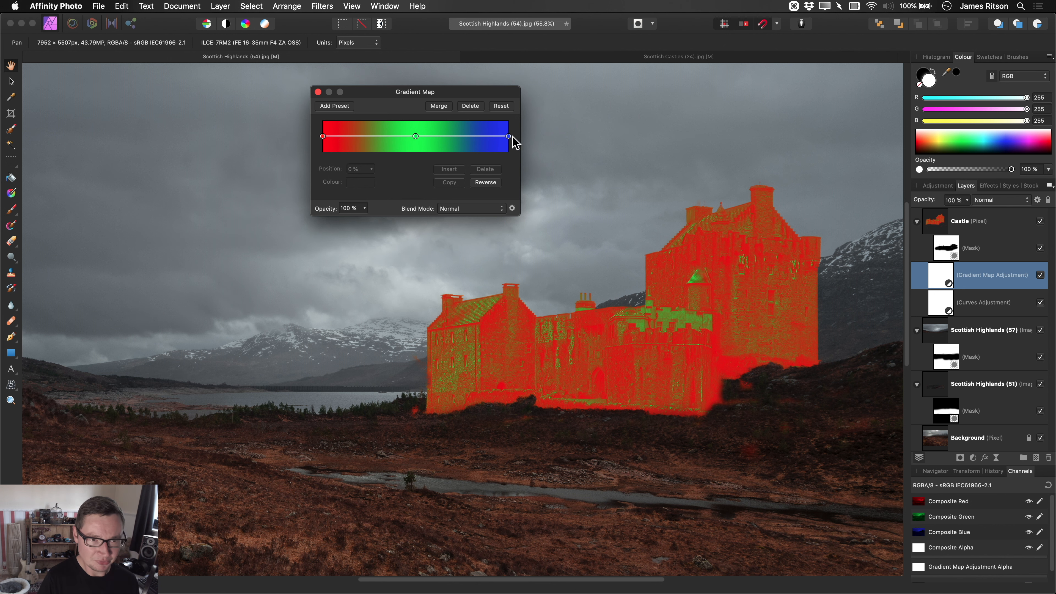
drag(612, 367, 766, 335)
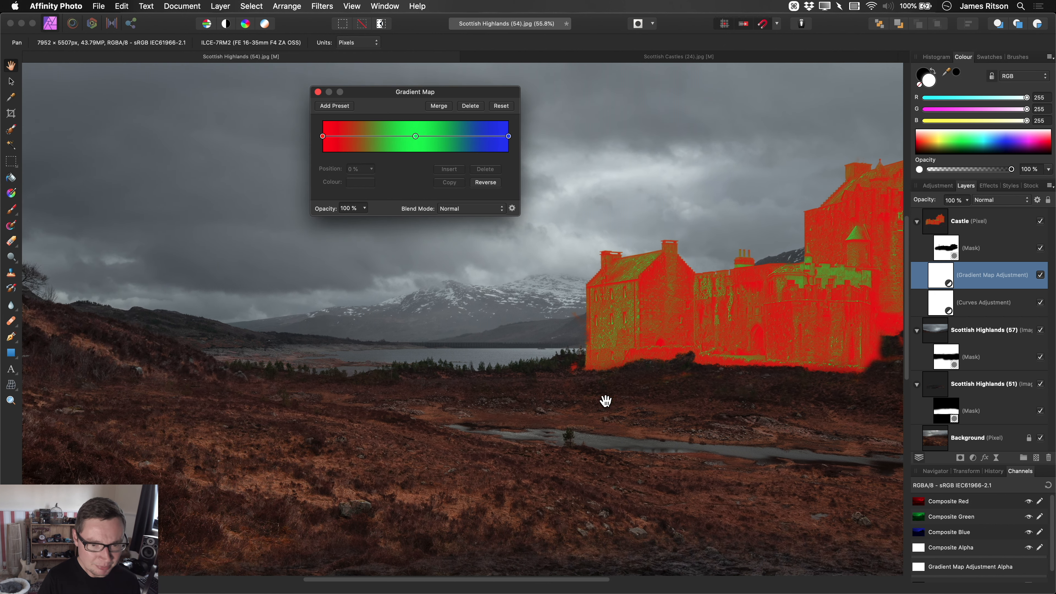
scroll(606, 399, down, 5)
scroll(619, 358, right, 6)
scroll(683, 252, up, 5)
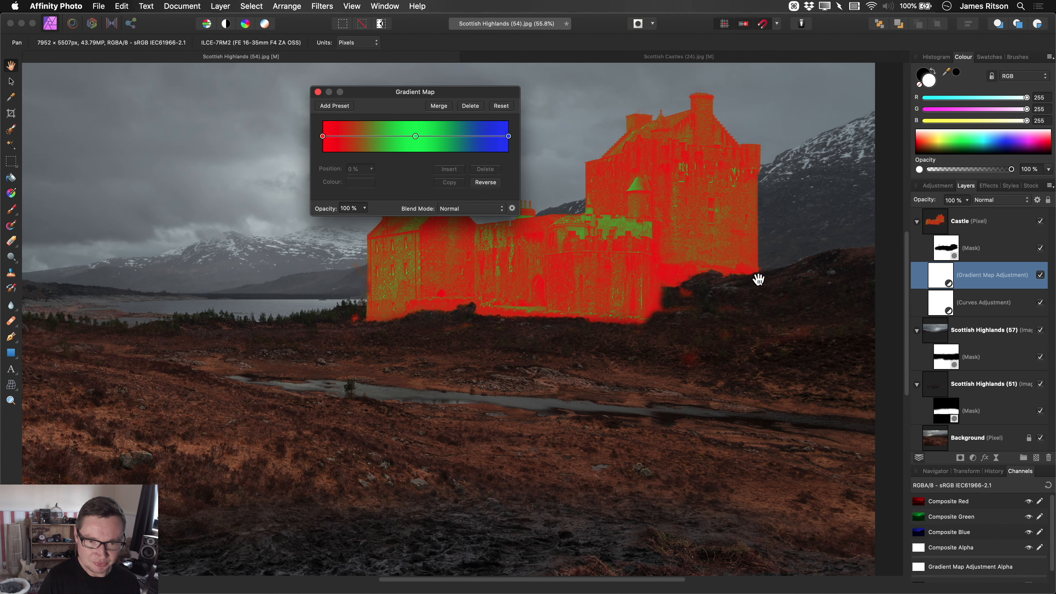
scroll(757, 278, left, 5)
Set the gradient's first colour stop to a dark brown sampled from the shadowed ground just below the castle.
click(323, 136)
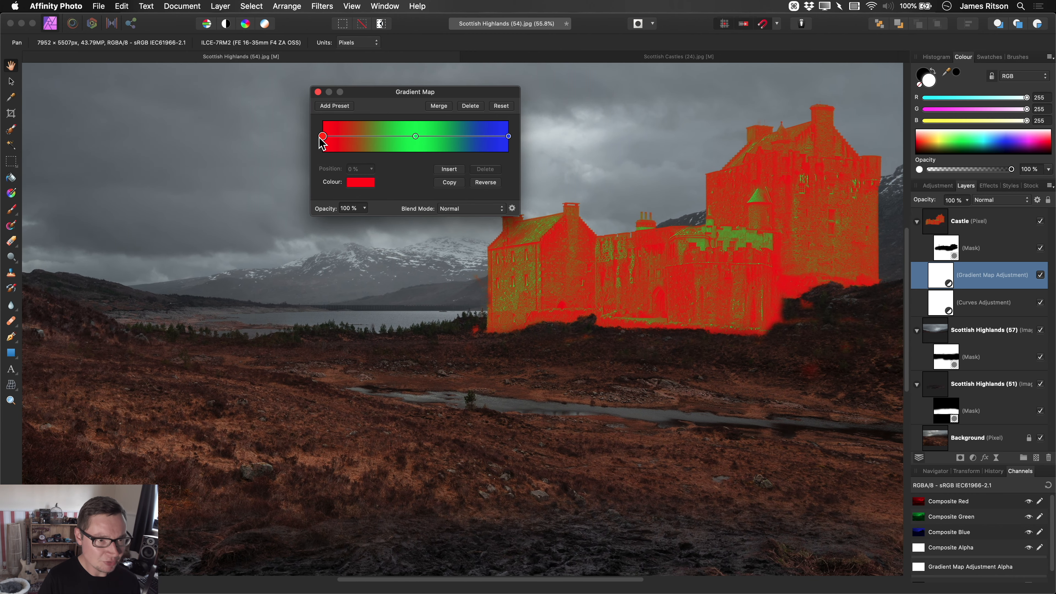
click(357, 185)
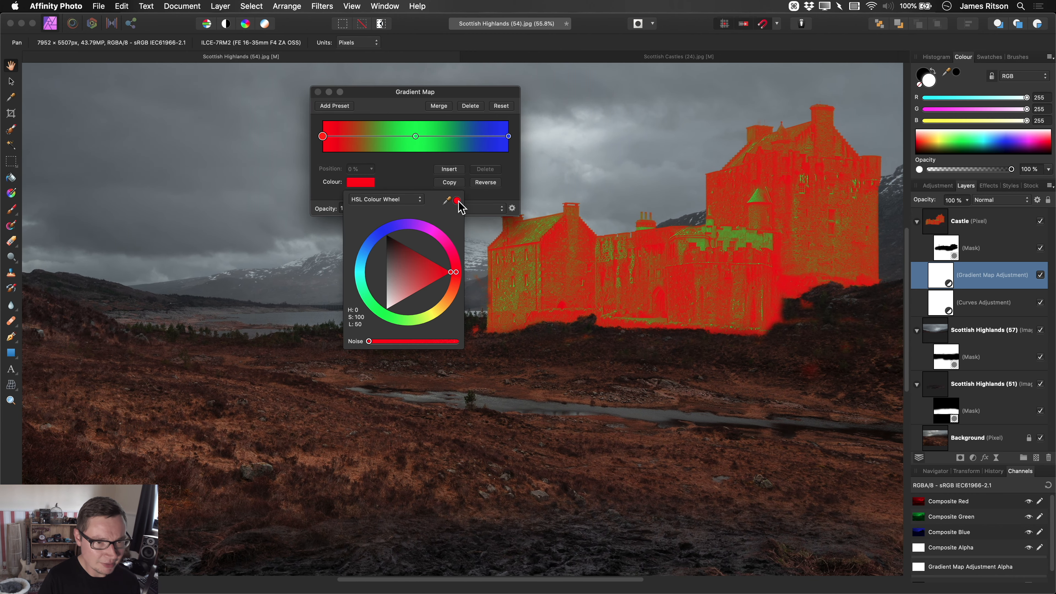
drag(457, 201, 783, 359)
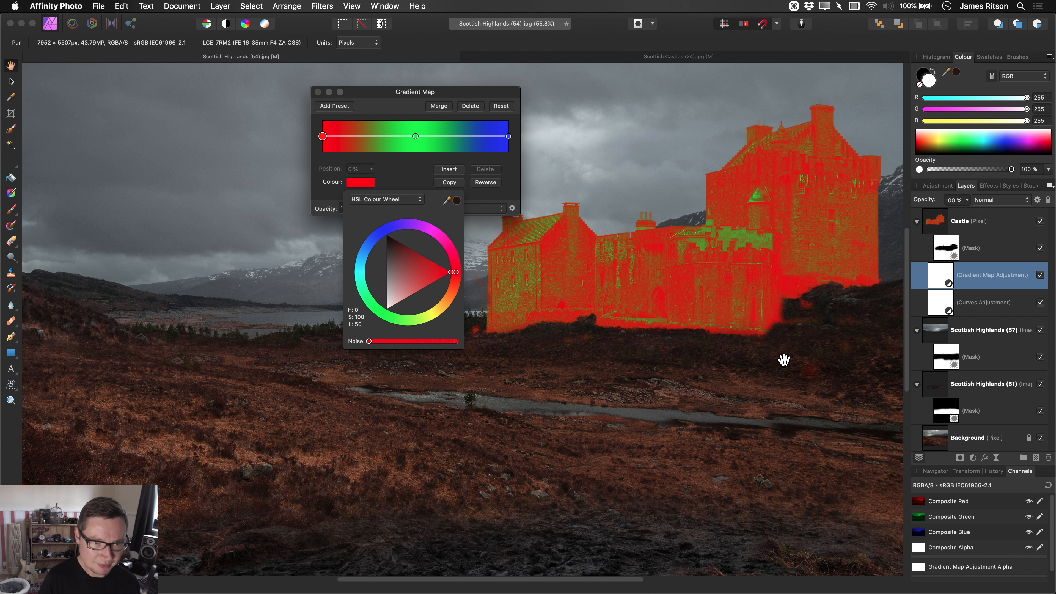
click(458, 202)
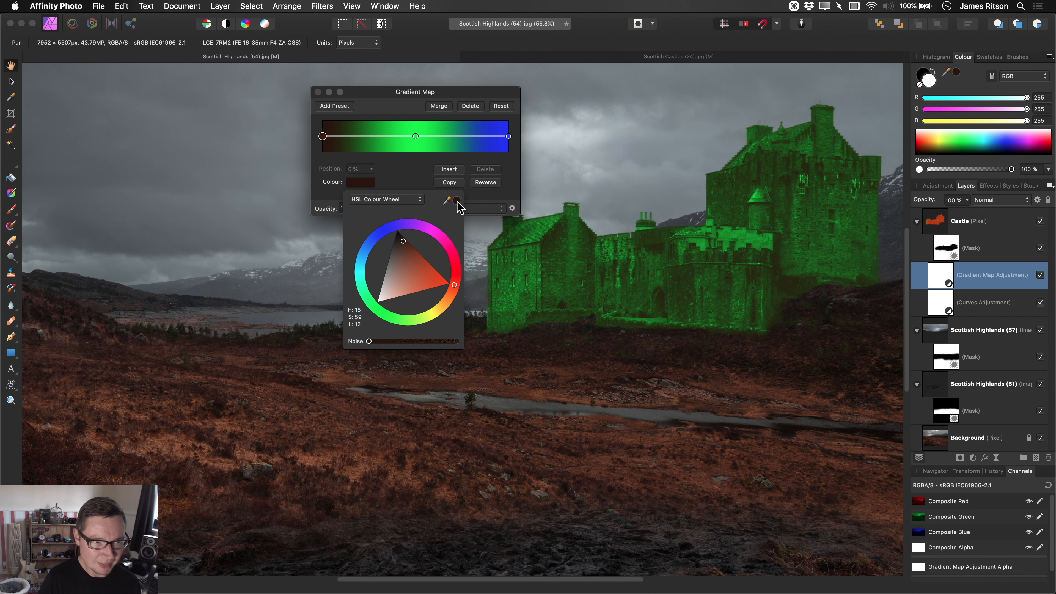
click(335, 154)
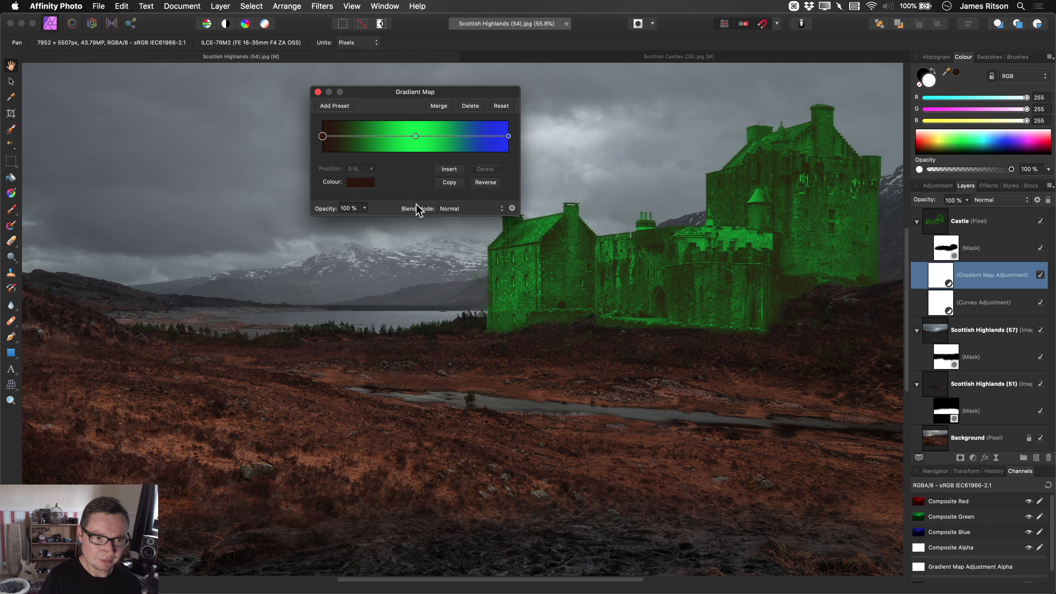
Set the gradient's middle stop at 50% to a reddish brown sampled from the moorland near the river.
click(416, 136)
click(358, 185)
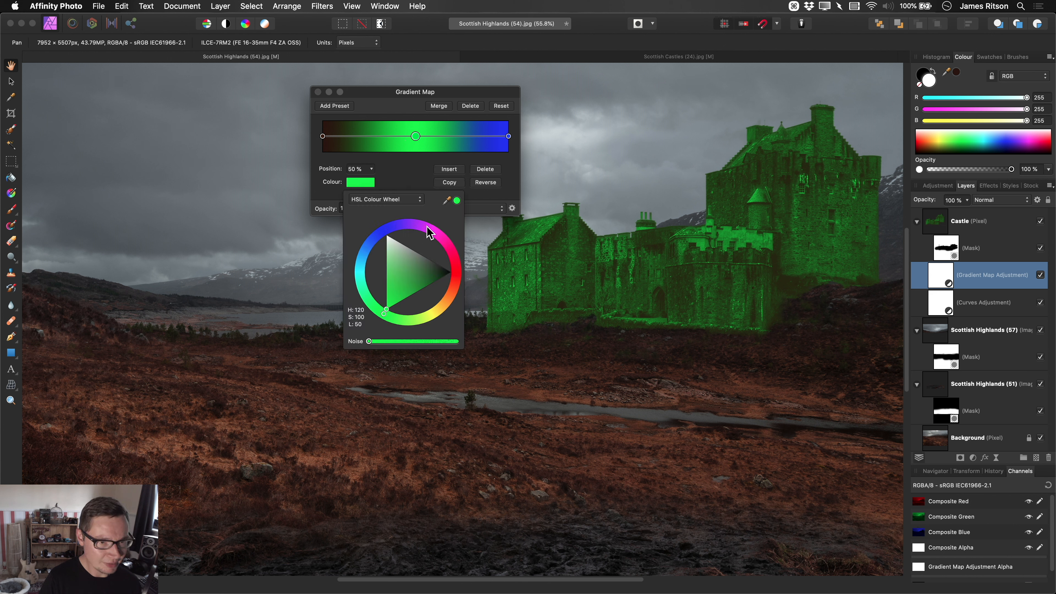
drag(447, 200, 345, 405)
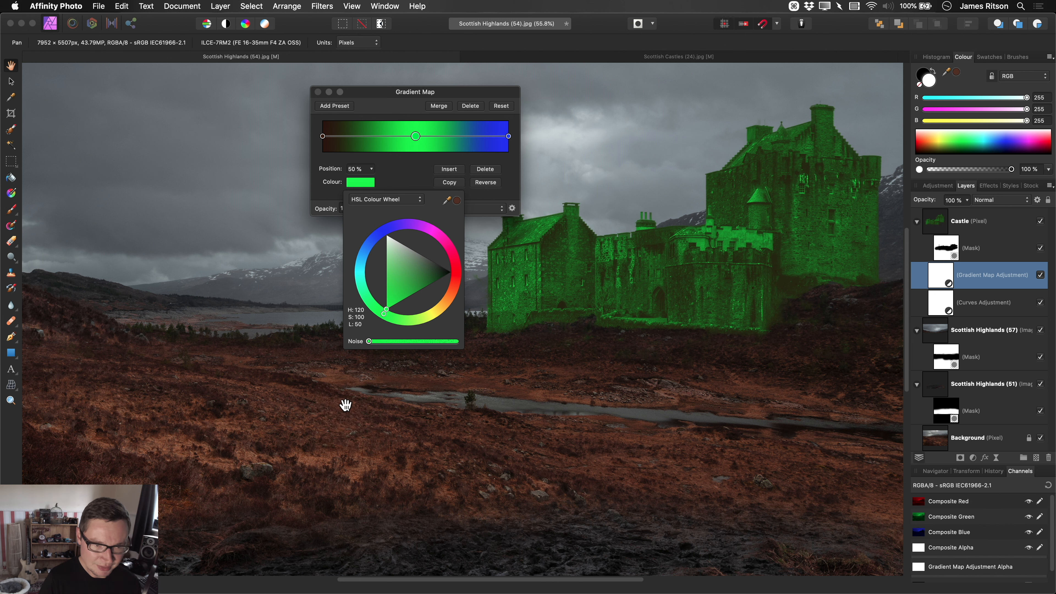
click(457, 201)
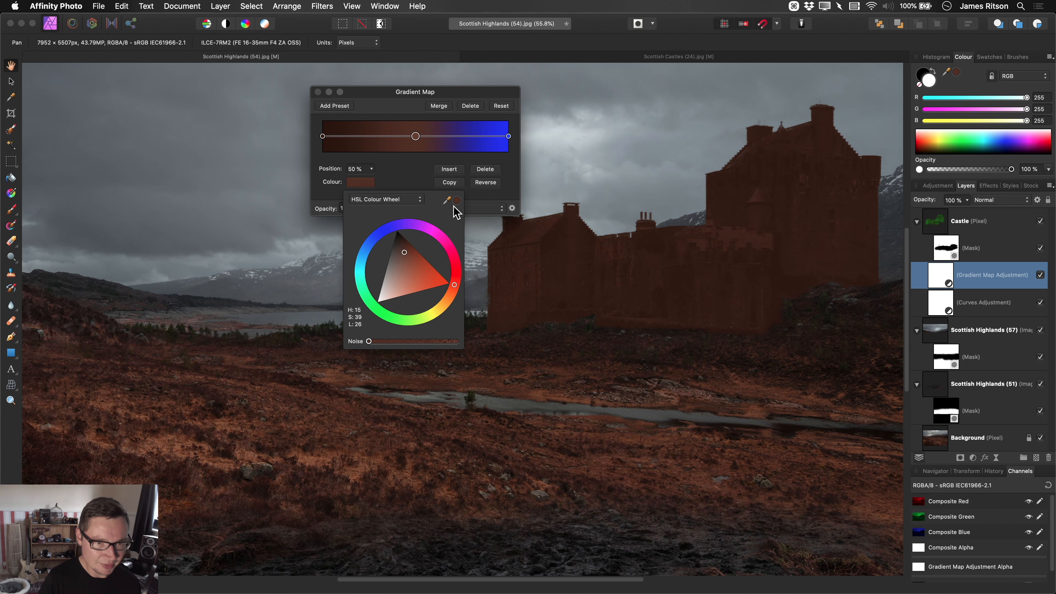
Set the gradient's last colour stop to a pale blue-grey sampled from the bright clouds near the castle.
click(508, 137)
drag(694, 229, 653, 273)
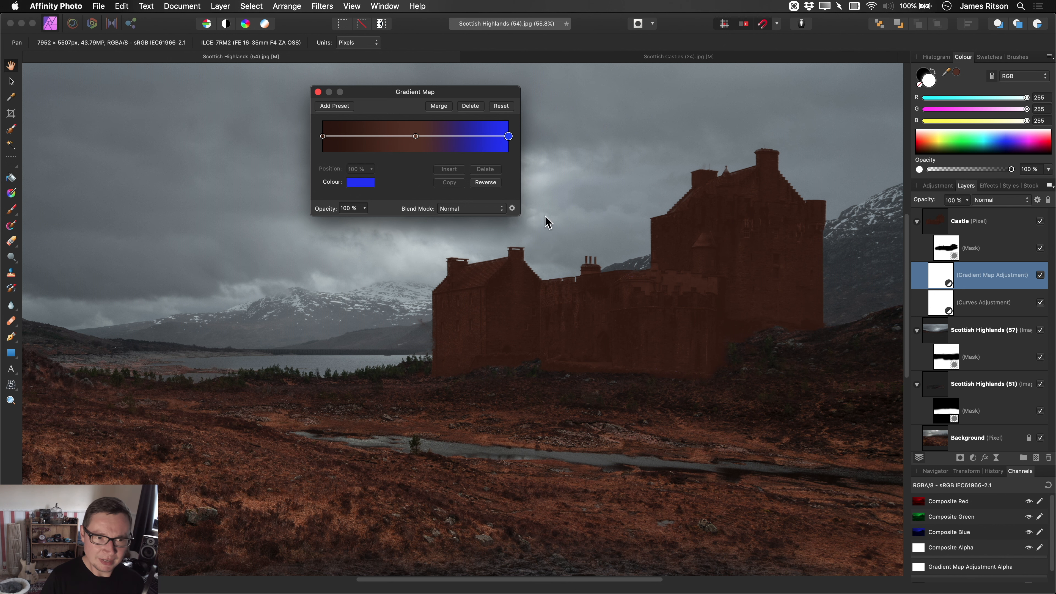
drag(659, 323, 668, 335)
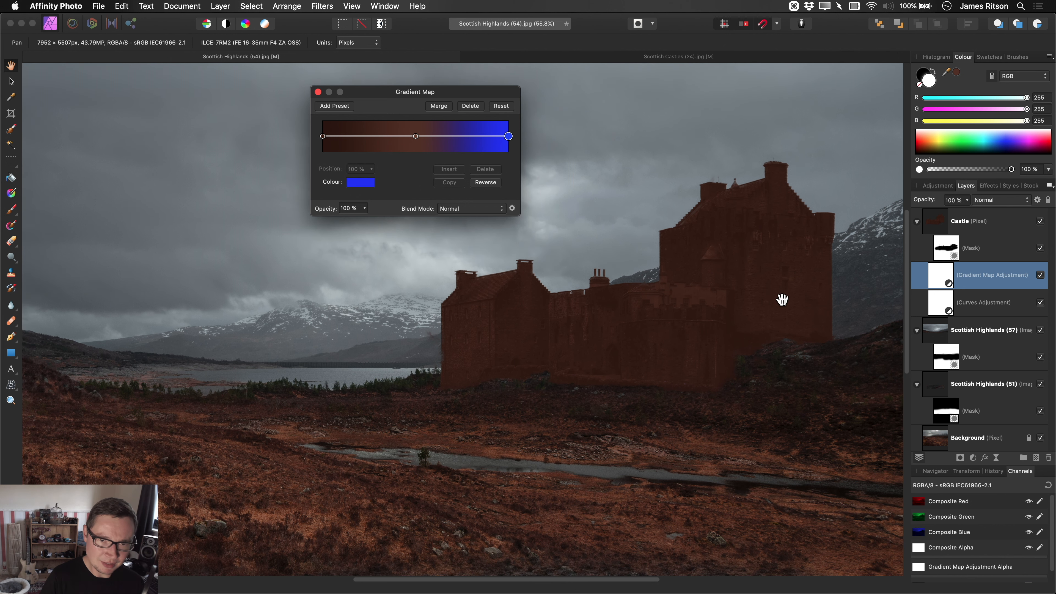
drag(783, 301, 792, 340)
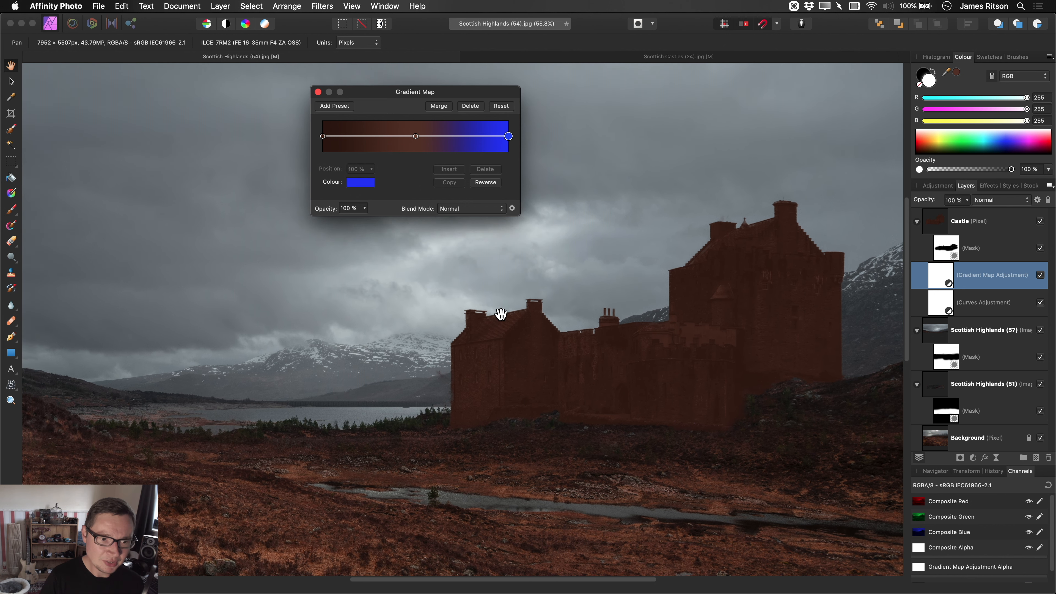
drag(500, 314, 664, 304)
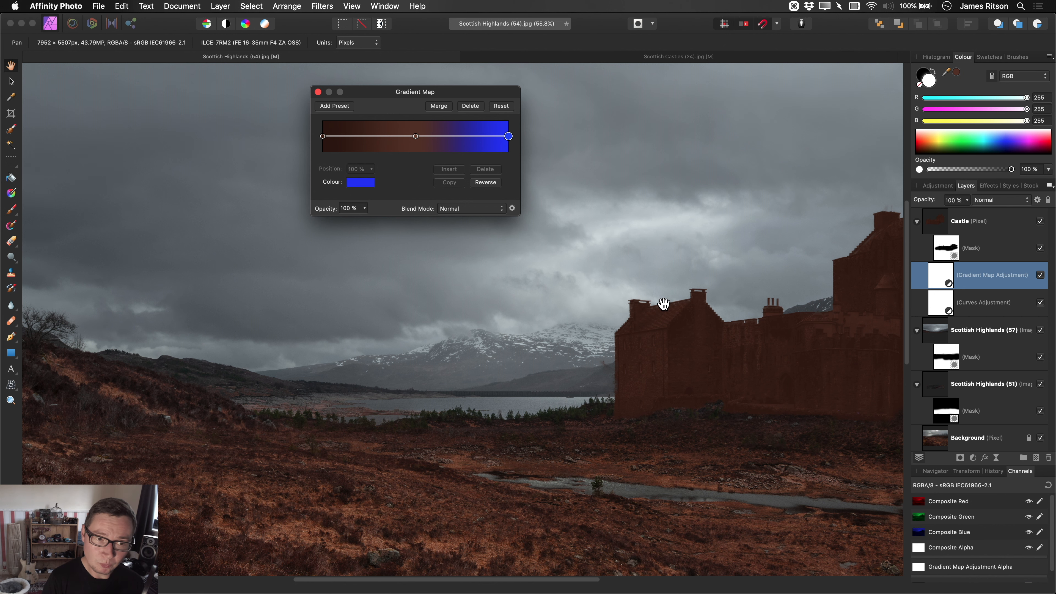
drag(509, 273, 621, 219)
drag(583, 227, 623, 294)
click(369, 184)
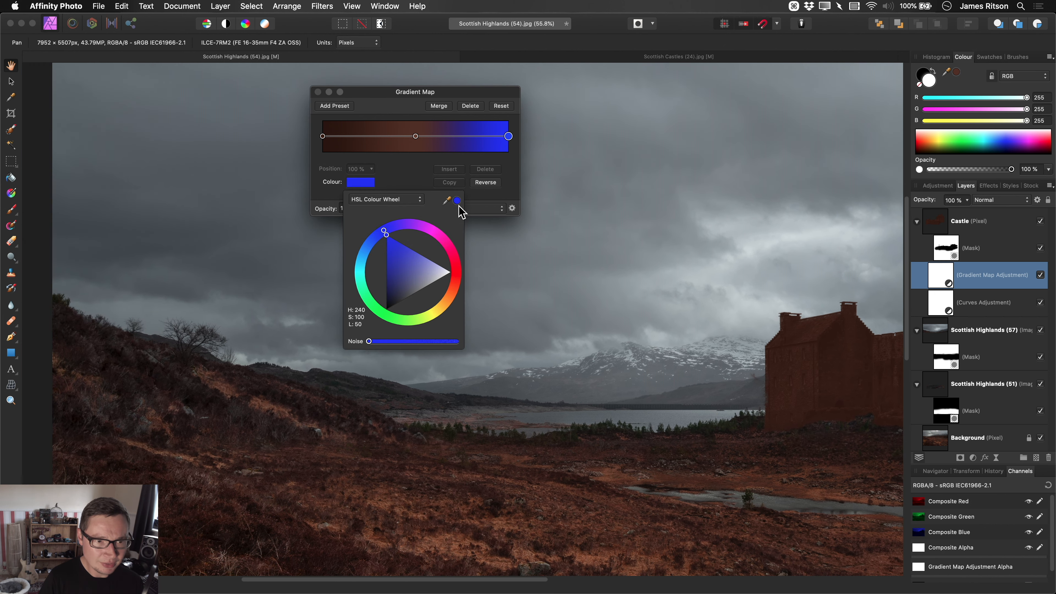
drag(446, 201, 763, 228)
click(458, 201)
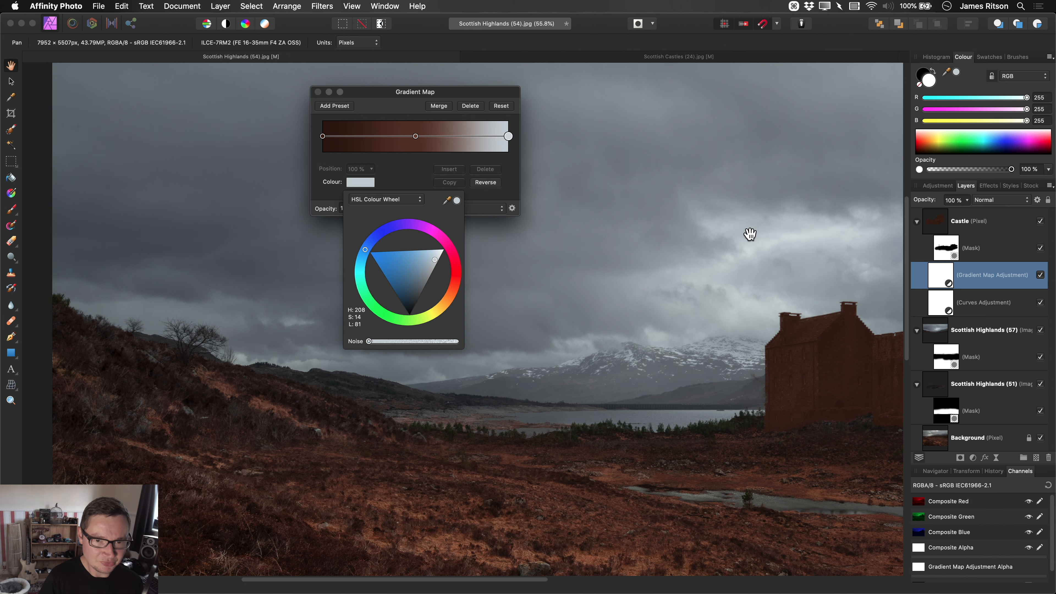
Close the Gradient Map settings, set the adjustment's blend mode to Colour and lower its opacity to 20%.
scroll(747, 234, right, 10)
click(318, 92)
click(1001, 200)
click(986, 485)
scroll(637, 270, up, 4)
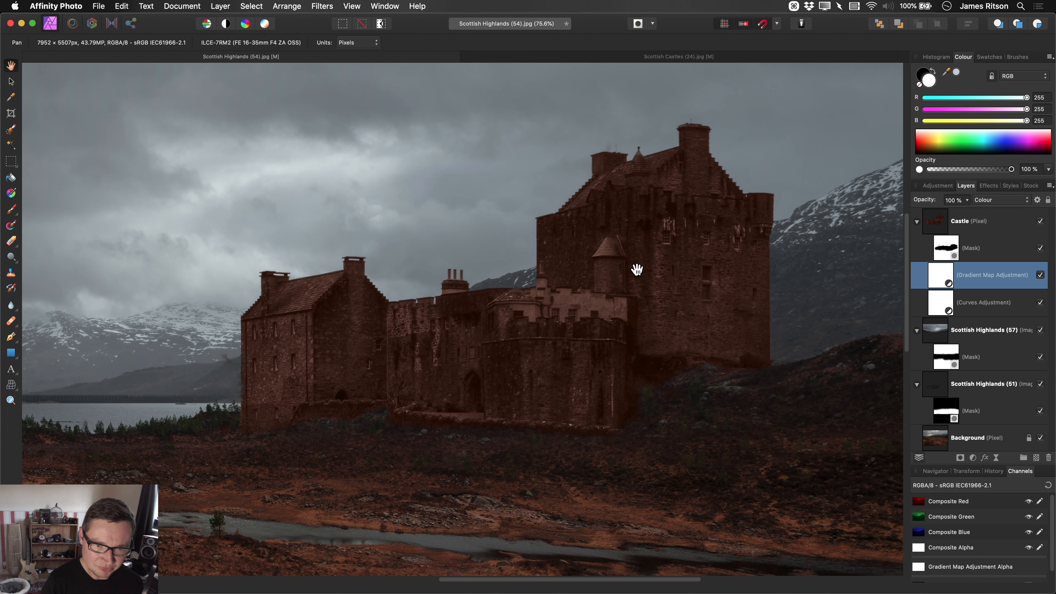
key(2)
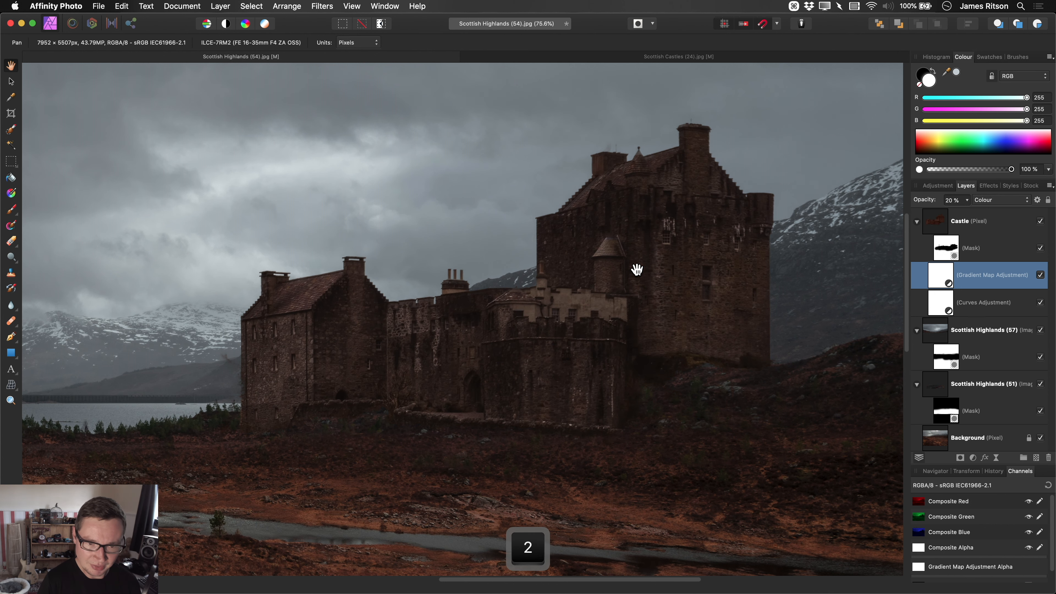
Compare the castle with and without the Gradient Map adjustment, close up and in the full image.
scroll(641, 342, up, 5)
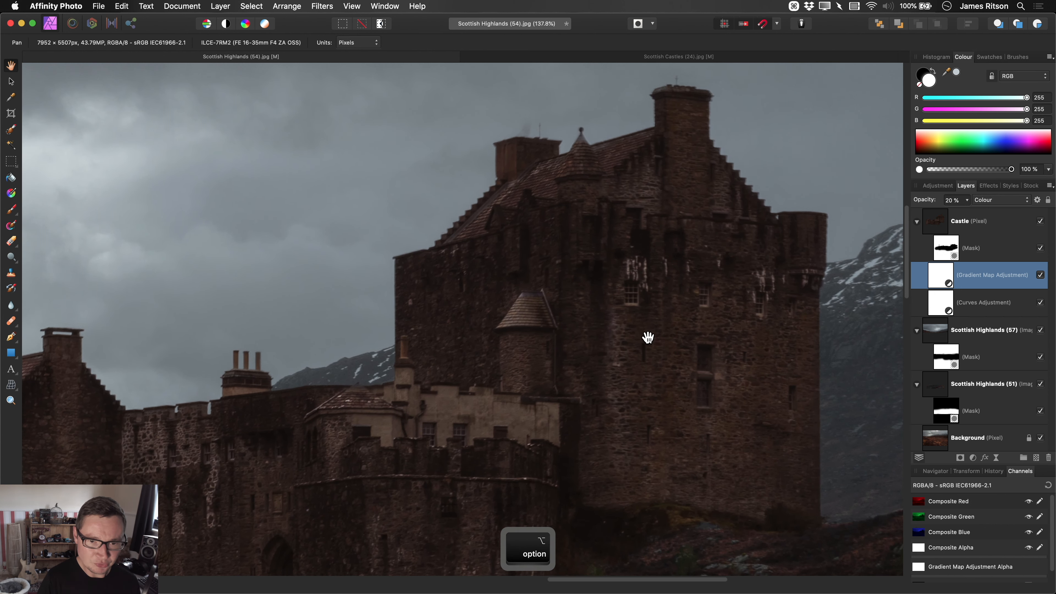
click(1041, 275)
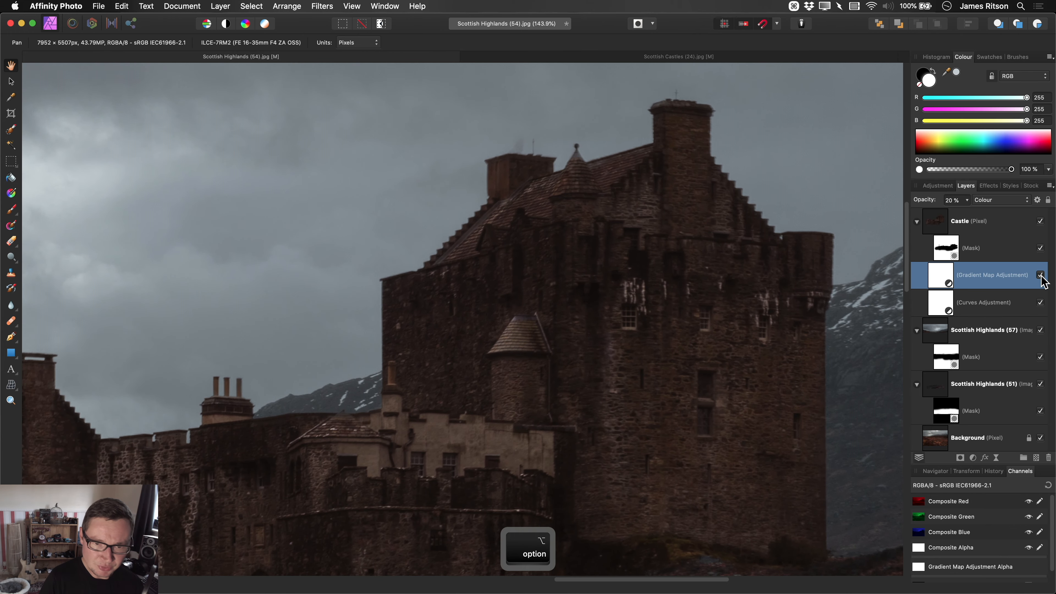
drag(662, 290, 796, 283)
click(1040, 275)
key(super+0)
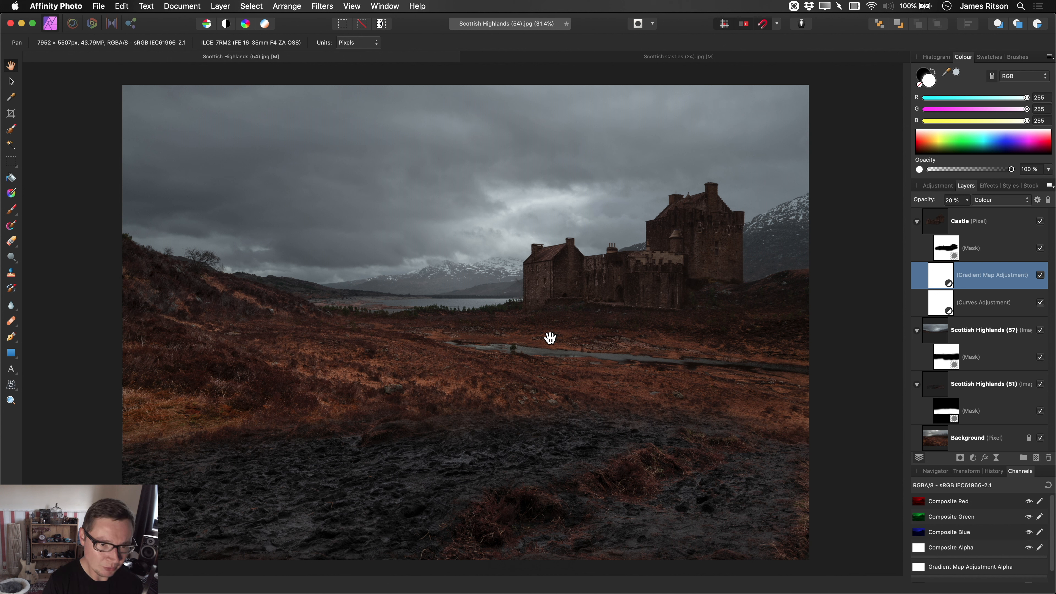
Add a Curves adjustment above the Castle layer and move its settings away from the castle.
scroll(571, 382, down, 3)
click(977, 221)
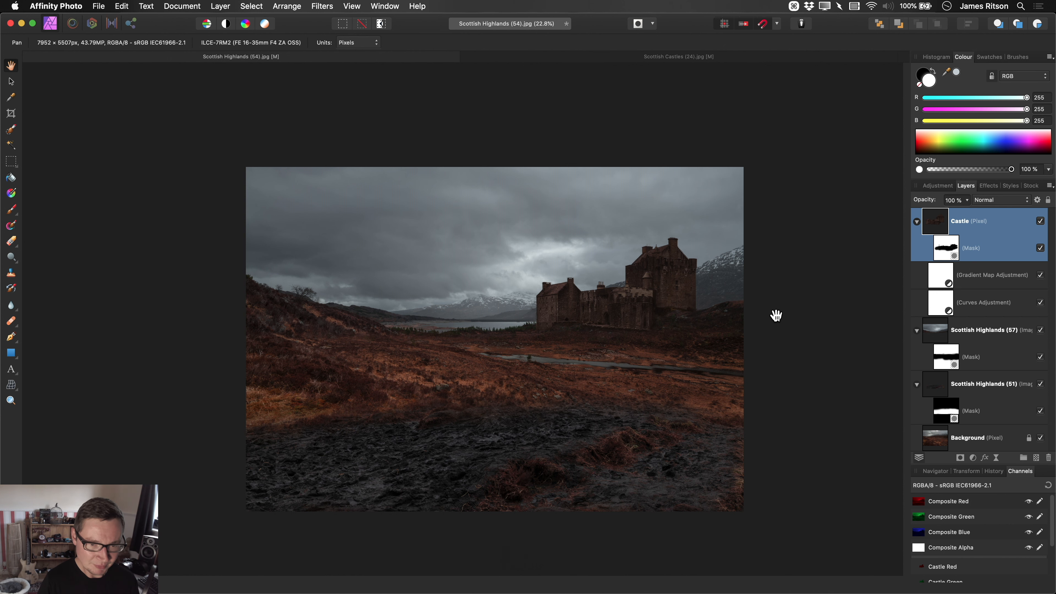
key(super+m)
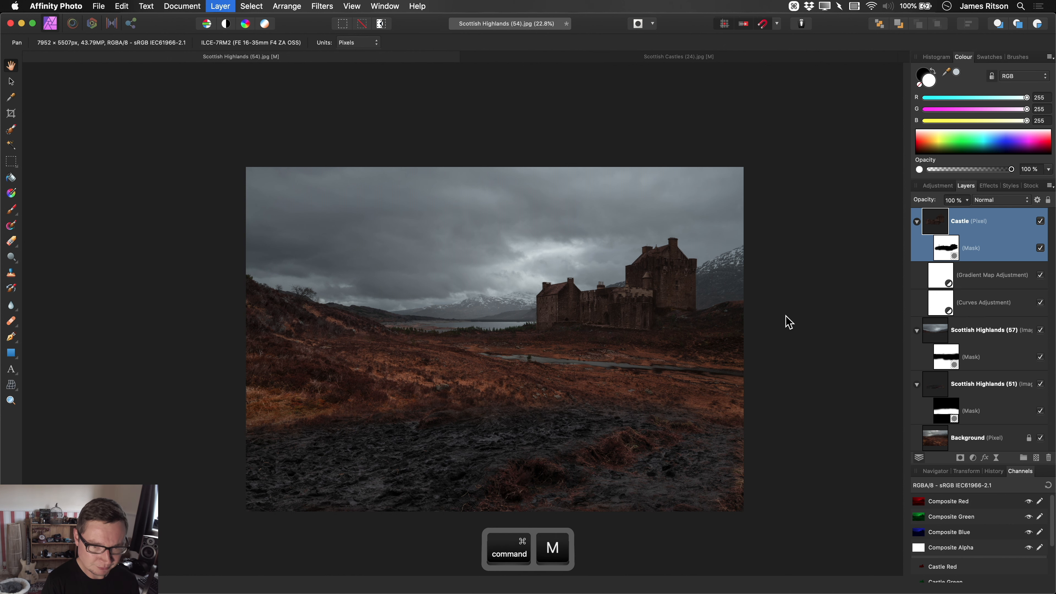
drag(402, 23, 229, 90)
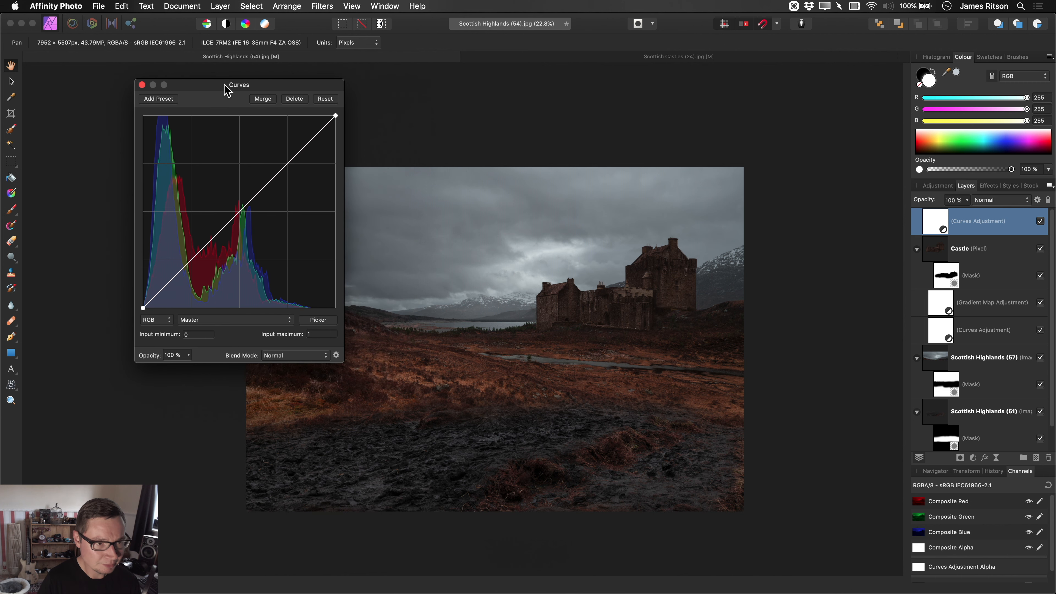
Shape the master curve to raise the midtones and highlights strongly and lift the shadows only slightly, and close its settings.
click(166, 286)
drag(184, 266, 189, 253)
drag(291, 146, 286, 129)
drag(189, 252, 205, 229)
scroll(608, 288, up, 2)
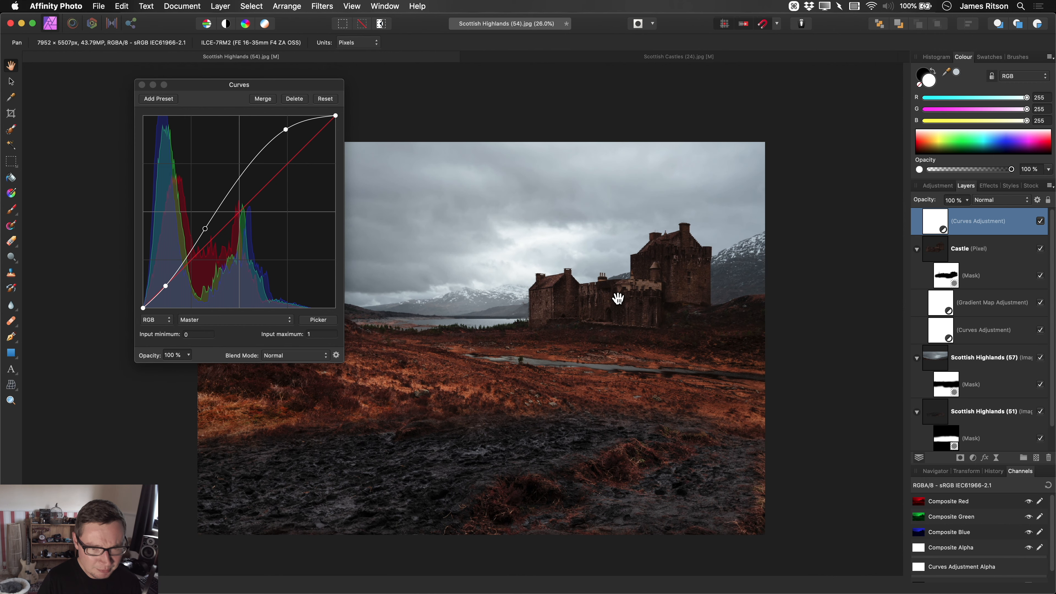
click(166, 286)
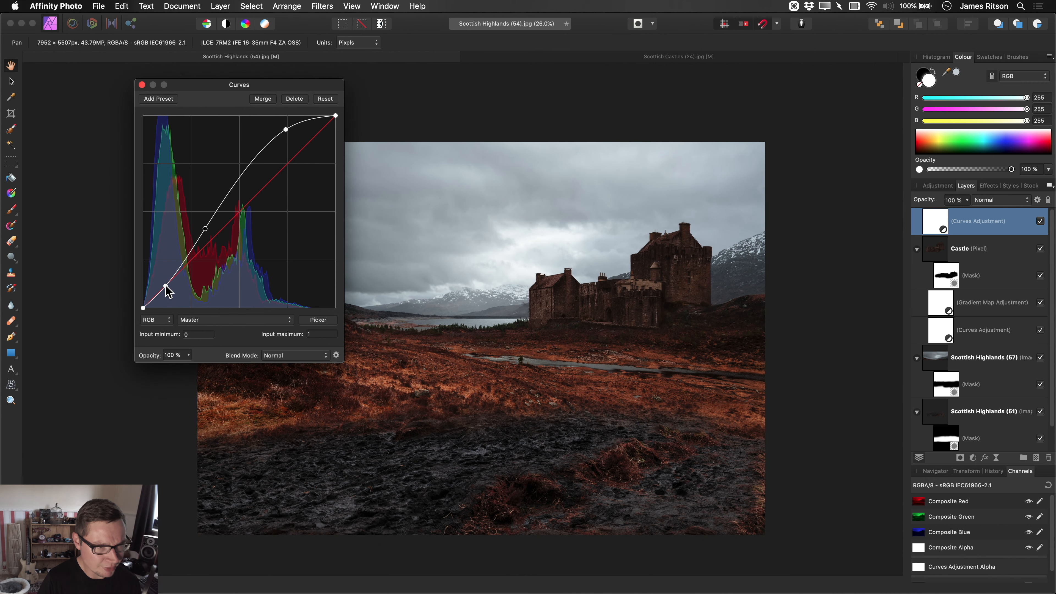
drag(165, 286, 163, 285)
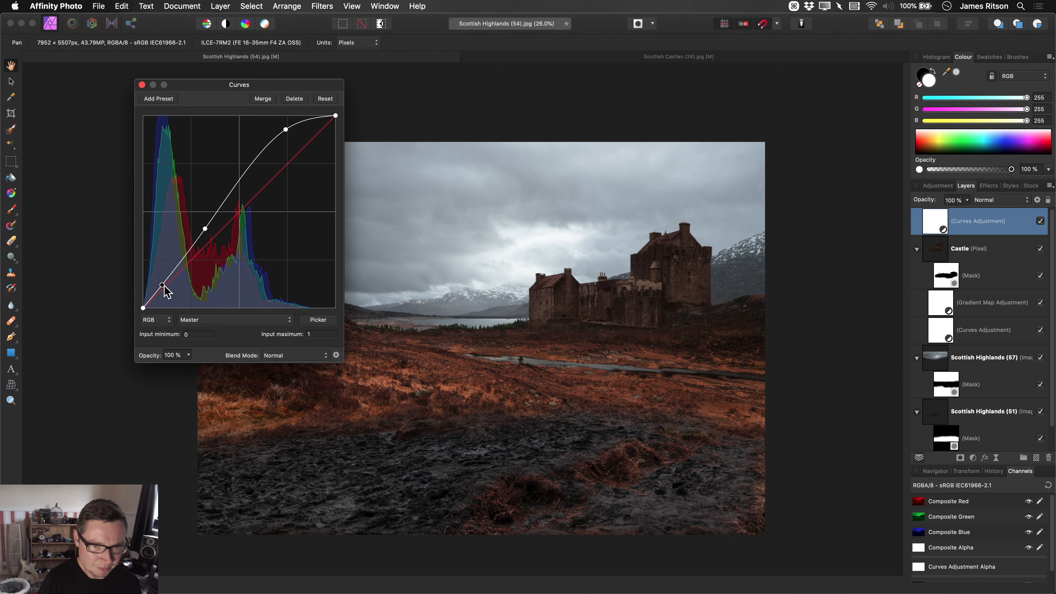
click(142, 85)
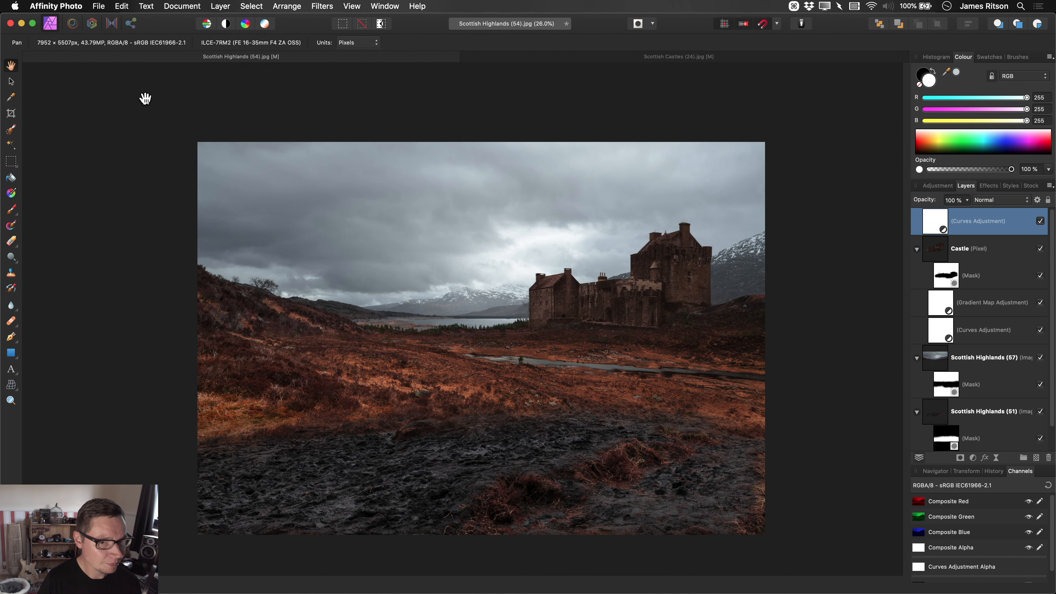
Add a Selective Colour adjustment above the new Curves adjustment and move its settings over the sky.
drag(493, 357, 498, 343)
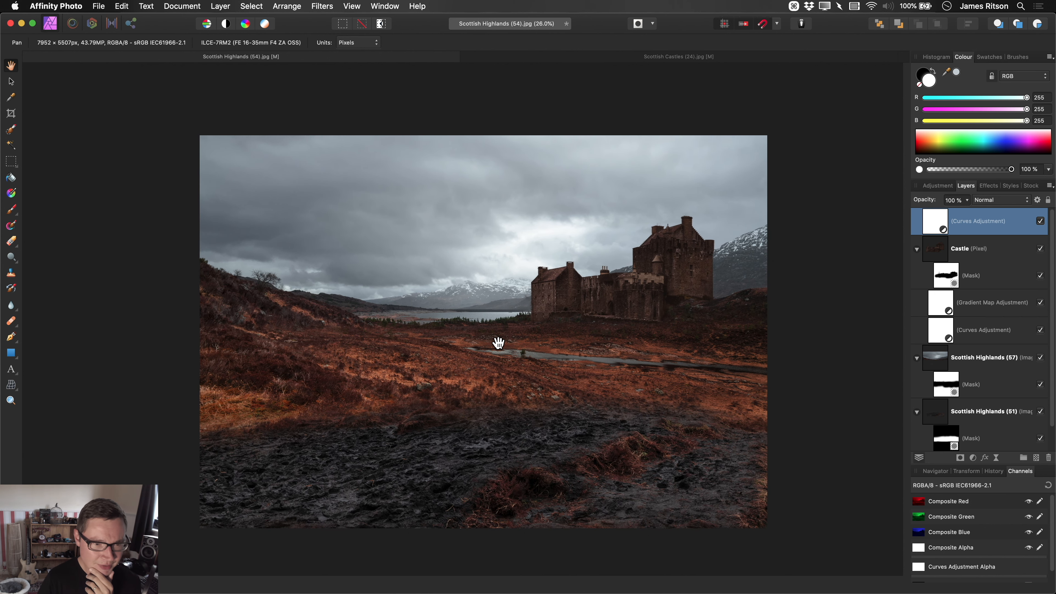
scroll(501, 342, up, 4)
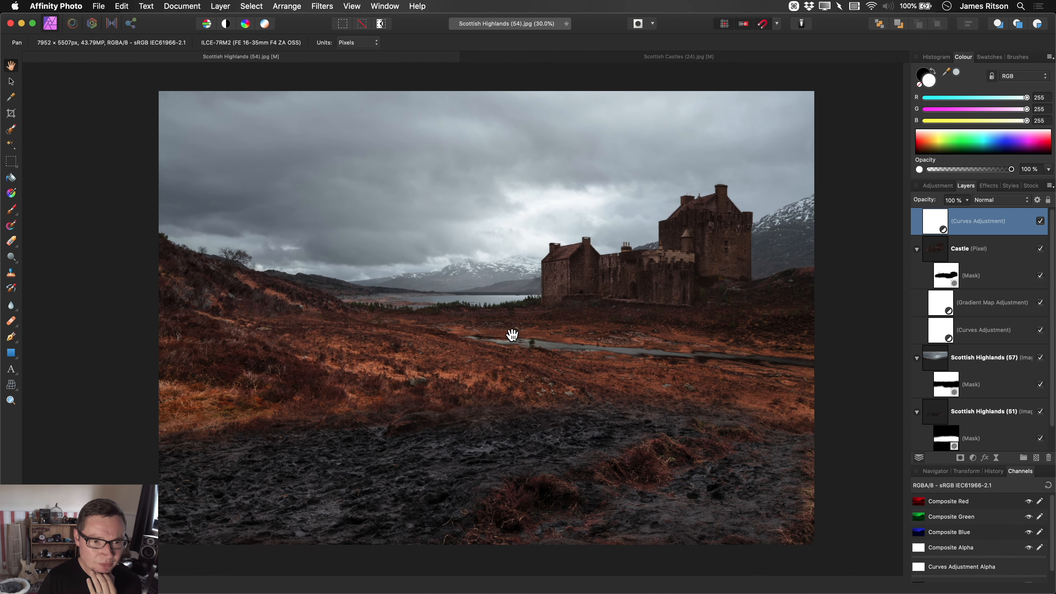
click(223, 6)
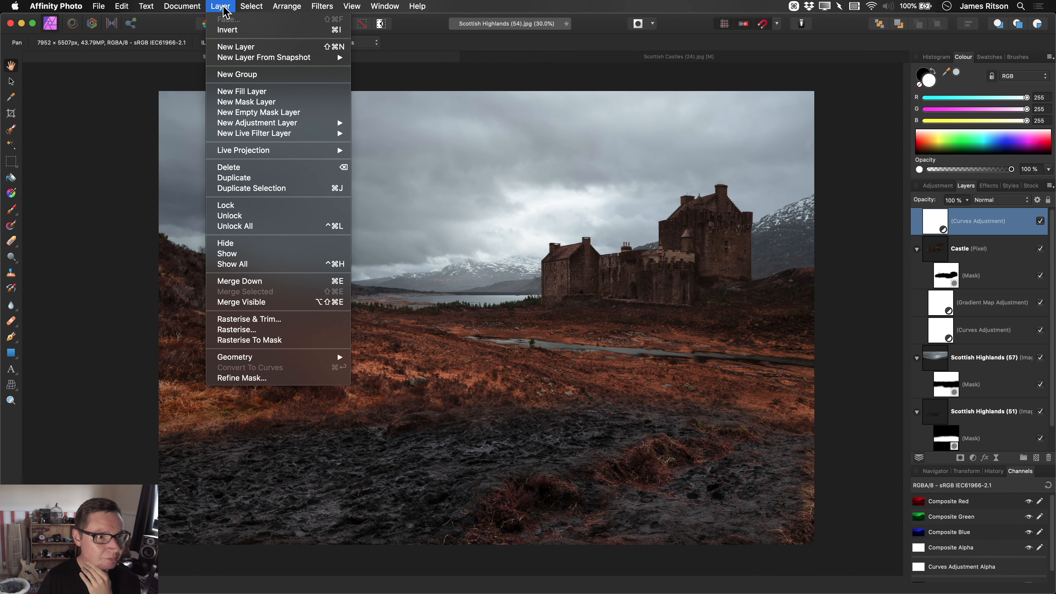
mouse_move(293, 124)
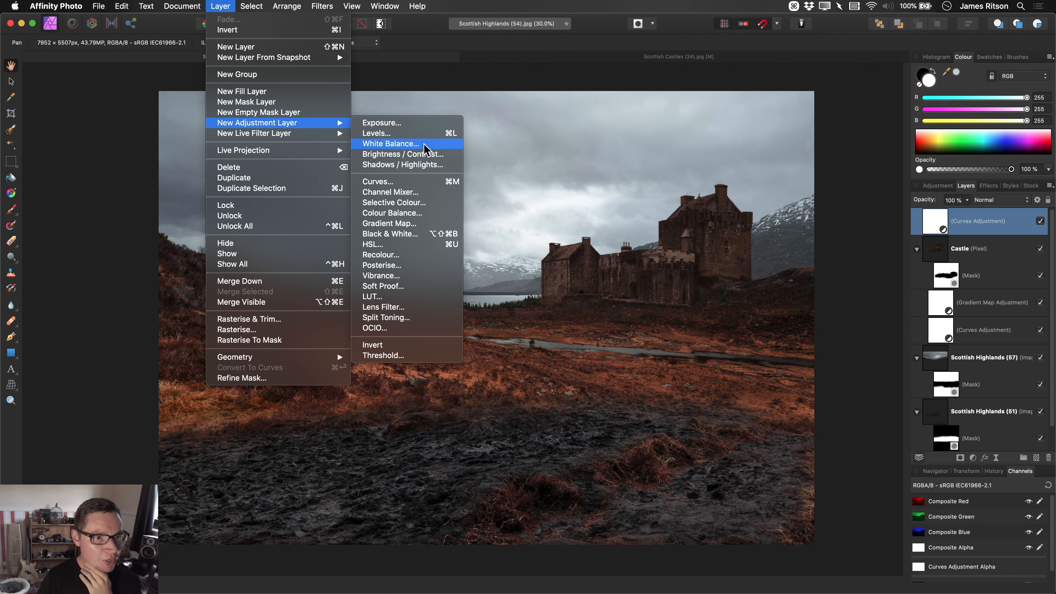
click(447, 203)
drag(283, 205, 432, 106)
For the Reds in Selective Colour, set Cyan to 64% and Yellow to -8%.
click(330, 139)
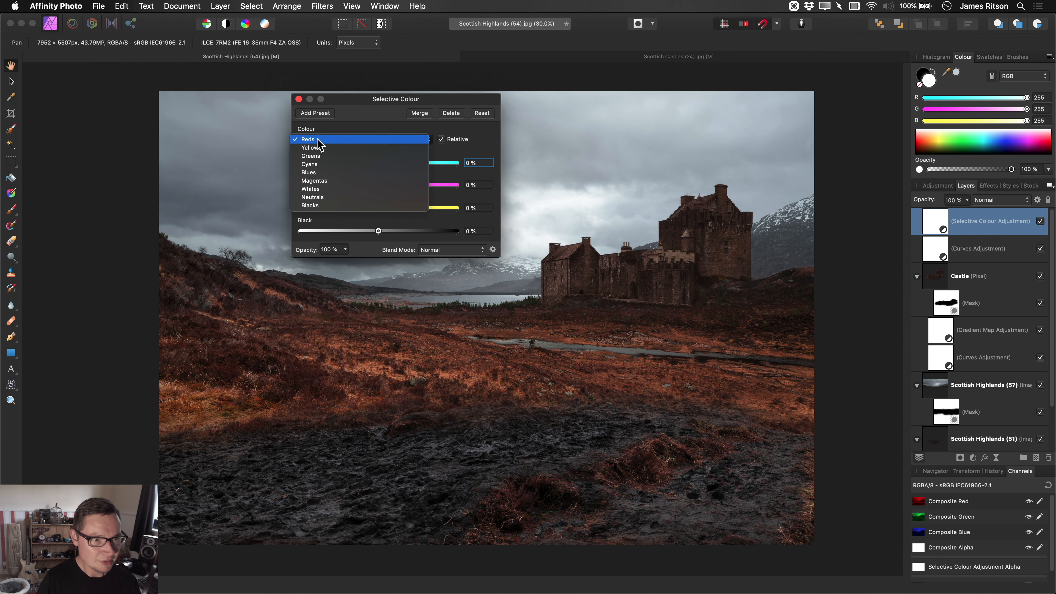
click(328, 145)
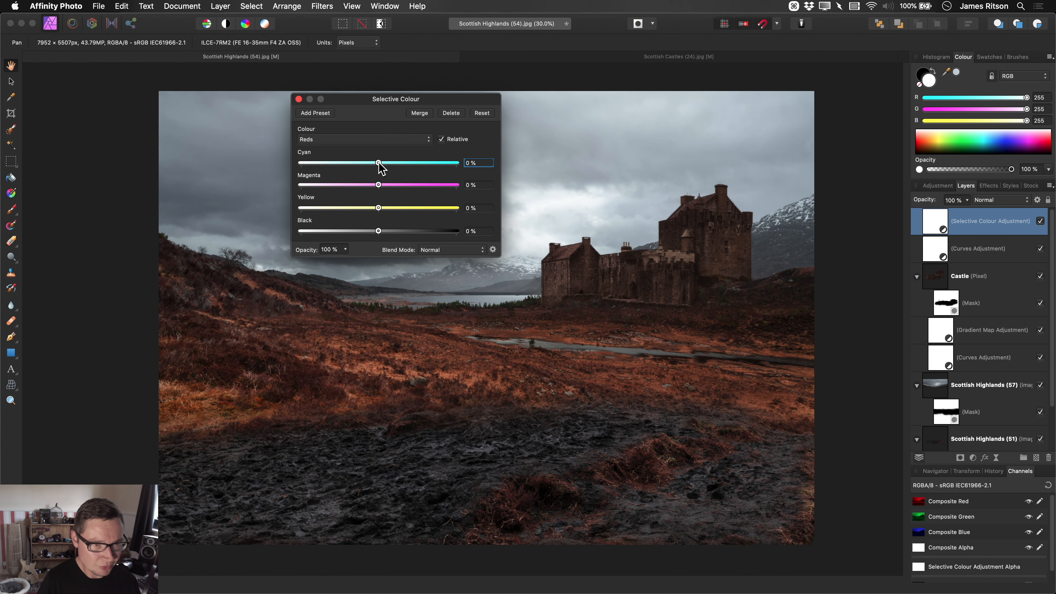
drag(384, 164, 403, 165)
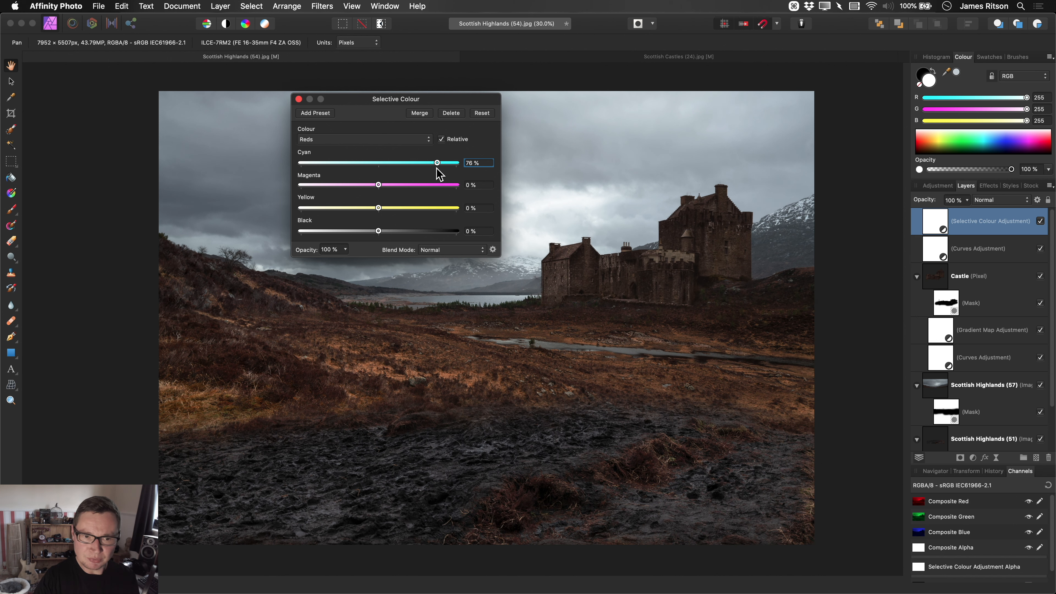
mouse_move(436, 168)
mouse_down()
mouse_move(380, 165)
mouse_move(429, 166)
mouse_up()
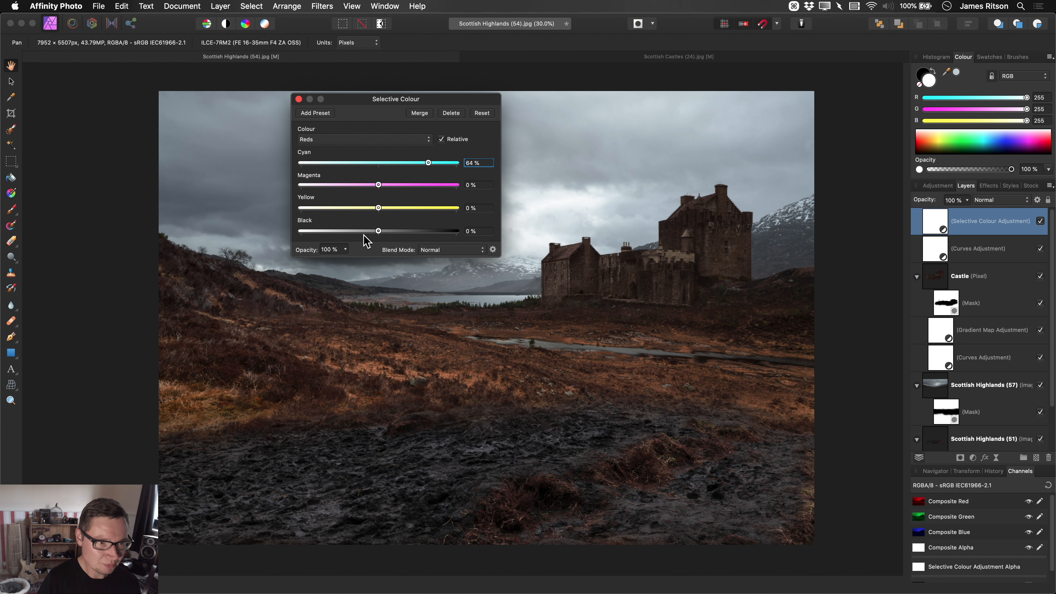
mouse_move(379, 208)
mouse_down()
mouse_move(353, 208)
mouse_move(389, 208)
mouse_move(373, 208)
mouse_up()
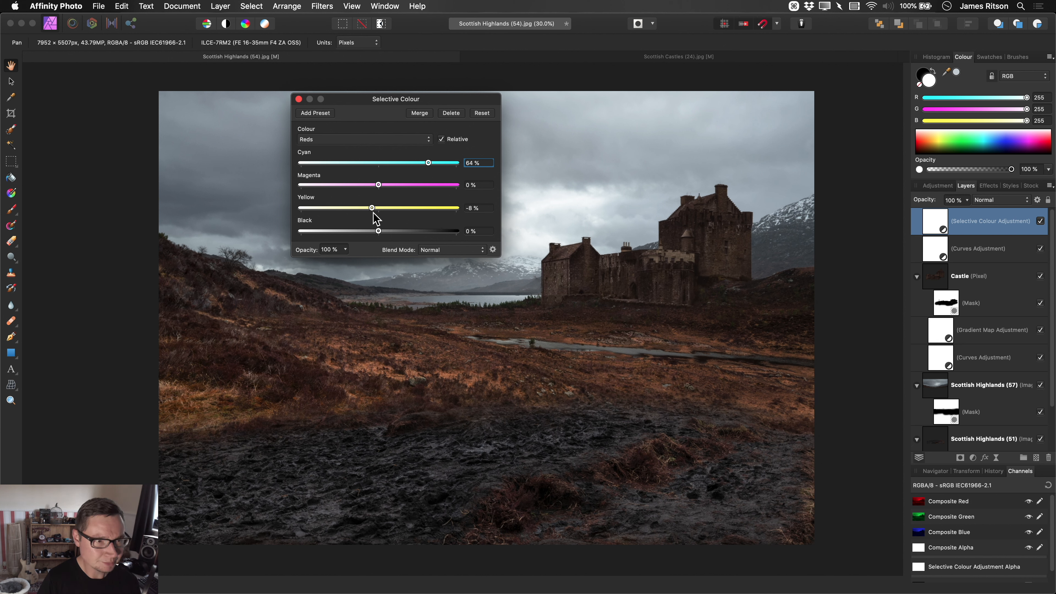
For the Yellows in Selective Colour, set Yellow to -5%.
click(376, 141)
click(370, 147)
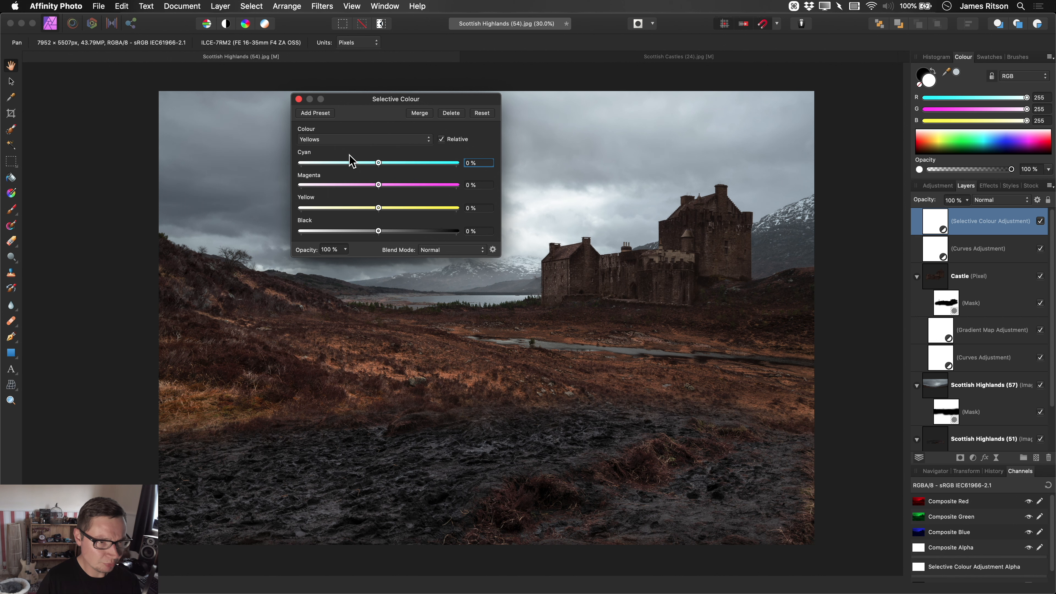
mouse_move(379, 208)
mouse_down()
mouse_move(311, 211)
mouse_move(377, 220)
mouse_up()
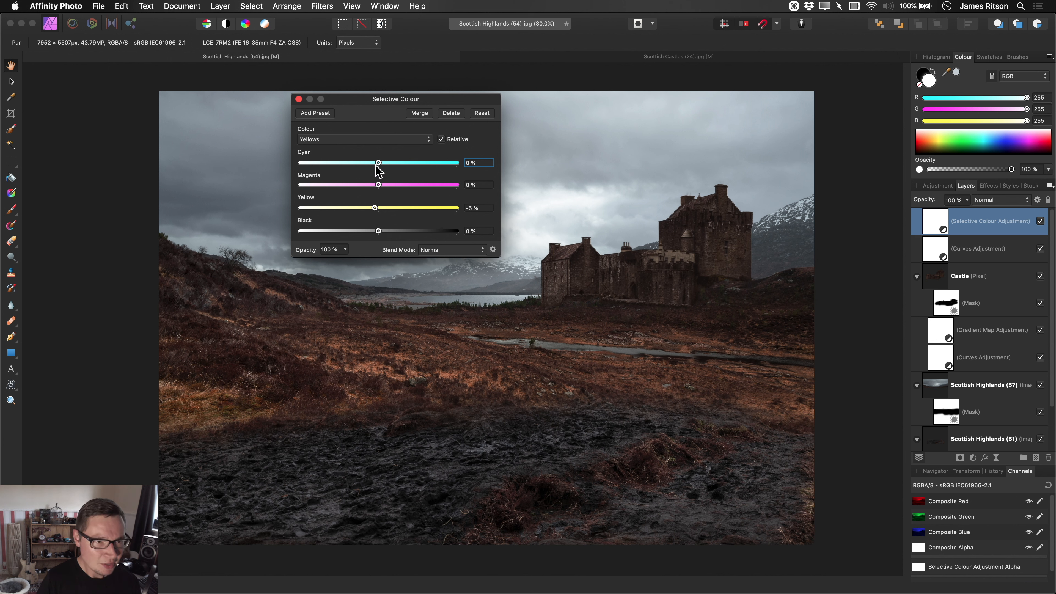
For the Blacks in Selective Colour, set Cyan to 4% and Yellow to -7%, and close the settings.
click(356, 139)
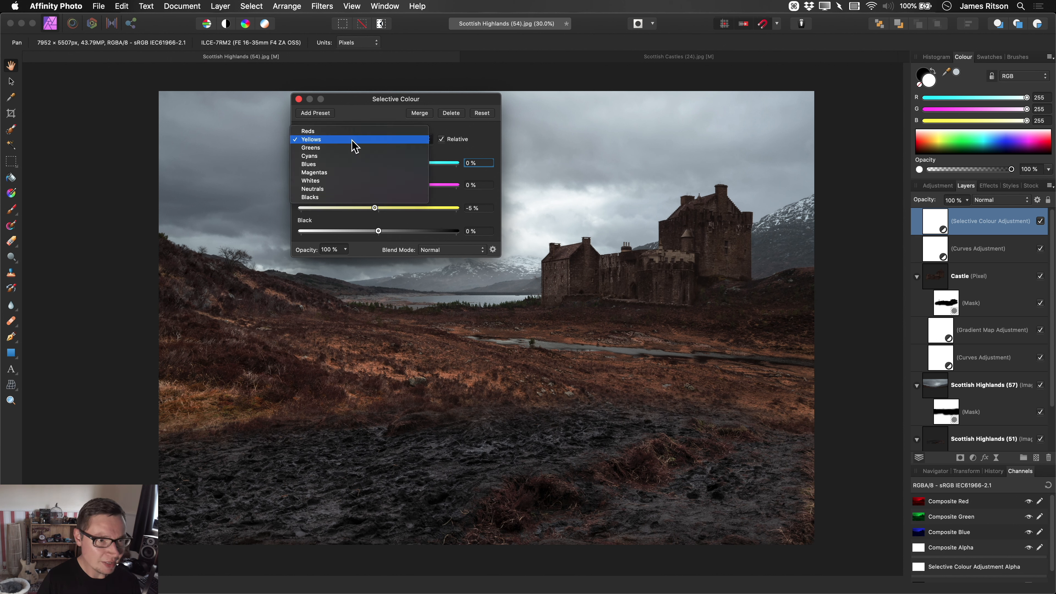
click(360, 198)
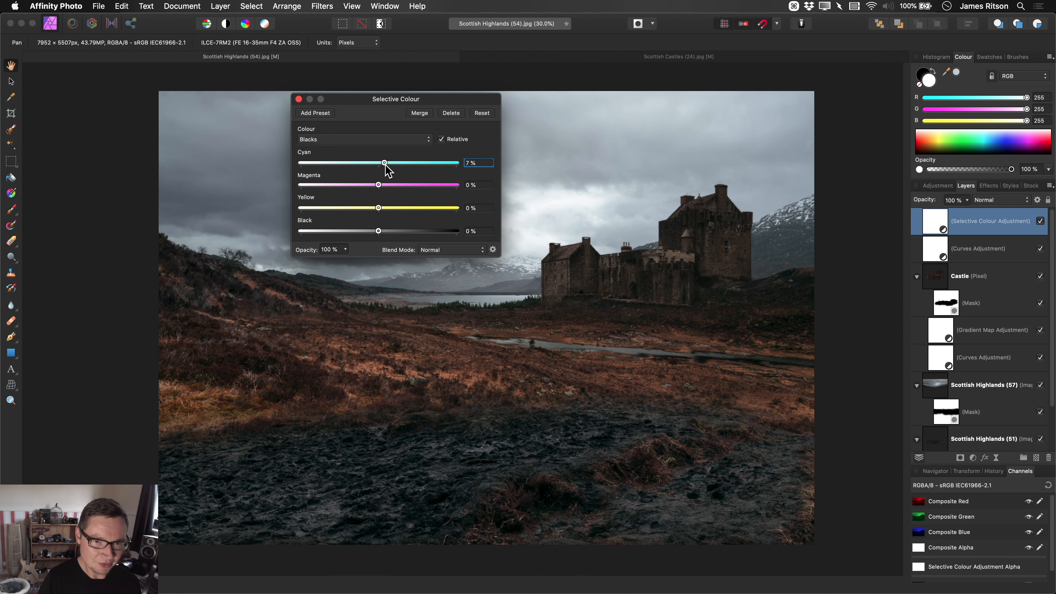
drag(378, 209, 372, 209)
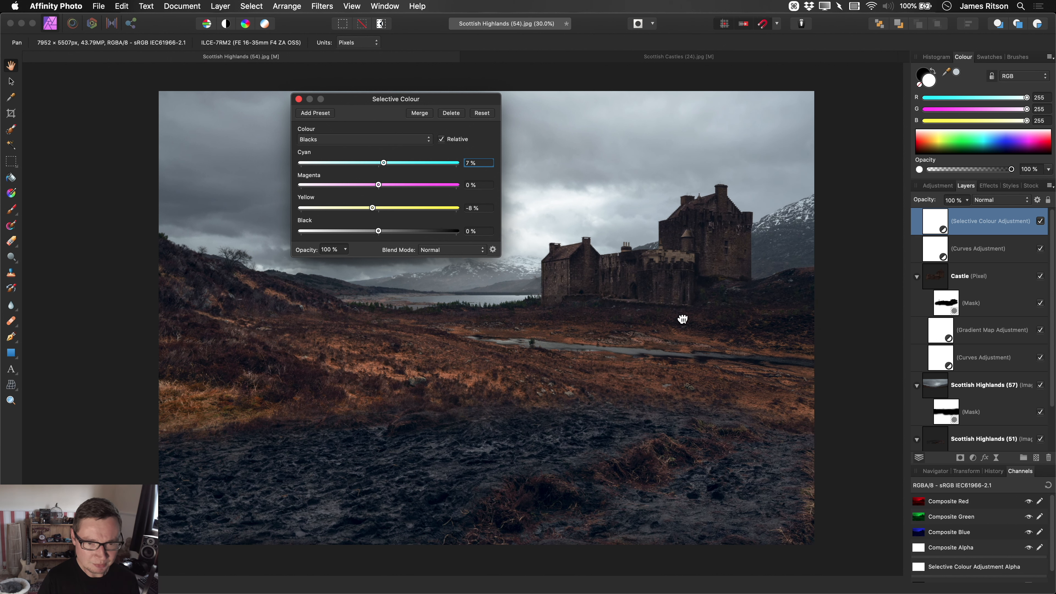
alt+scroll(682, 321, down, 3)
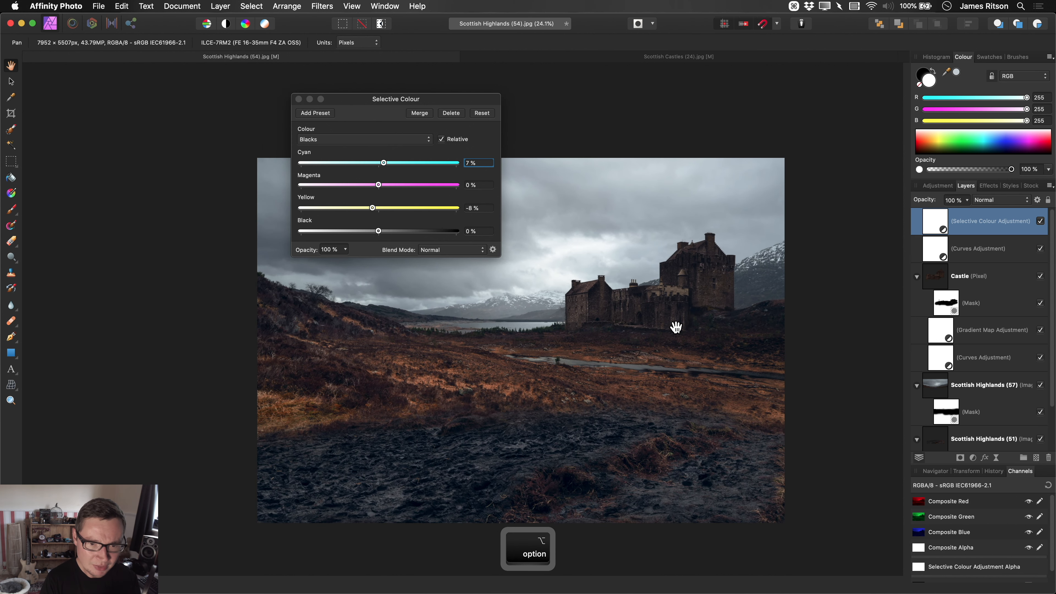
click(374, 208)
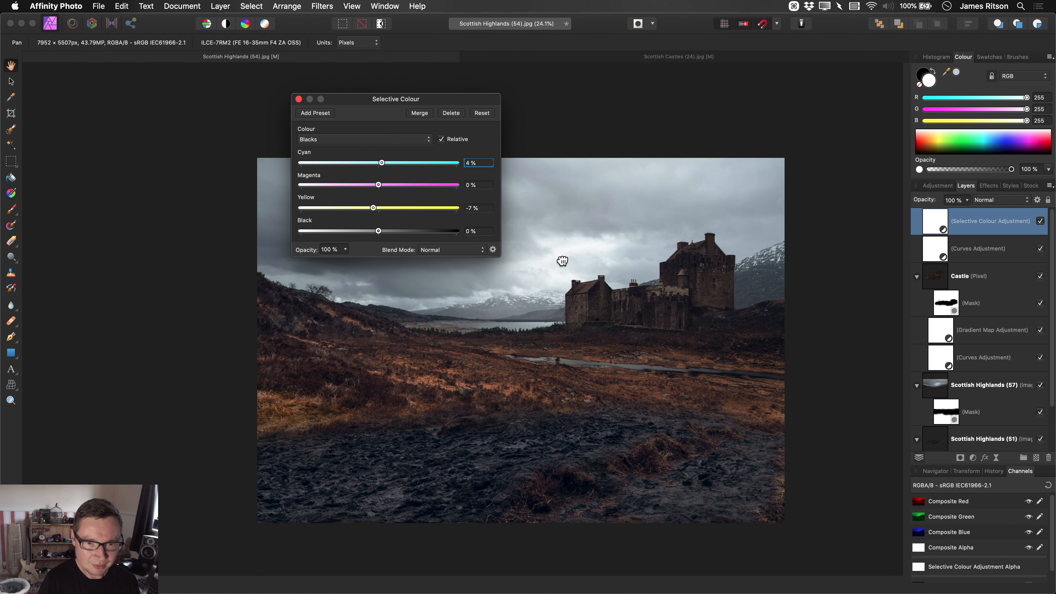
scroll(569, 259, up, 3)
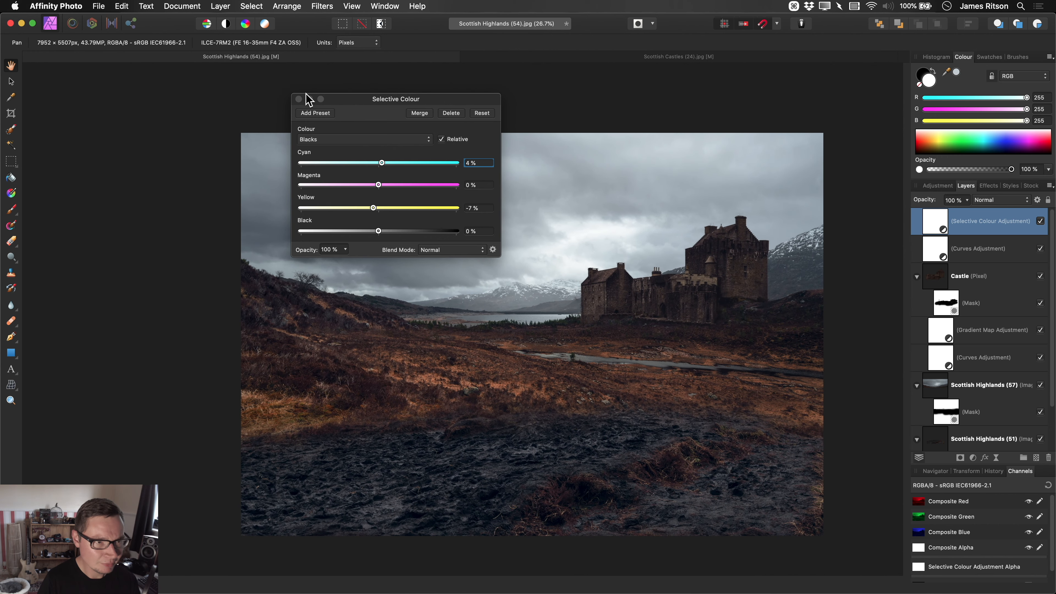
click(299, 99)
drag(554, 319, 545, 316)
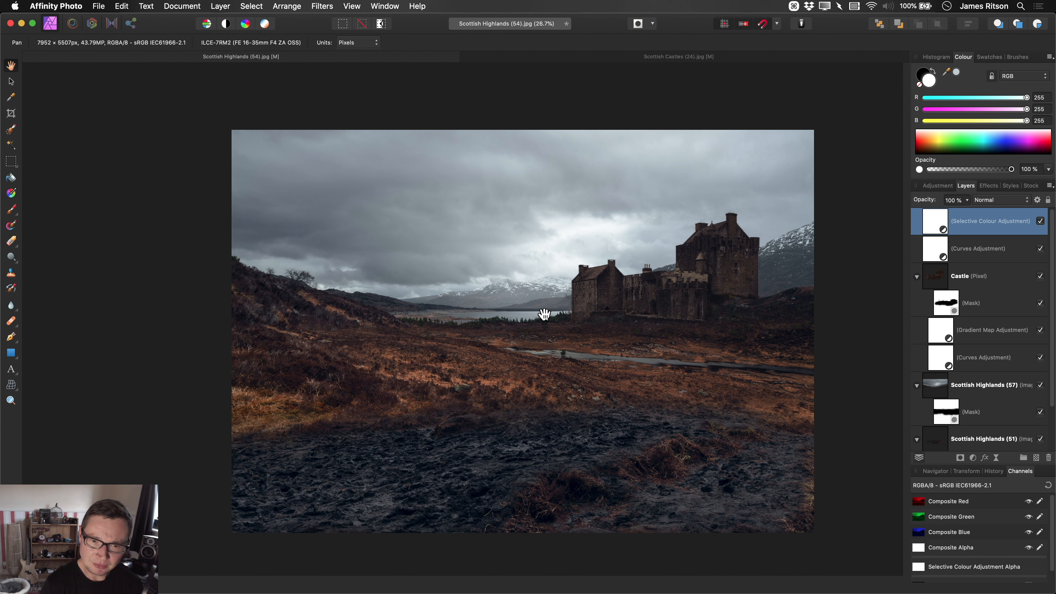
double_click(940, 227)
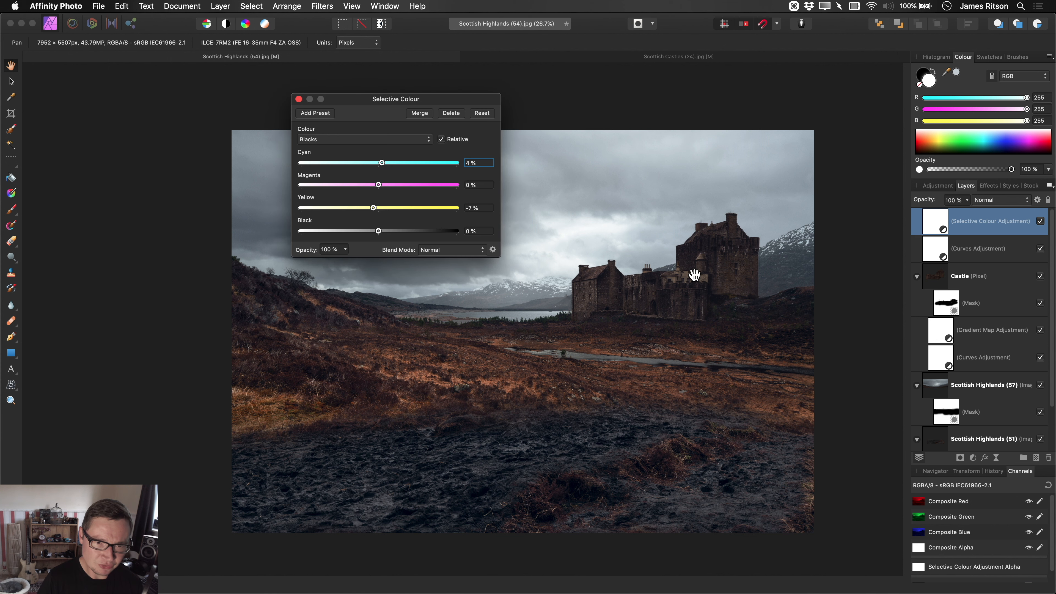
click(299, 99)
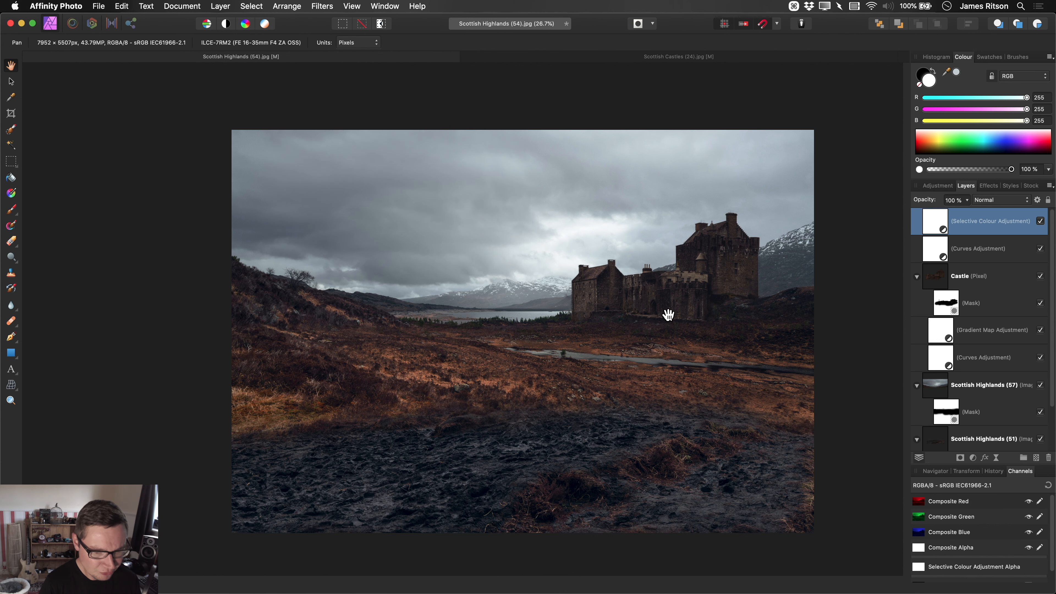
Try the Selective Colour adjustment at 50% opacity, compare the image with and without it, and restore its opacity to 100%.
key(5)
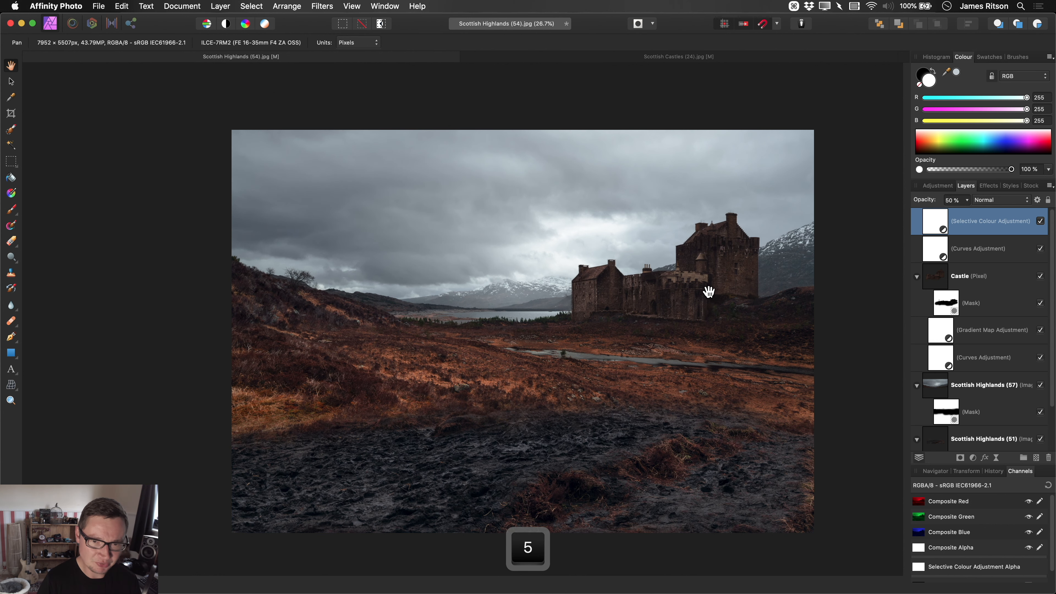
click(1040, 222)
scroll(669, 374, up, 1)
drag(614, 377, 641, 383)
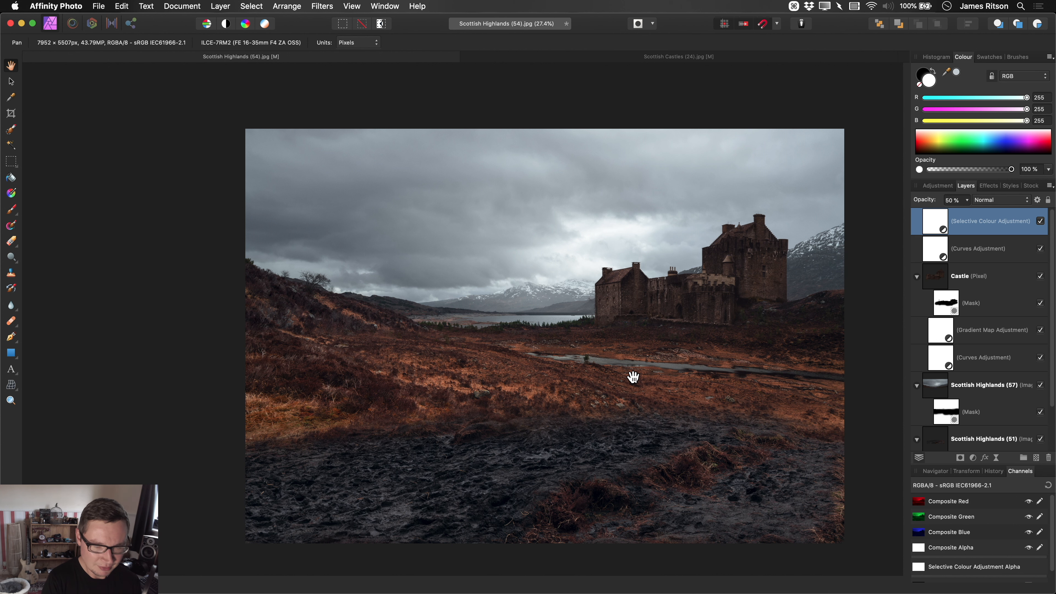
key(0)
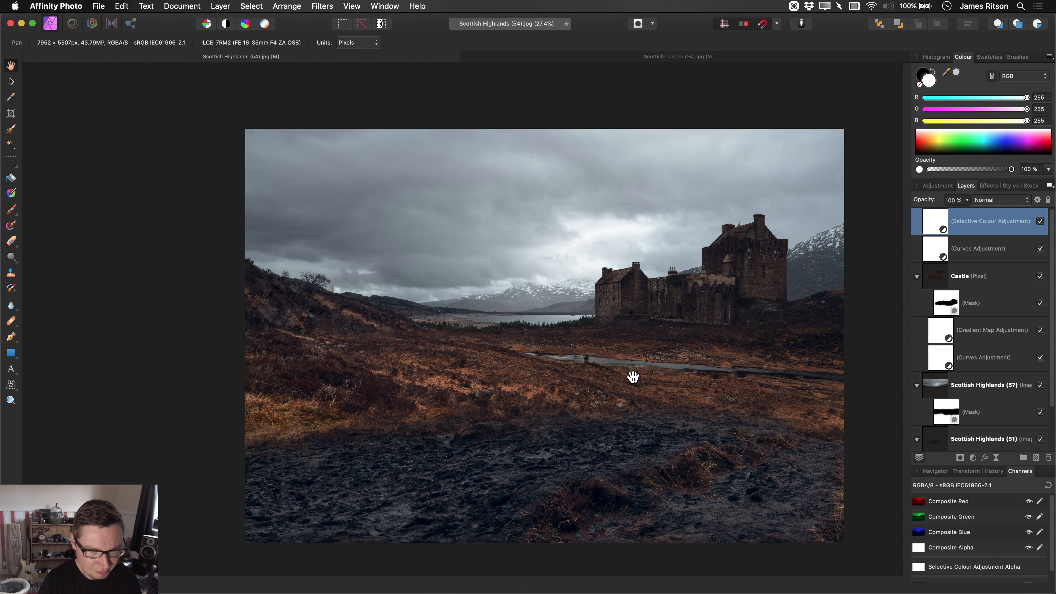
Set the Selective Colour adjustment's opacity to 60% and add a new pixel layer above it.
key(6)
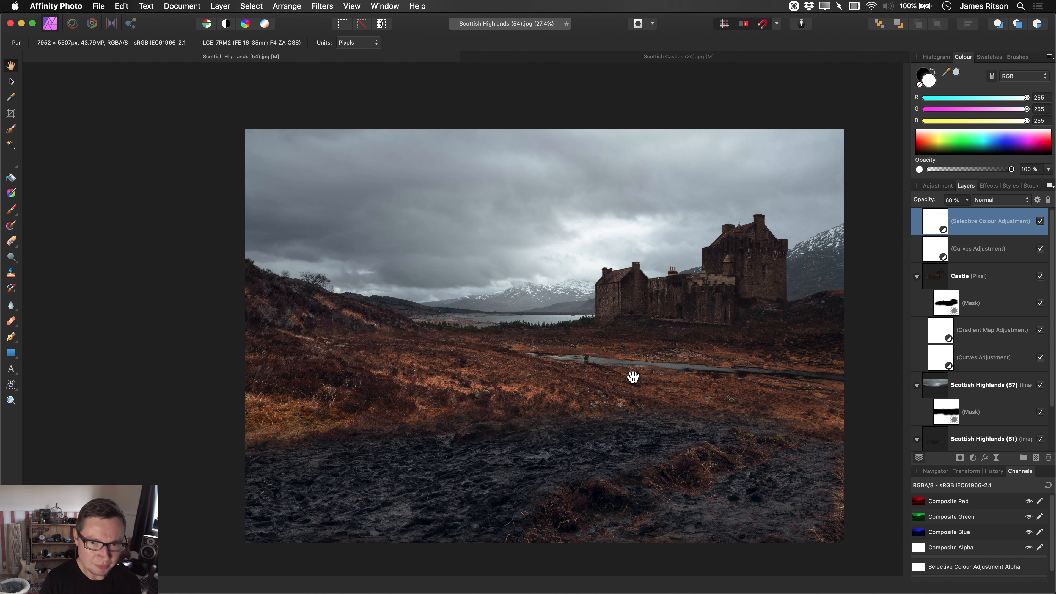
click(1037, 458)
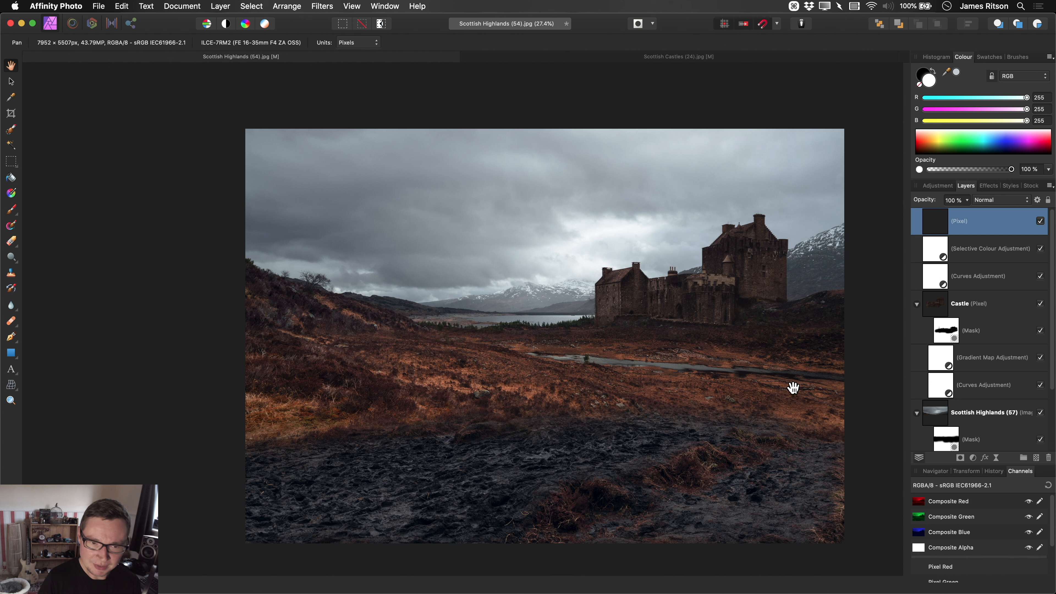
Choose the 256 px Tight Spacing - Medium Soft brush from the Masking set and enlarge it to about 1480 px.
key(b)
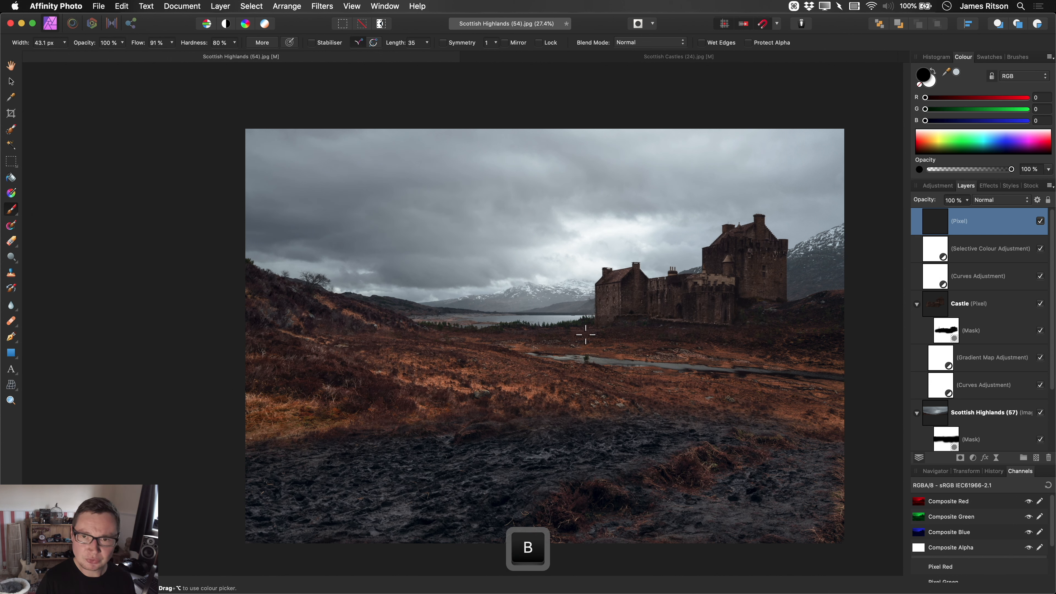
click(1018, 57)
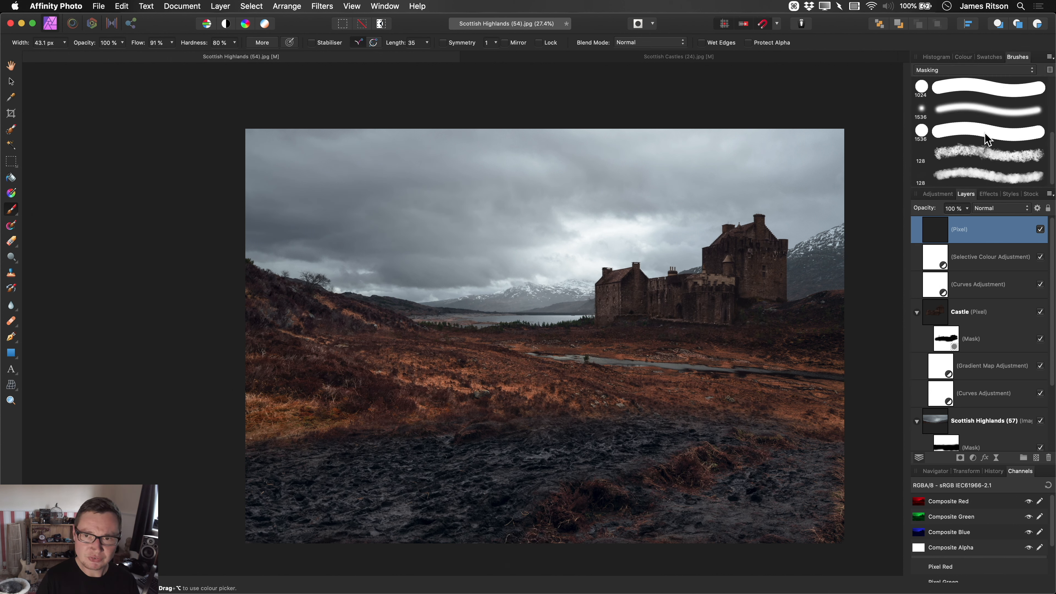
scroll(988, 139, up, 4)
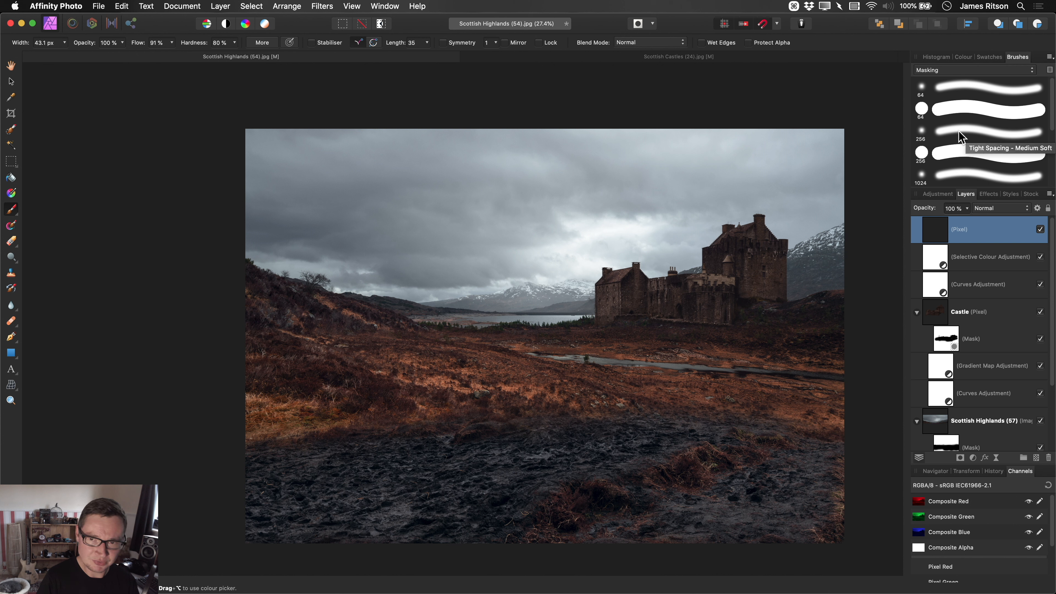
click(959, 136)
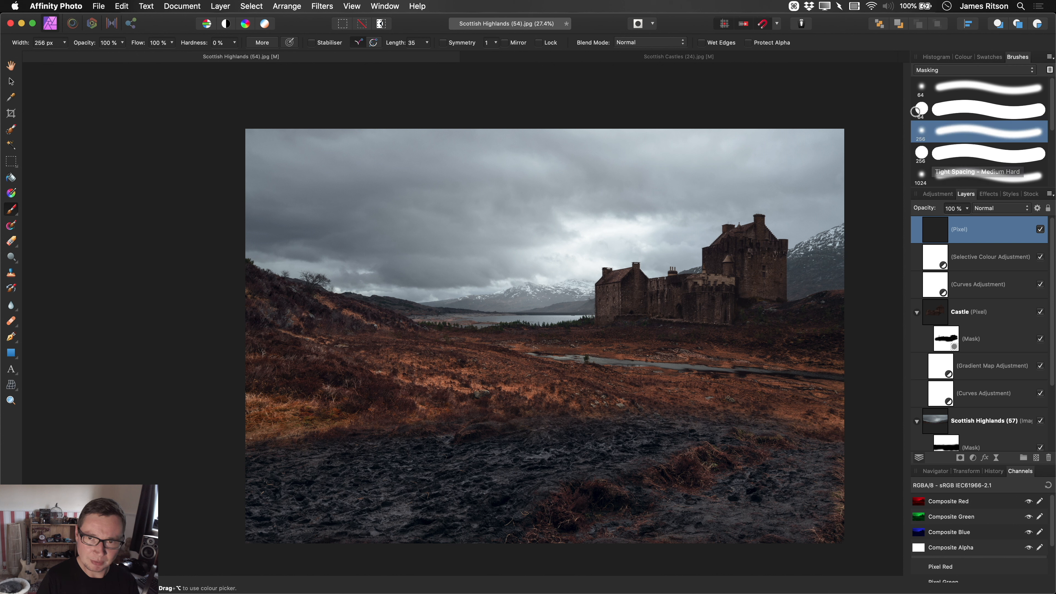
drag(524, 334, 590, 333)
drag(524, 334, 524, 330)
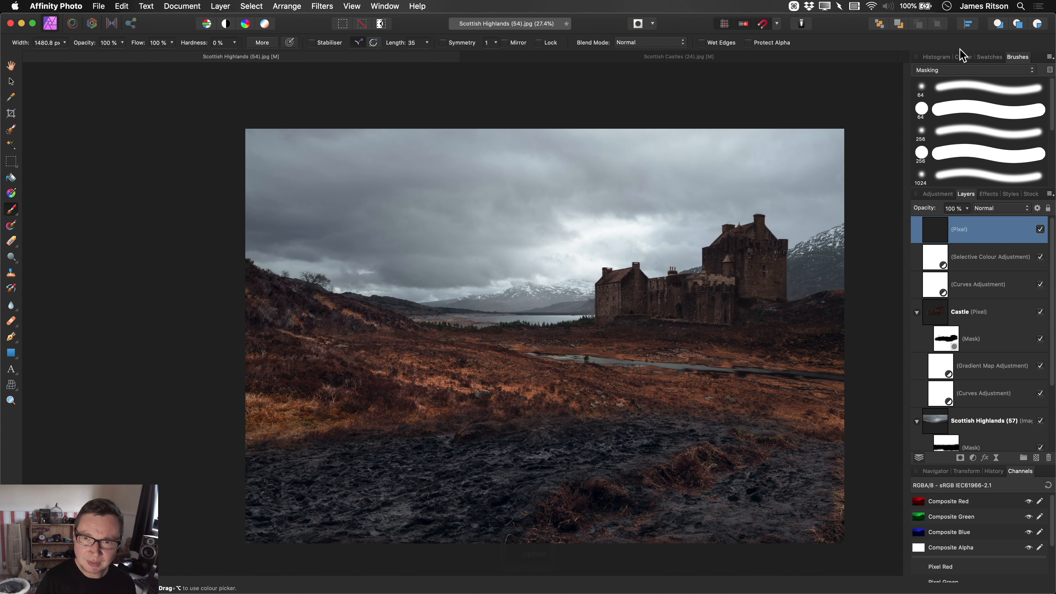
Switch the paint colour to white and set the new pixel layer to Overlay blending at 25% opacity.
click(964, 57)
key(x)
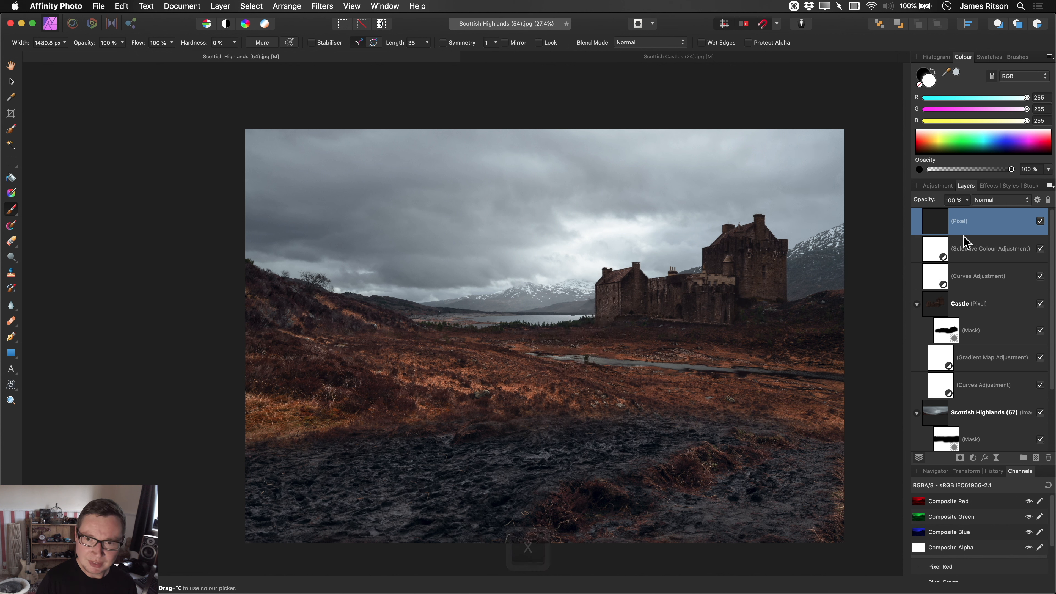
click(1000, 201)
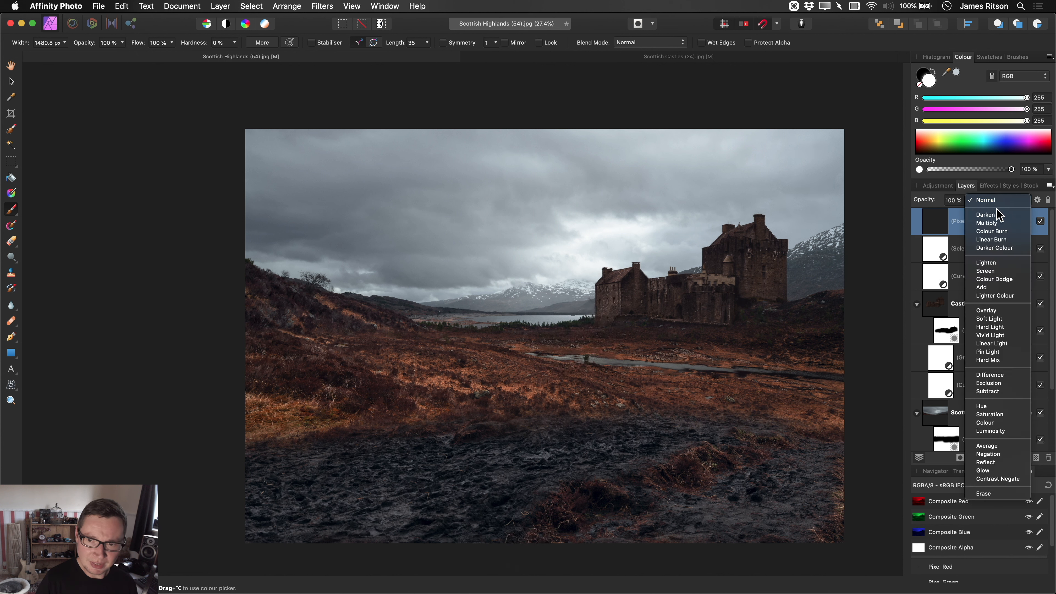
click(998, 311)
drag(966, 200, 897, 219)
Brush white over the moorland around the stream and castle, and black over the near hillside and dark foreground.
mouse_move(606, 370)
mouse_down()
mouse_move(767, 364)
mouse_move(806, 385)
mouse_move(568, 361)
mouse_move(635, 357)
mouse_move(481, 381)
mouse_move(542, 369)
mouse_move(732, 385)
mouse_move(783, 360)
mouse_move(723, 315)
mouse_move(618, 315)
mouse_move(725, 311)
mouse_move(757, 288)
mouse_move(752, 261)
mouse_move(730, 307)
mouse_move(664, 321)
mouse_move(635, 310)
mouse_move(671, 368)
mouse_move(799, 369)
mouse_move(421, 367)
mouse_move(535, 381)
mouse_move(638, 374)
mouse_up()
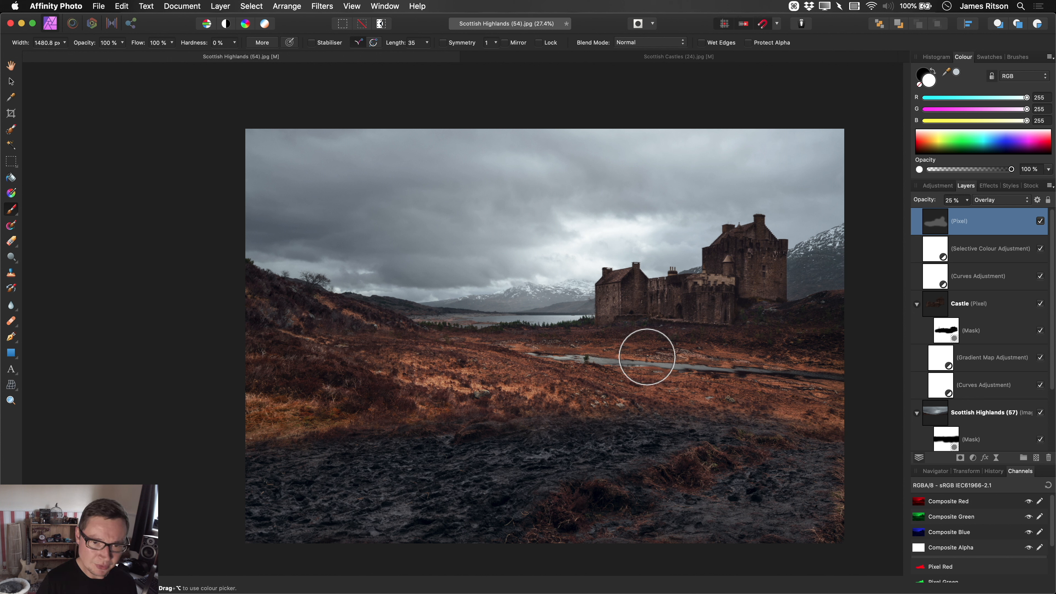
key(x)
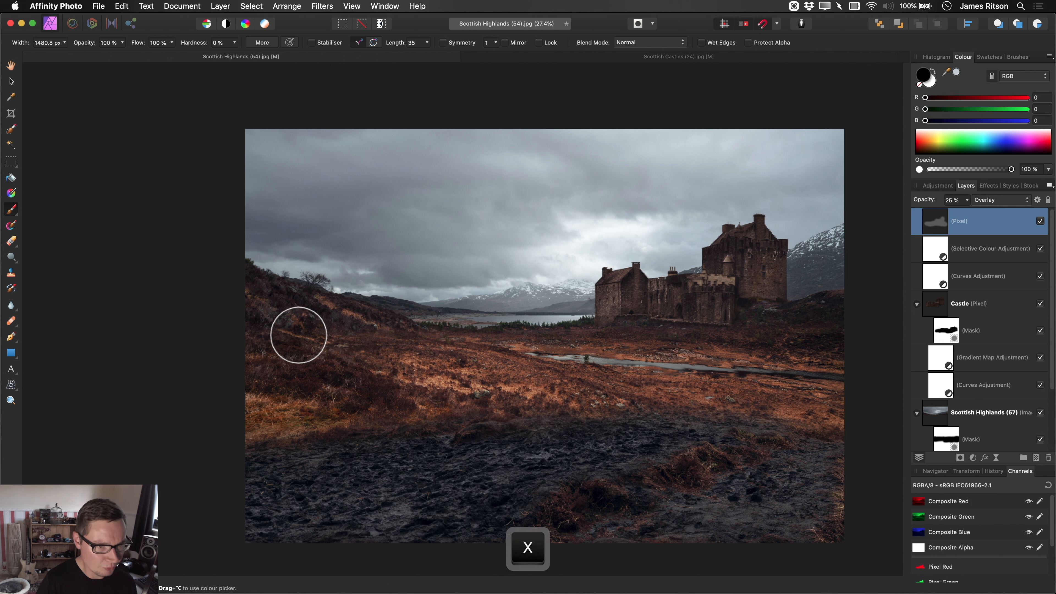
mouse_move(234, 339)
mouse_down()
mouse_move(296, 360)
mouse_move(299, 446)
mouse_move(285, 484)
mouse_move(362, 527)
mouse_move(387, 464)
mouse_move(538, 542)
mouse_move(840, 499)
mouse_move(774, 489)
mouse_move(663, 537)
mouse_move(370, 505)
mouse_up()
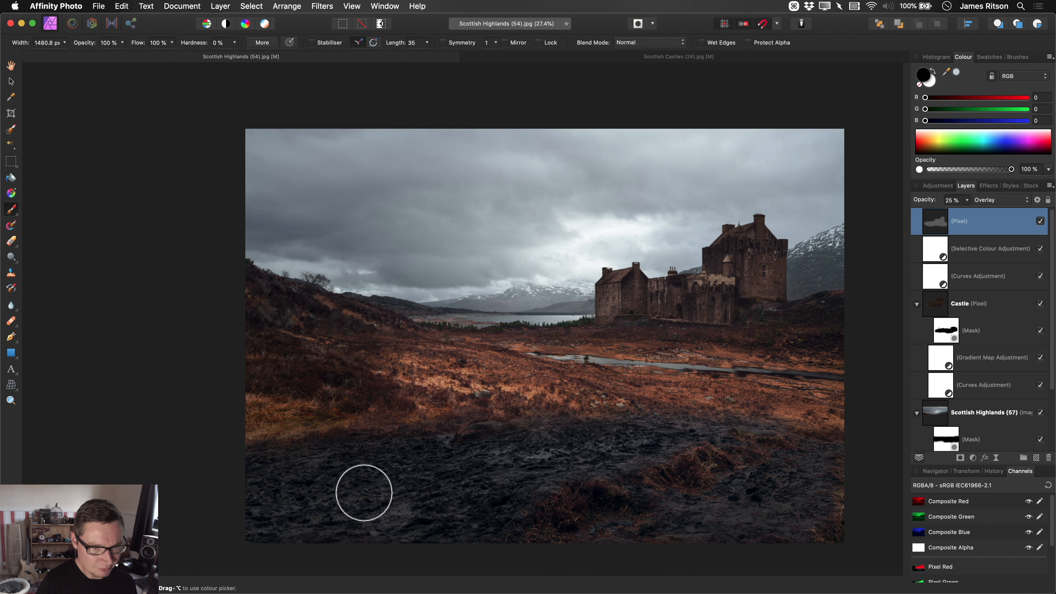
mouse_move(300, 404)
mouse_down()
mouse_move(432, 372)
mouse_move(267, 335)
mouse_move(281, 393)
mouse_move(253, 414)
mouse_up()
key(x)
key(h)
Compare the whole image with and without the painted Overlay layer.
scroll(500, 366, right, 2)
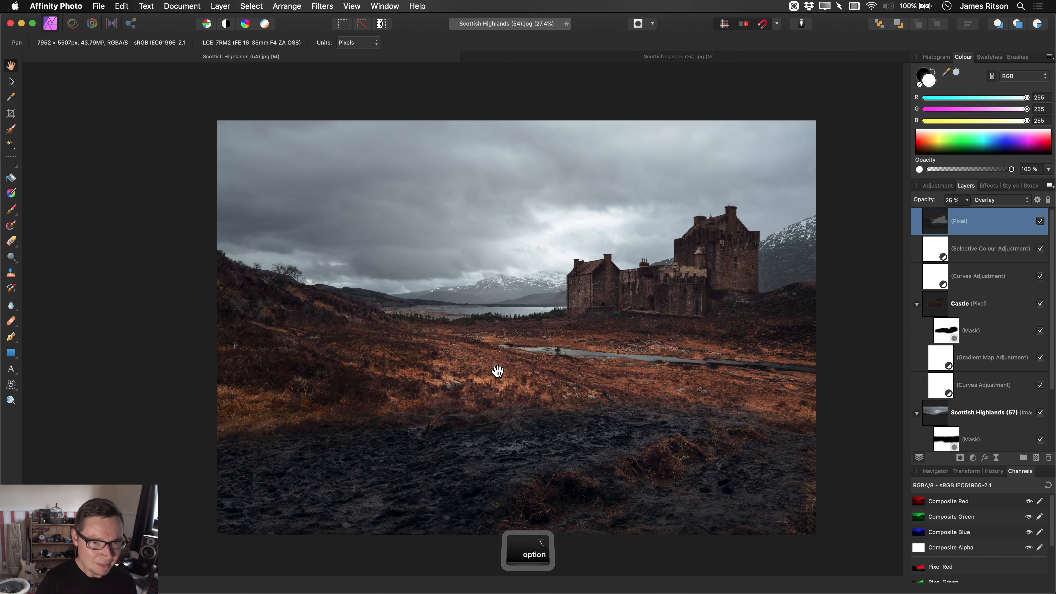
key(super+0)
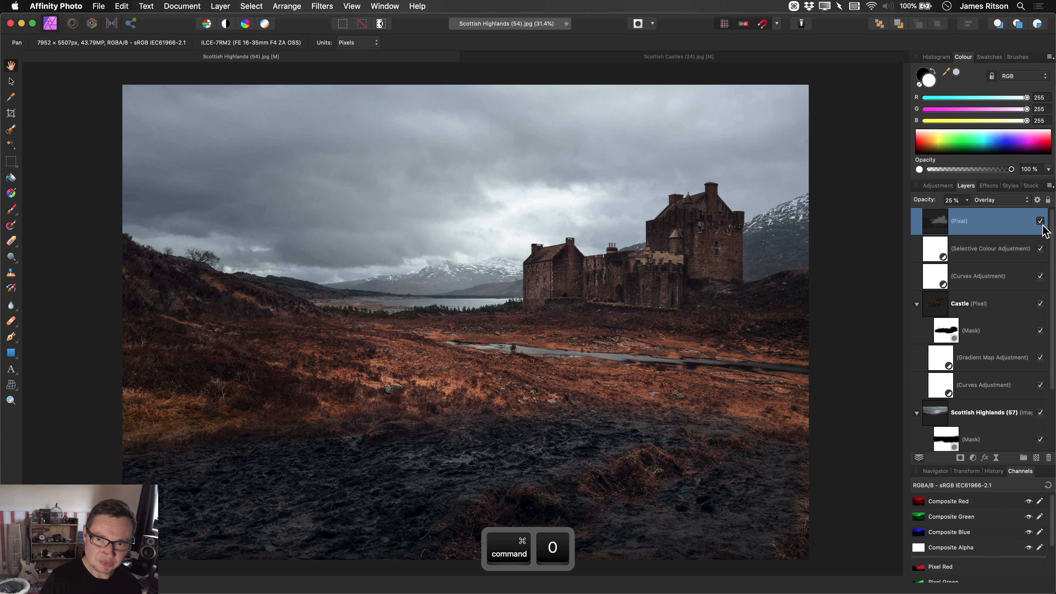
click(1041, 222)
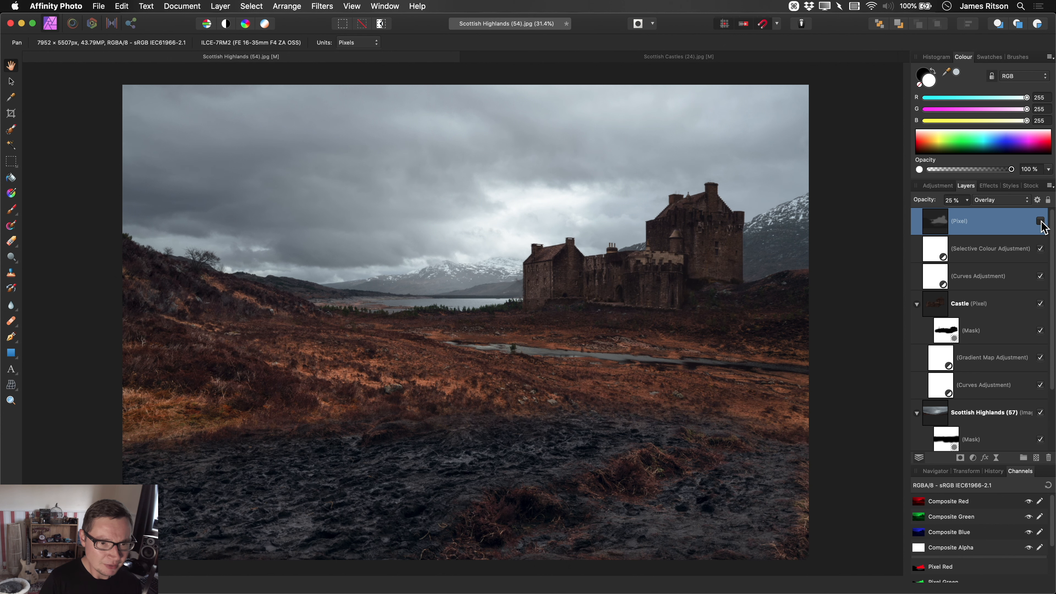
click(1041, 222)
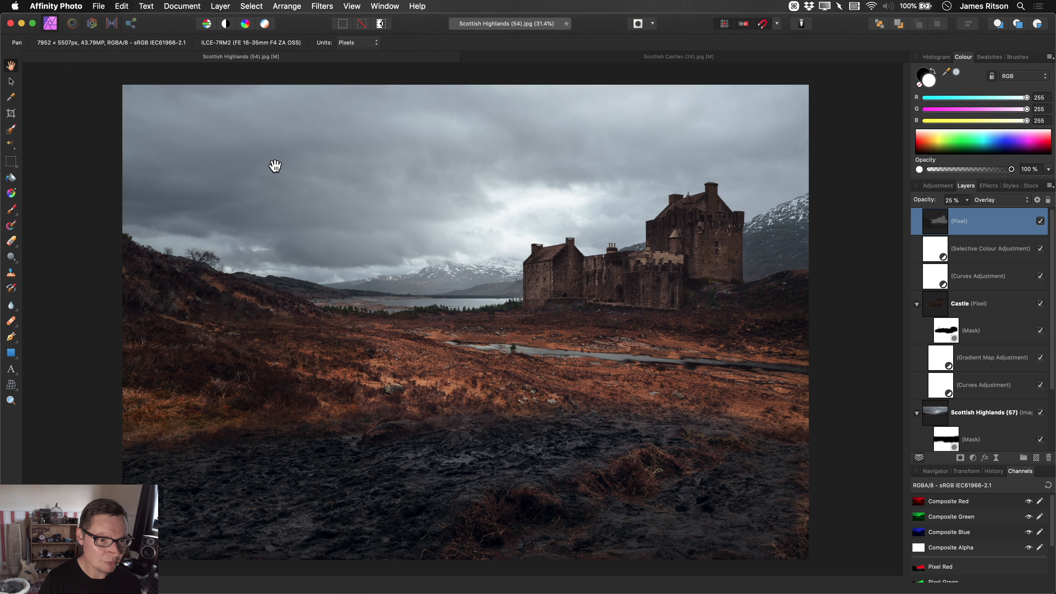
Add a Brightness / Contrast adjustment with Brightness 27% and Contrast 11%, and close its settings.
click(225, 6)
mouse_move(255, 123)
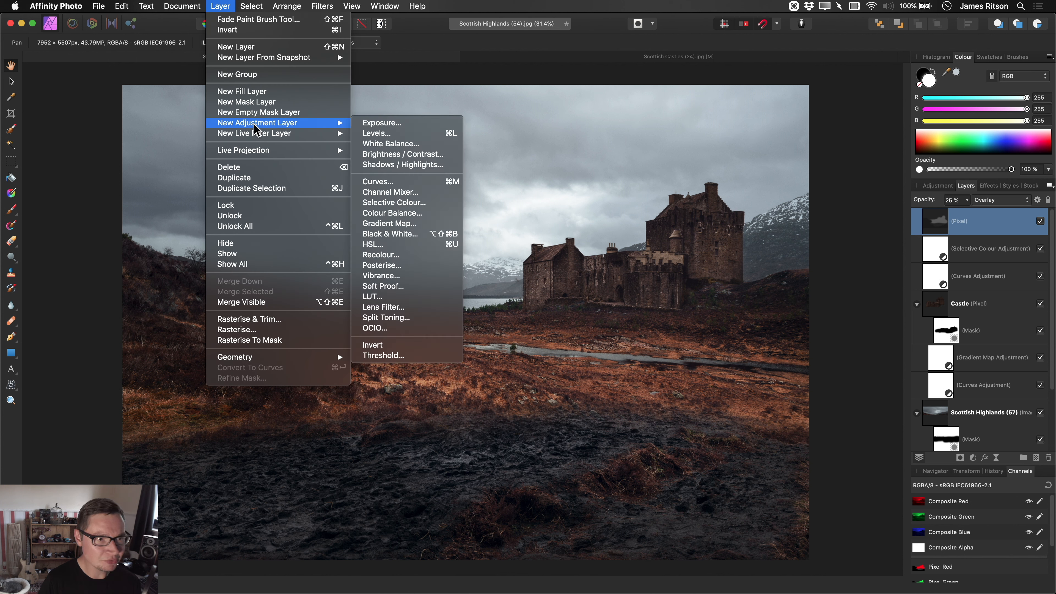
click(448, 157)
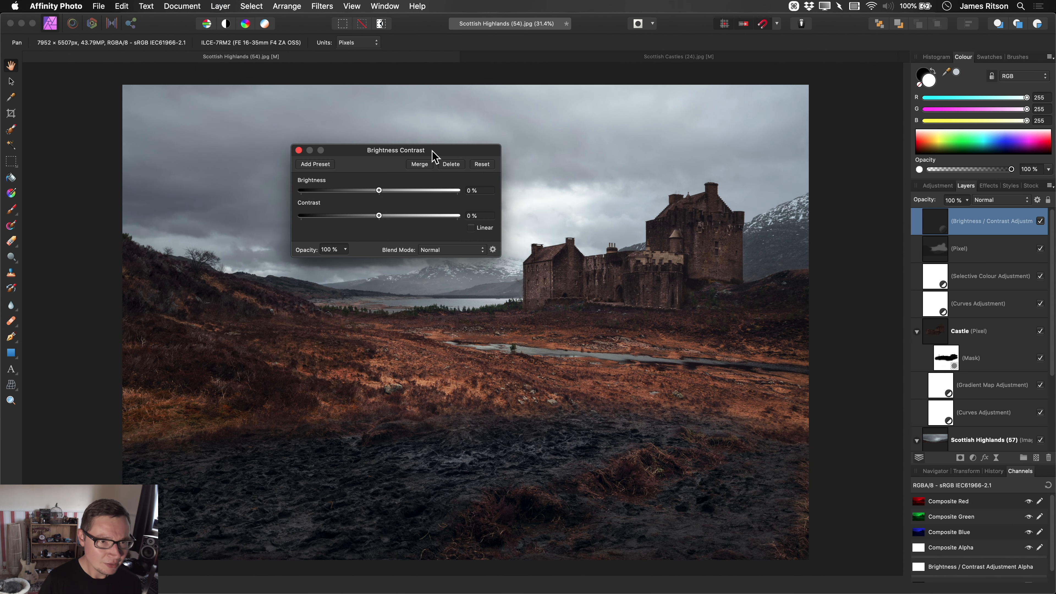
drag(409, 163, 433, 163)
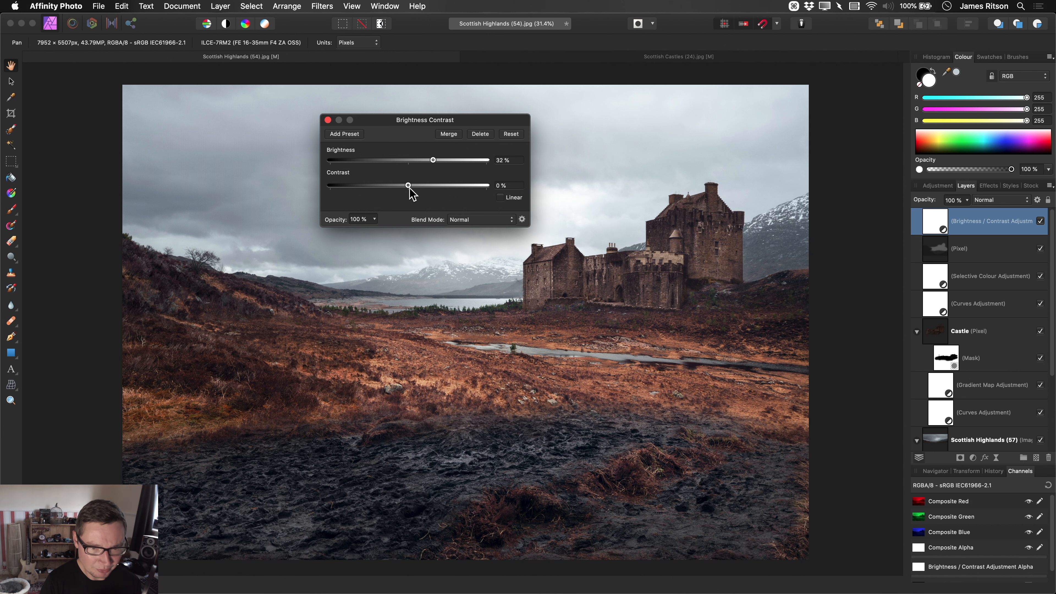
drag(407, 185, 415, 185)
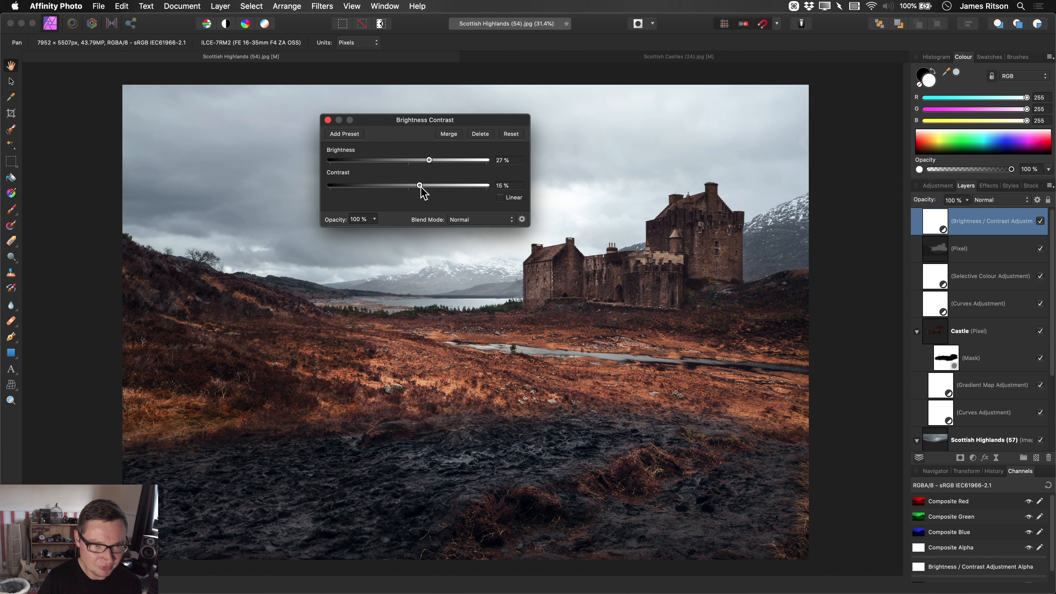
drag(419, 185, 416, 186)
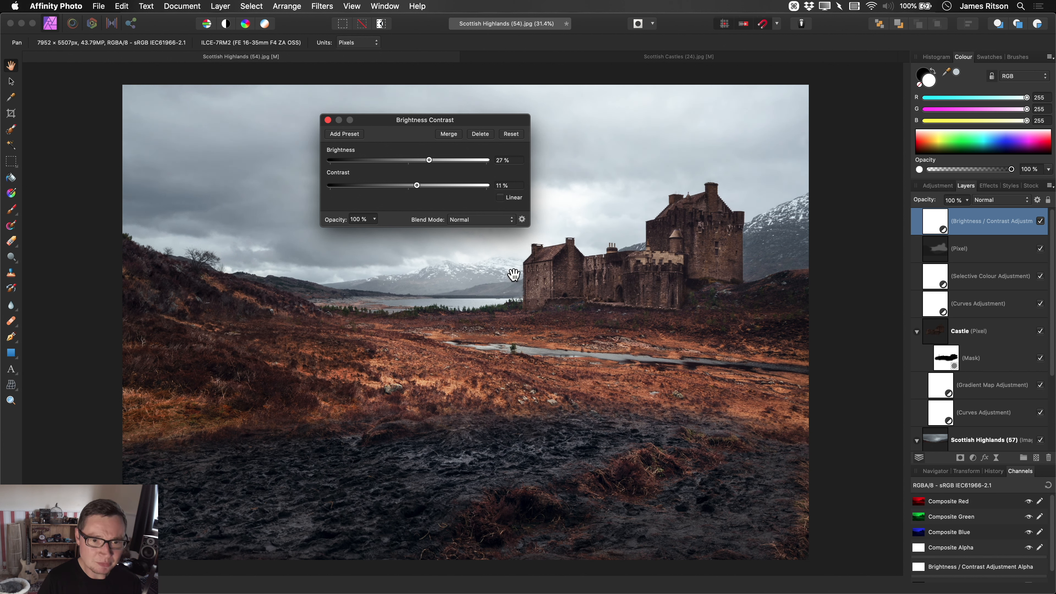
click(328, 120)
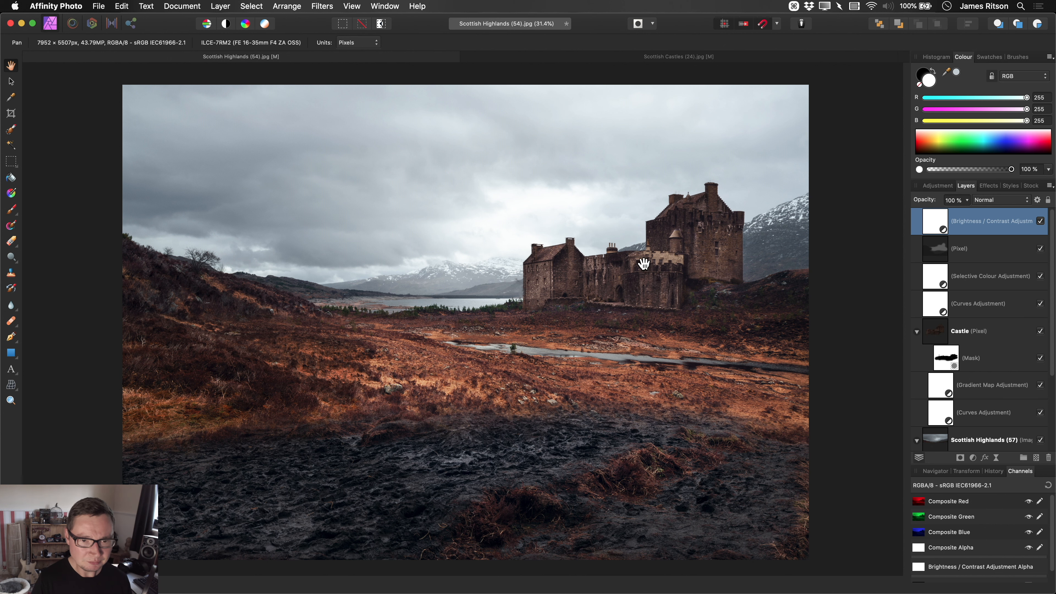
Add a White Balance adjustment inside the Castle layer, directly above its Gradient Map adjustment.
scroll(644, 274, right, 2)
scroll(644, 275, up, 1)
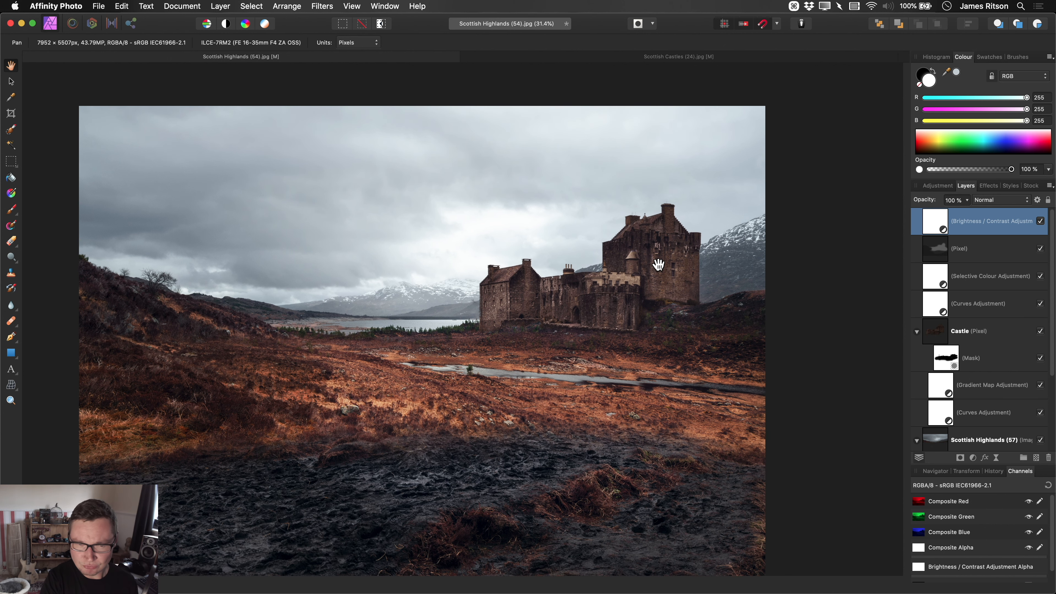
scroll(952, 354, down, 2)
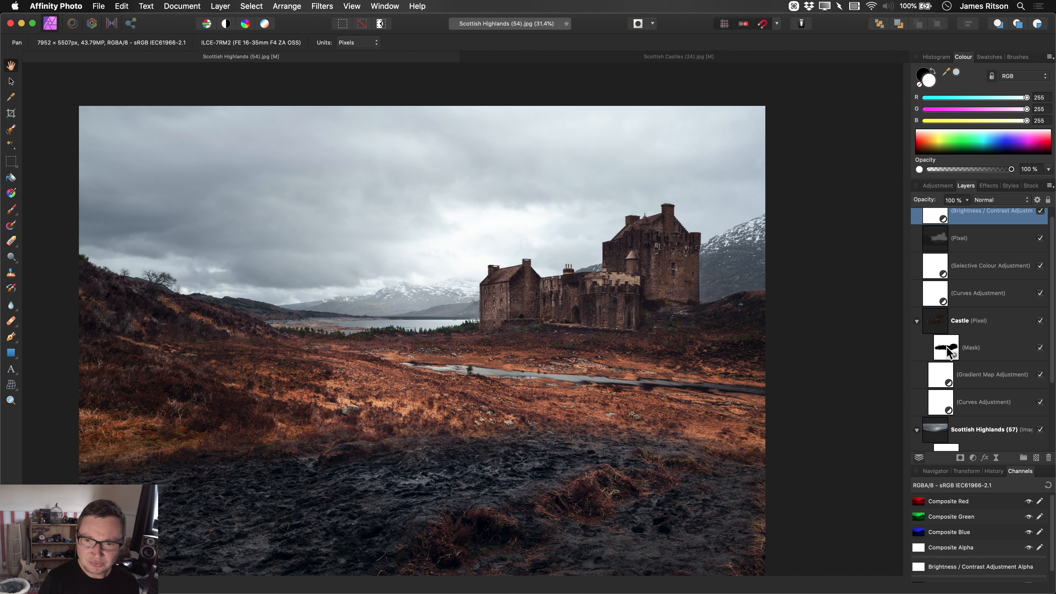
click(976, 349)
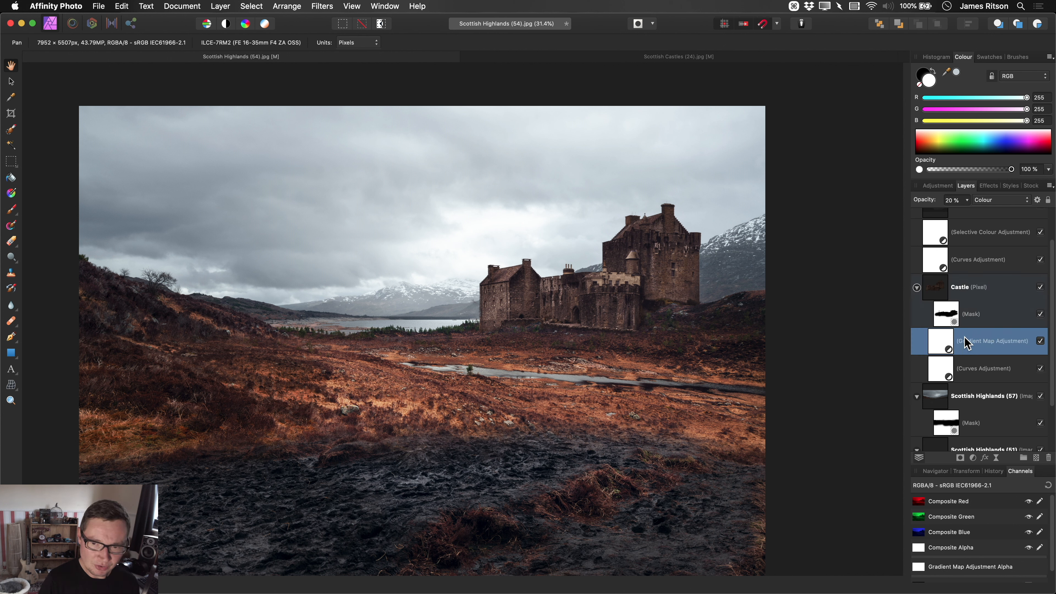
click(220, 6)
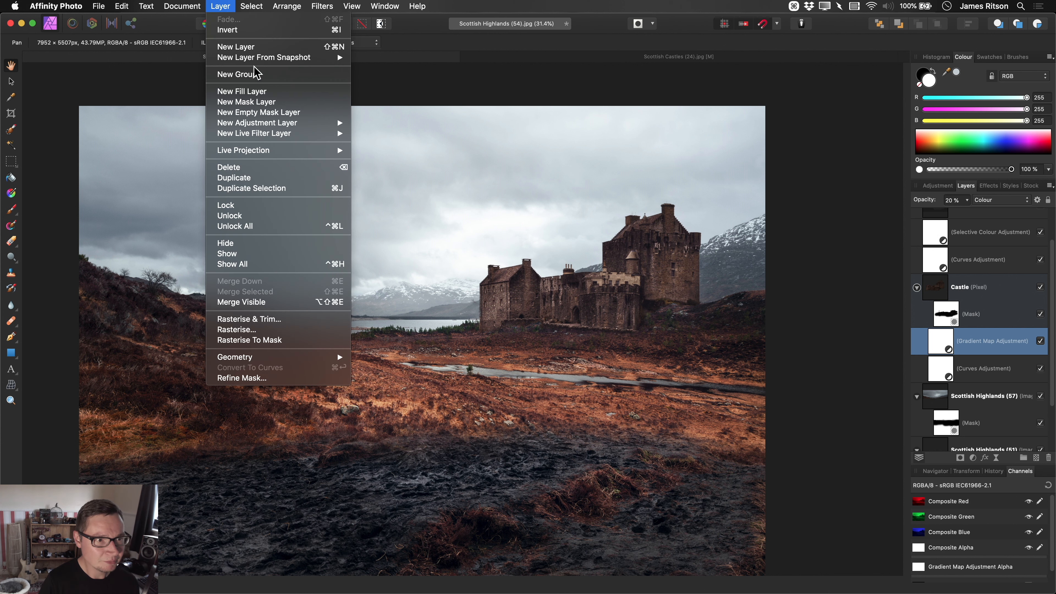
mouse_move(274, 125)
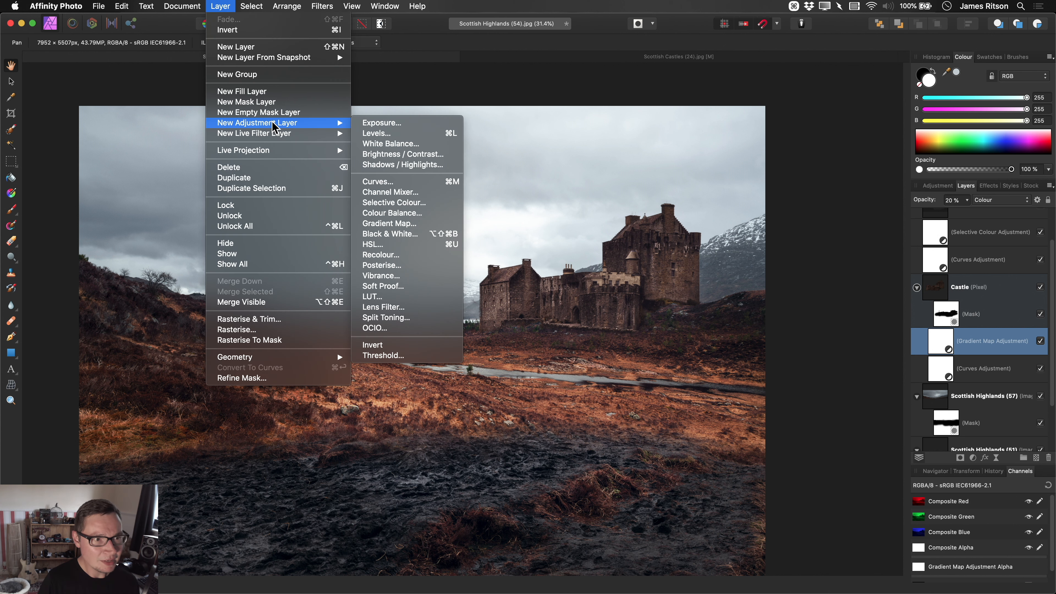
click(431, 145)
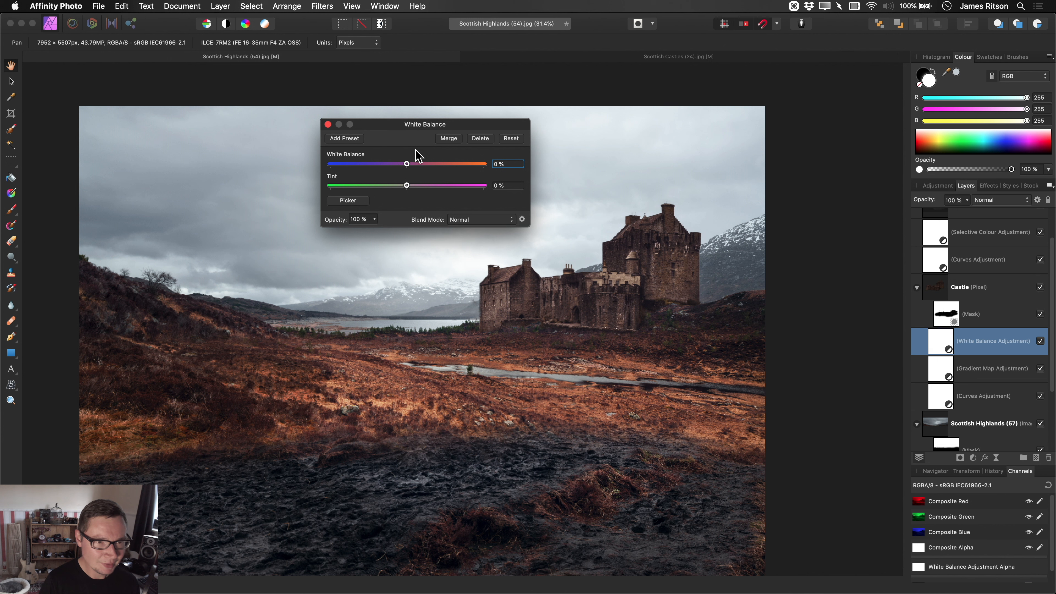
Set the castle's White Balance to -7% and Tint to -3%, and close the settings.
drag(422, 128, 395, 119)
mouse_move(378, 154)
mouse_down()
mouse_move(352, 160)
mouse_move(389, 158)
mouse_move(346, 159)
mouse_move(401, 159)
mouse_move(349, 159)
mouse_move(383, 160)
mouse_move(352, 163)
mouse_move(365, 163)
mouse_up()
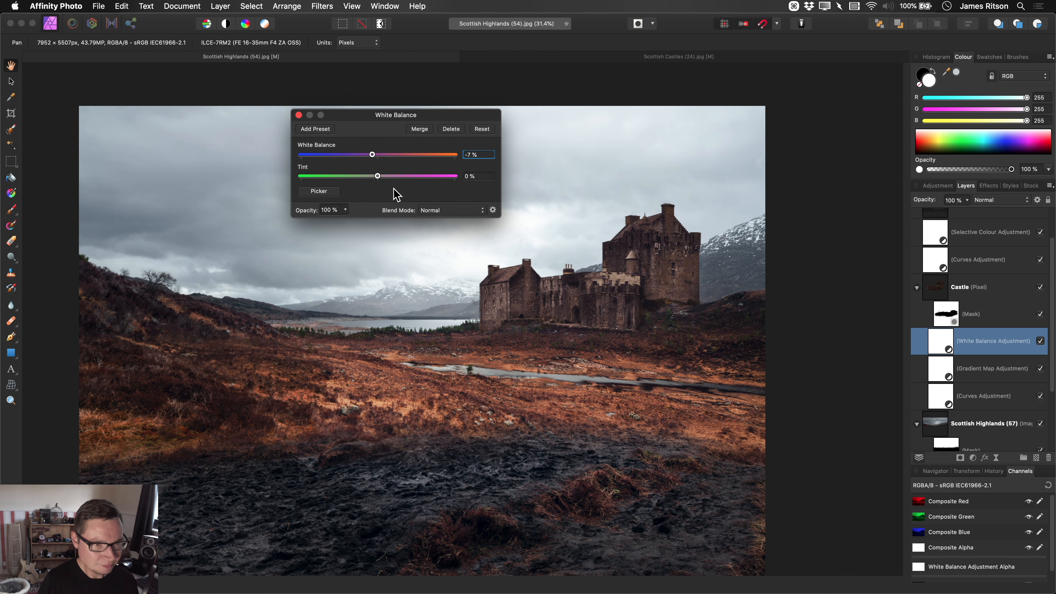
mouse_move(394, 179)
mouse_down()
mouse_move(370, 179)
mouse_move(378, 187)
mouse_up()
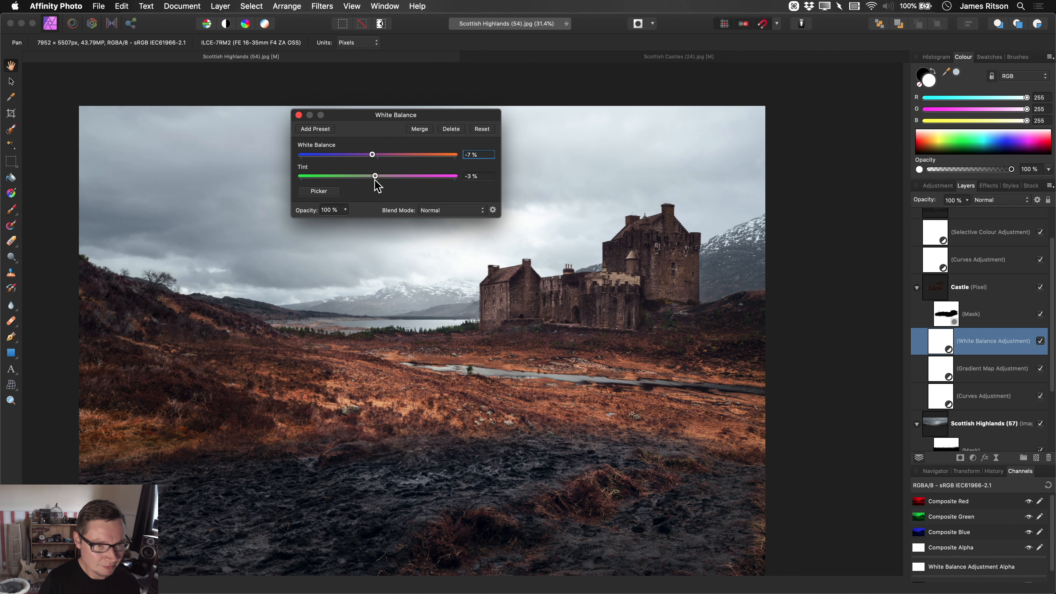
click(299, 114)
Compare the castle close up with and without its White Balance adjustment, and review the whole composite.
scroll(587, 317, up, 5)
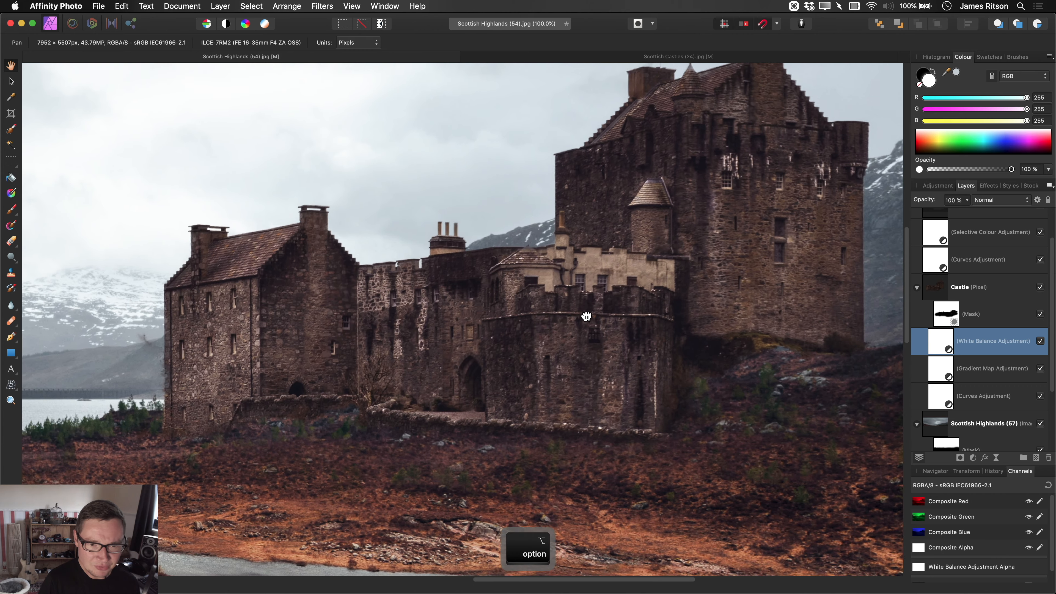
click(1041, 341)
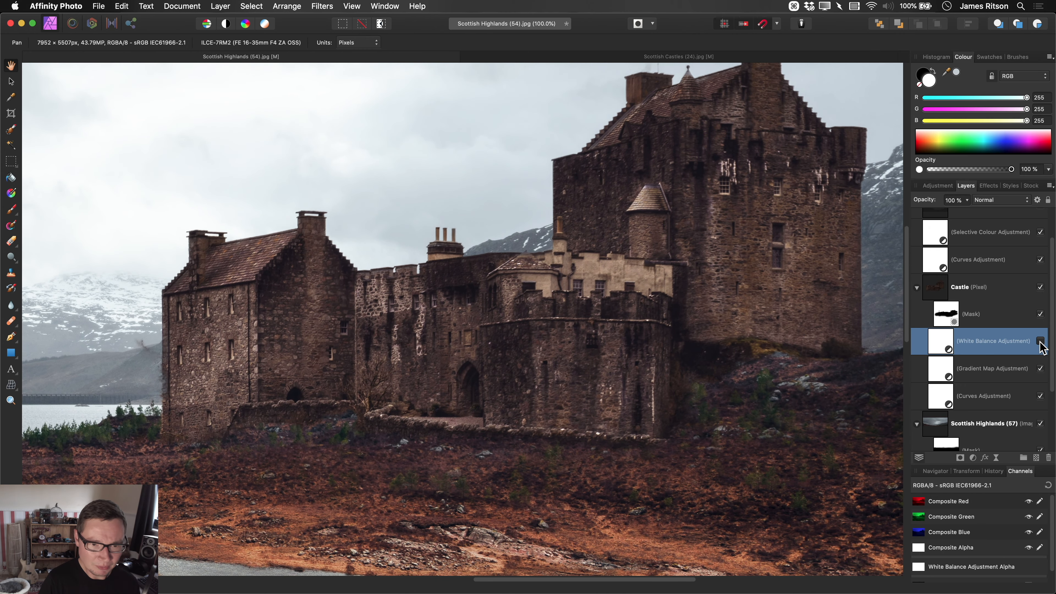
drag(672, 299, 670, 338)
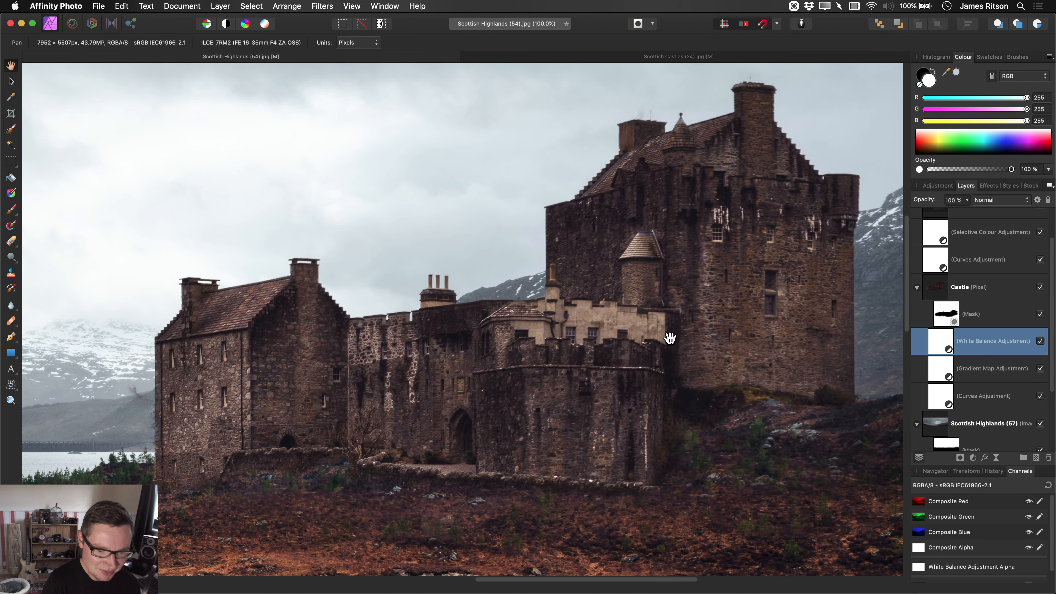
key(super+0)
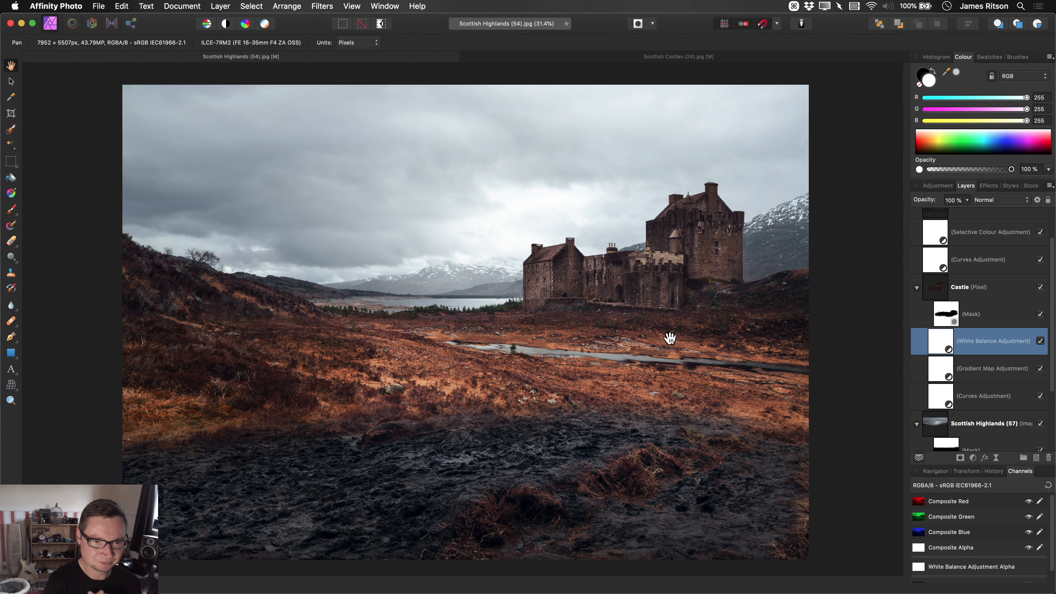
scroll(994, 329, up, 3)
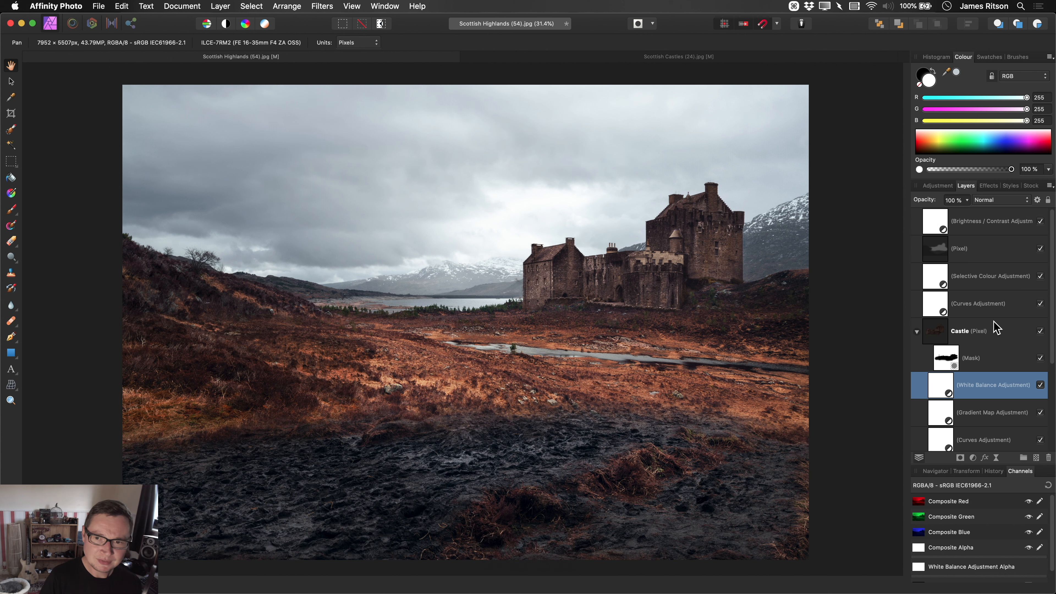
Place Dust Clouds (4).jpg from the Quick Compositing folder above the Brightness / Contrast adjustment and set its blend mode to Screen.
click(1002, 229)
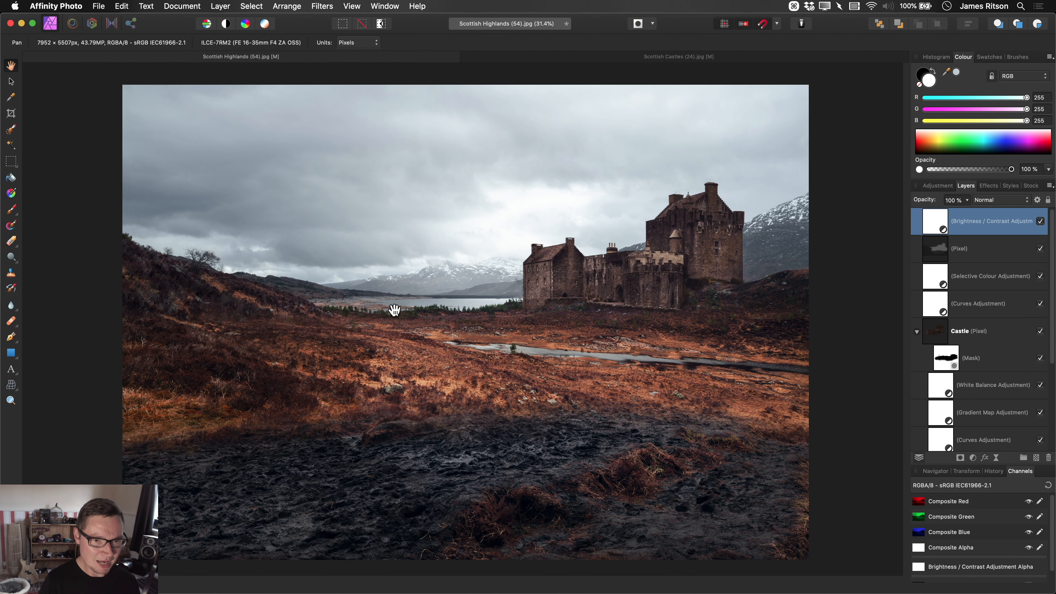
key(super+Tab)
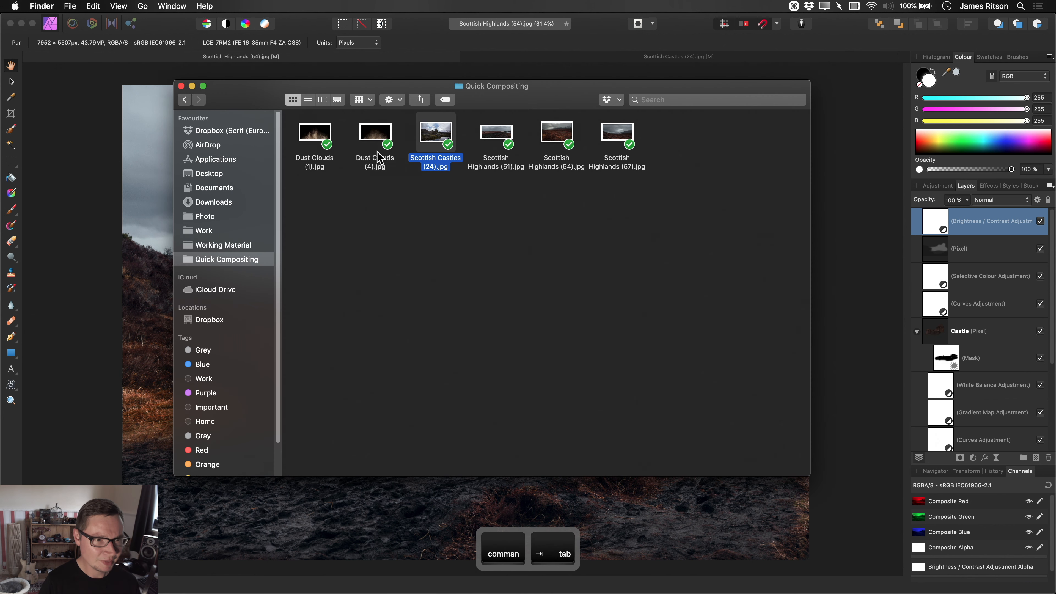
click(376, 158)
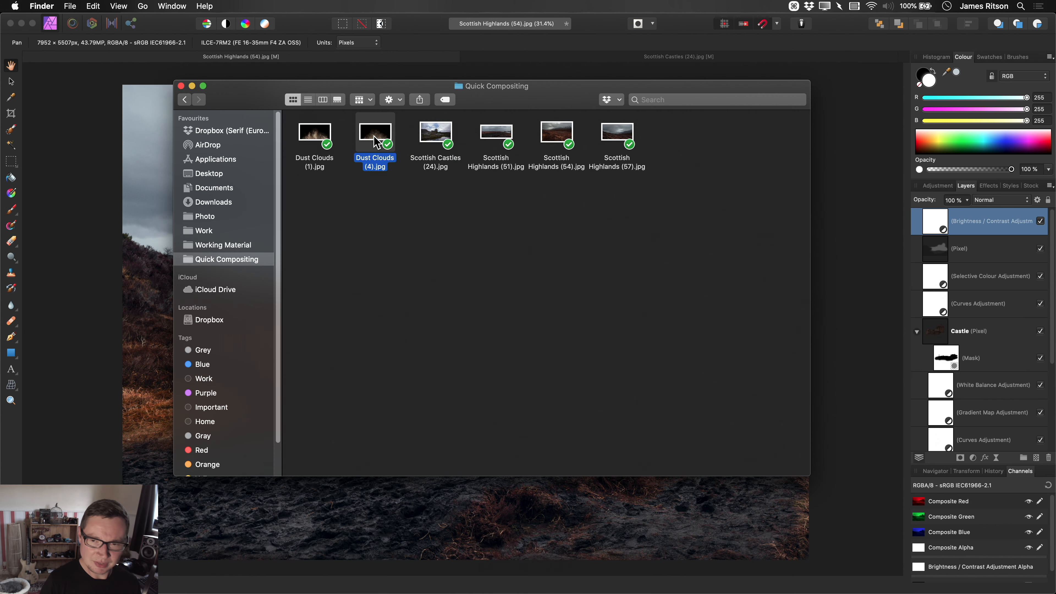
drag(376, 142, 474, 335)
key(super+Tab)
drag(482, 347, 533, 362)
scroll(507, 346, down, 3)
key(v)
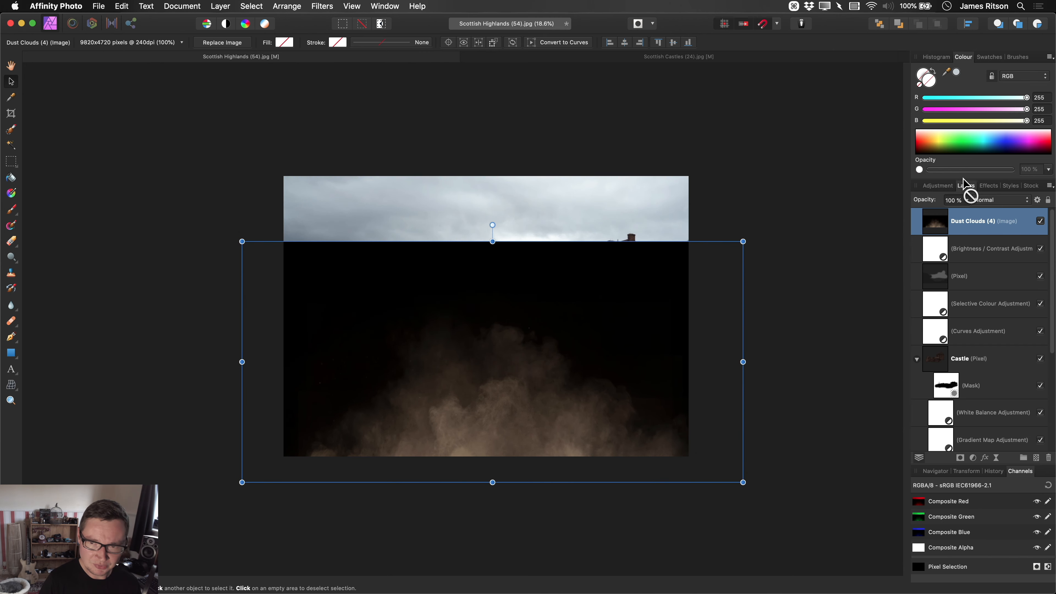
click(1001, 200)
click(986, 271)
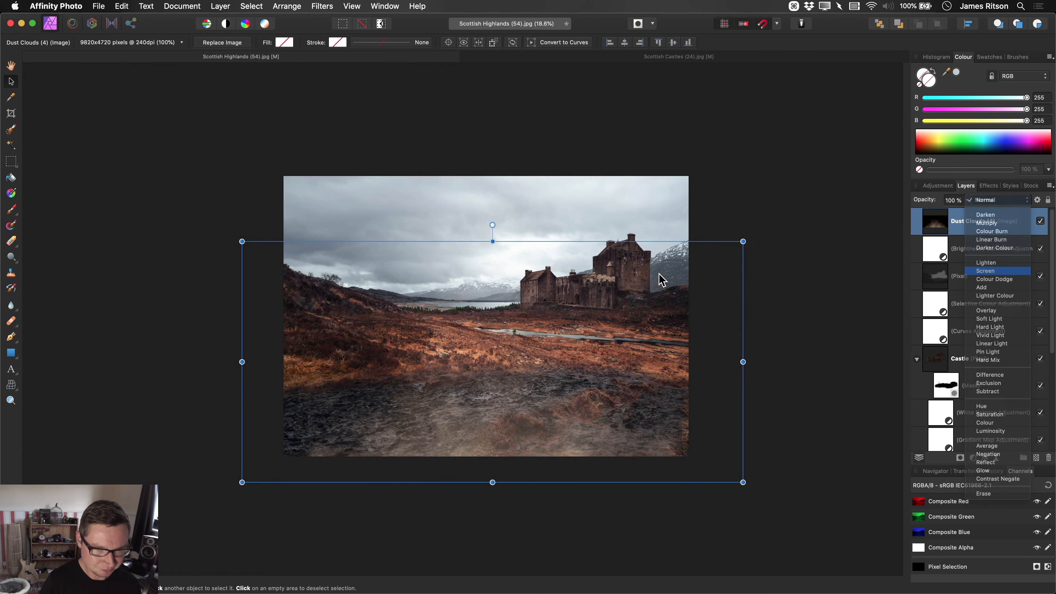
Stretch the Dust Clouds (4) image horizontally to about twice its width and set its opacity to 40%.
scroll(599, 302, down, 3)
scroll(589, 311, down, 4)
scroll(584, 318, right, 2)
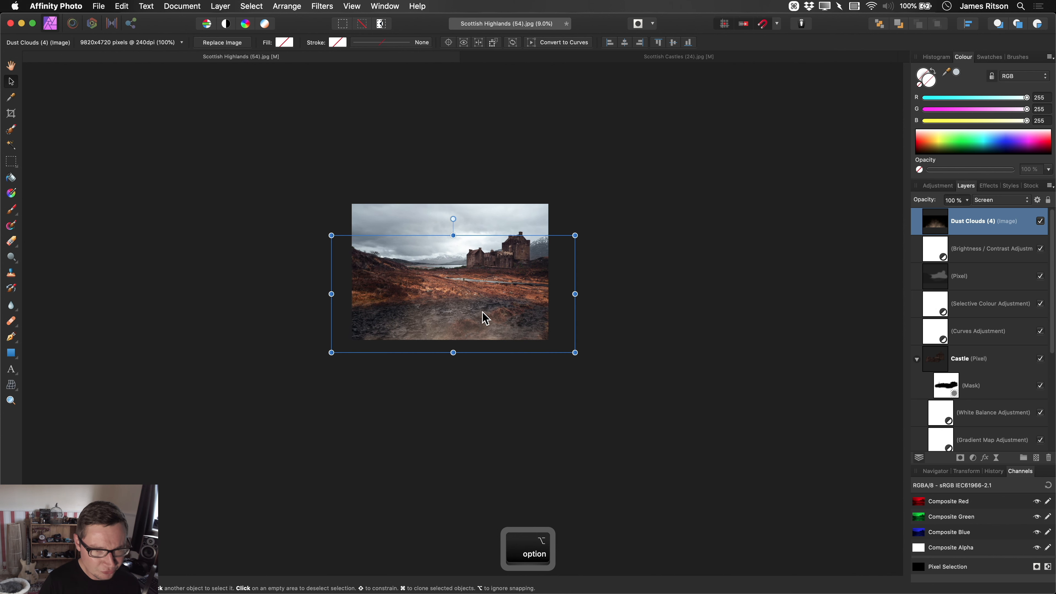
scroll(566, 307, up, 3)
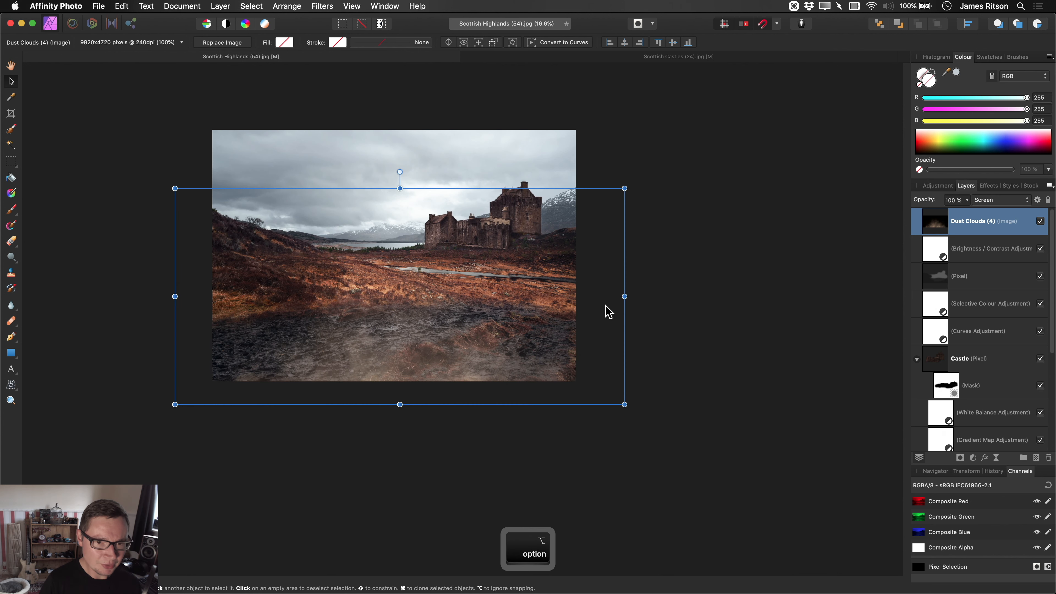
scroll(617, 303, down, 3)
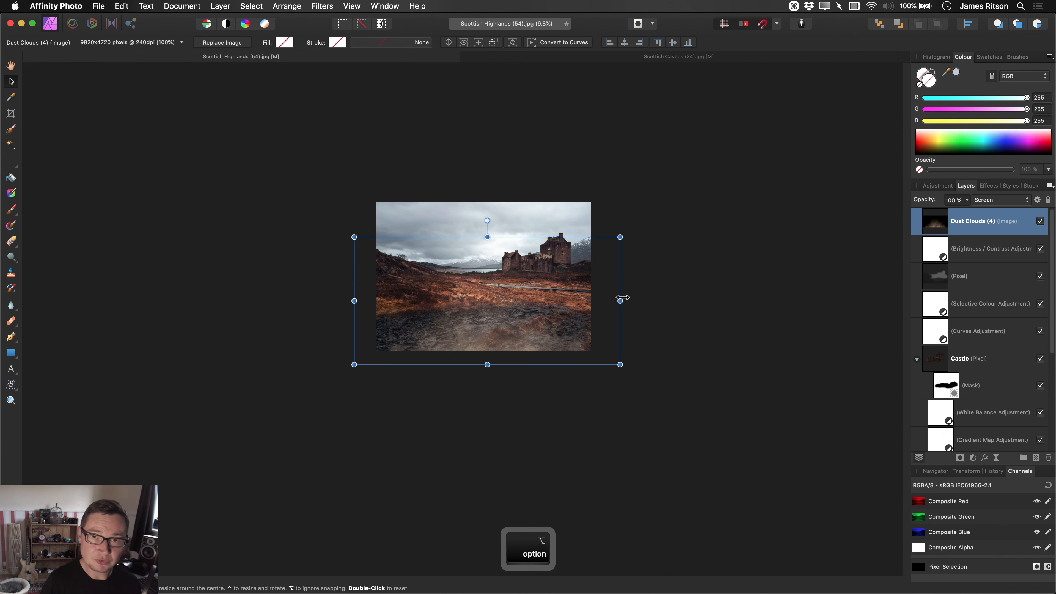
drag(622, 298, 765, 329)
scroll(469, 320, up, 5)
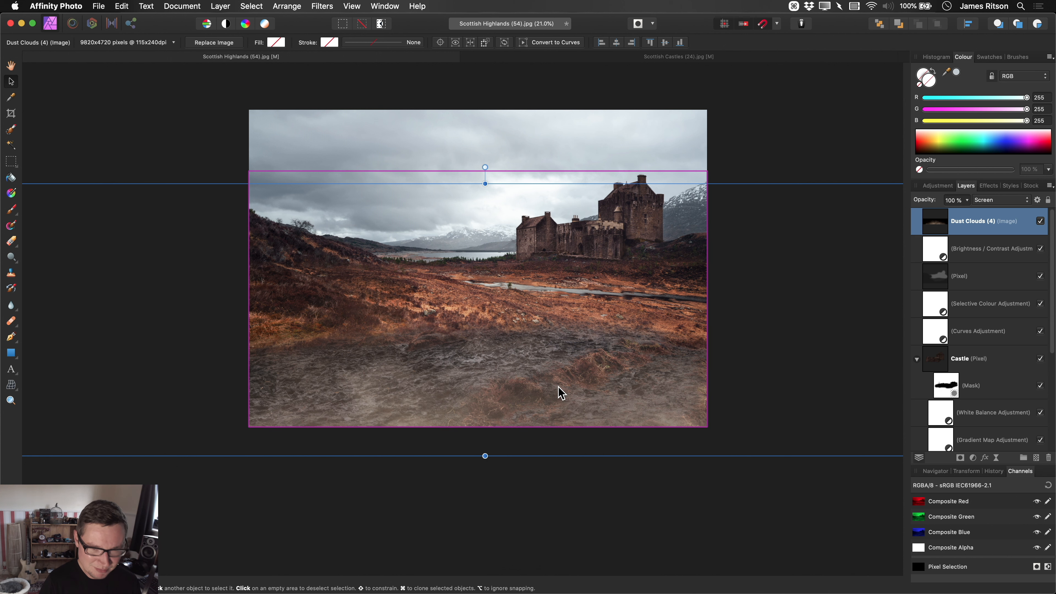
key(4)
scroll(515, 383, up, 1)
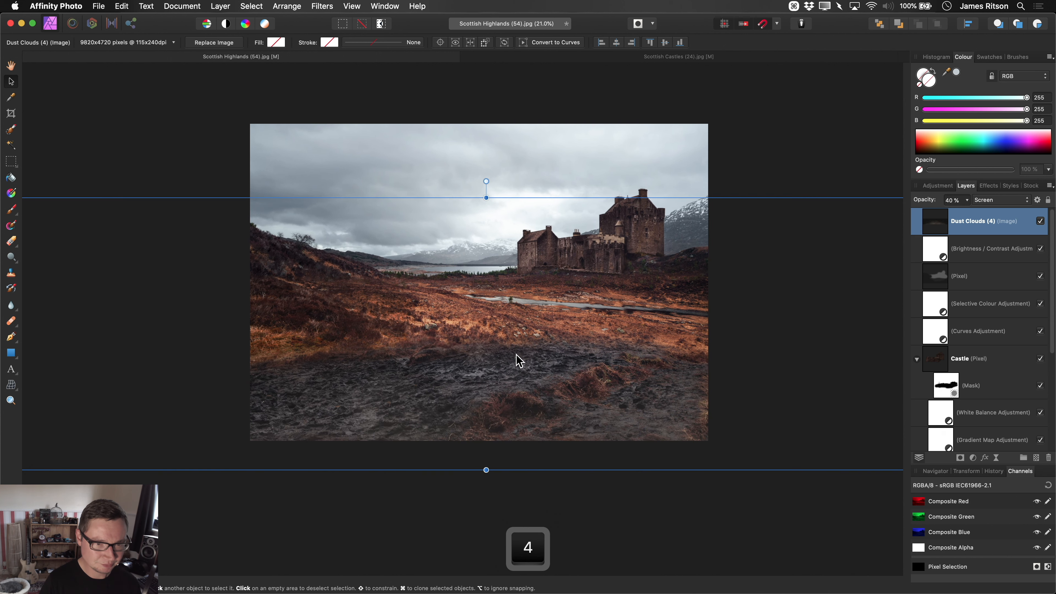
Place Dust Clouds (1).jpg from the Quick Compositing folder as the topmost layer and set its blend mode to Screen.
key(super+Tab)
click(315, 139)
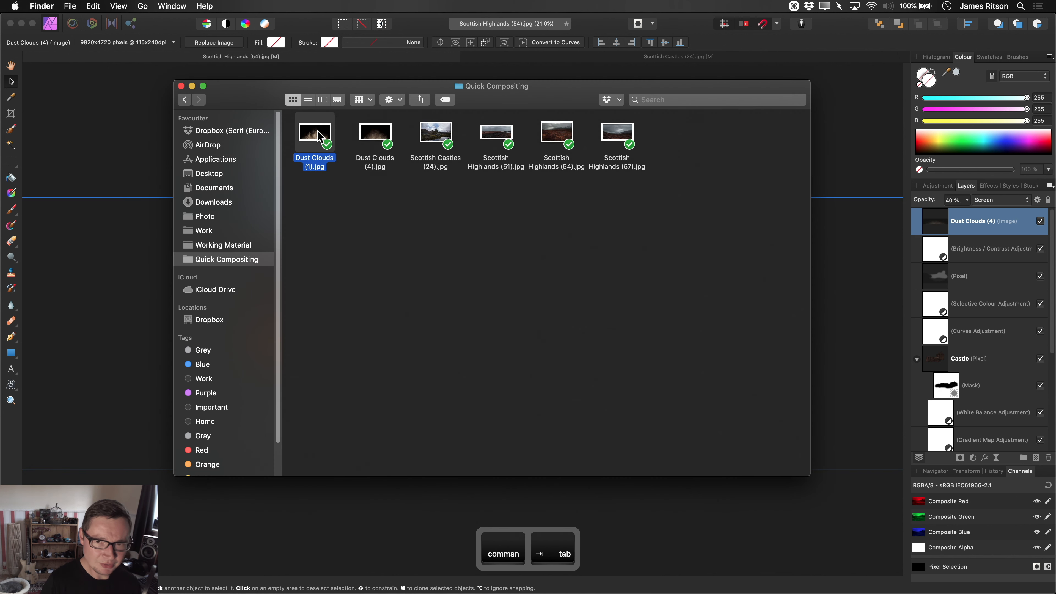
drag(320, 138, 474, 276)
key(super+Tab)
scroll(523, 286, down, 4)
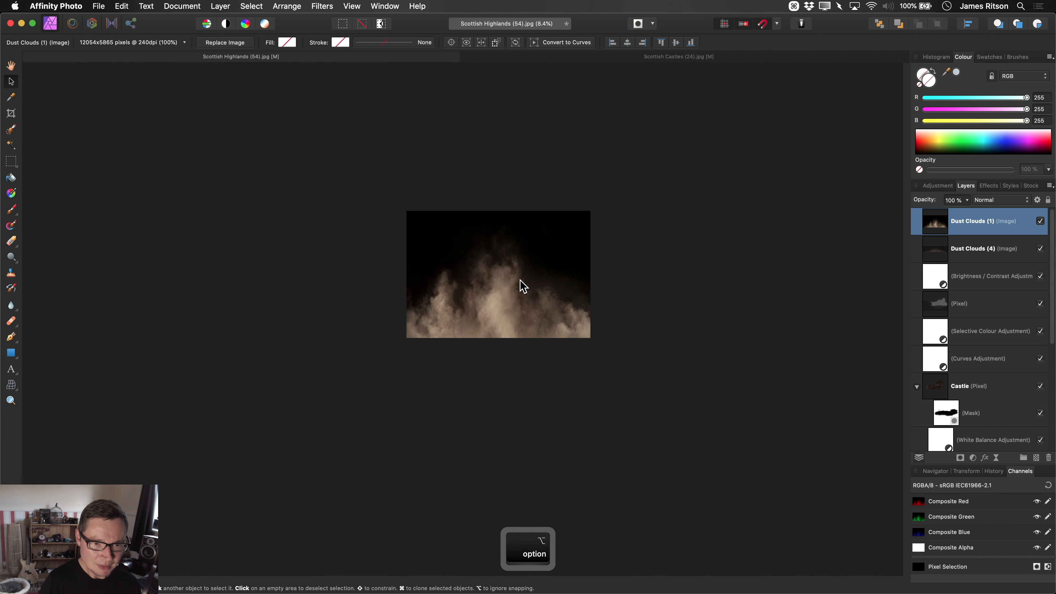
click(1002, 200)
click(997, 272)
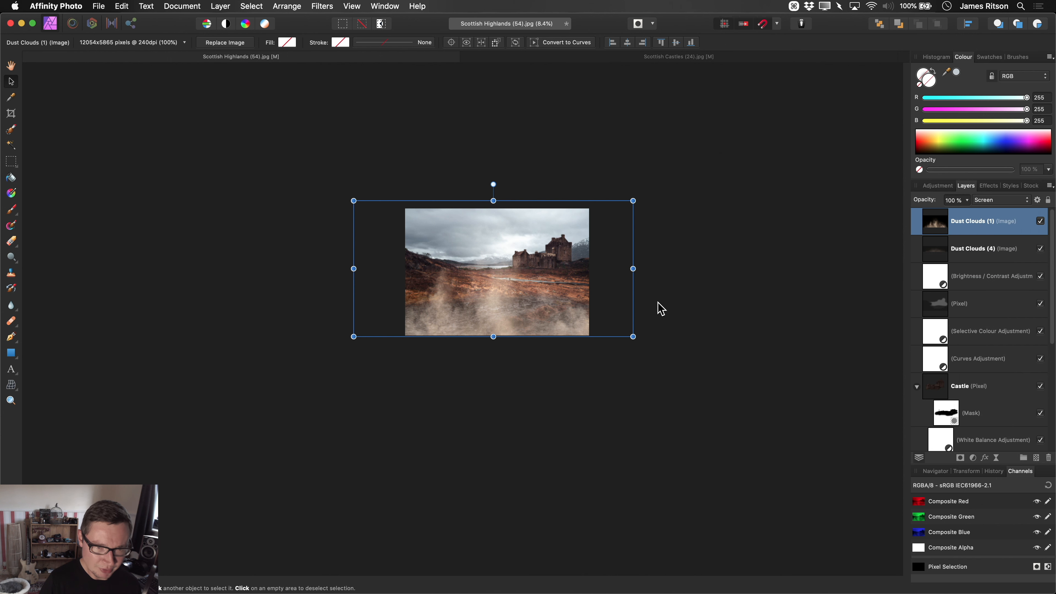
Stretch the Dust Clouds (1) image horizontally to about four times its width and set its opacity to 40%.
drag(548, 273, 847, 293)
scroll(553, 294, down, 2)
scroll(491, 314, up, 3)
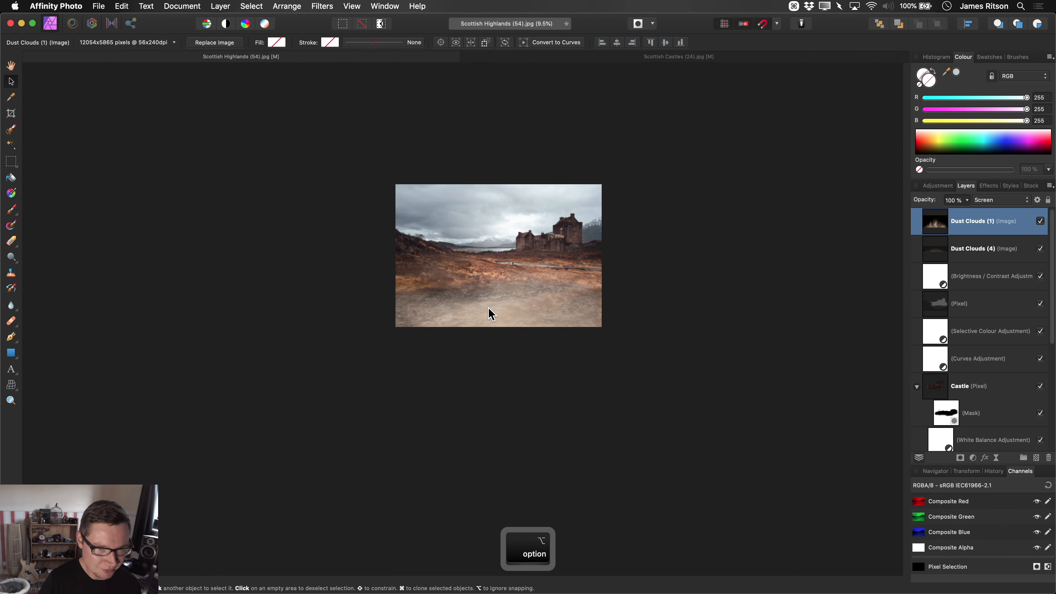
key(4)
scroll(503, 332, up, 2)
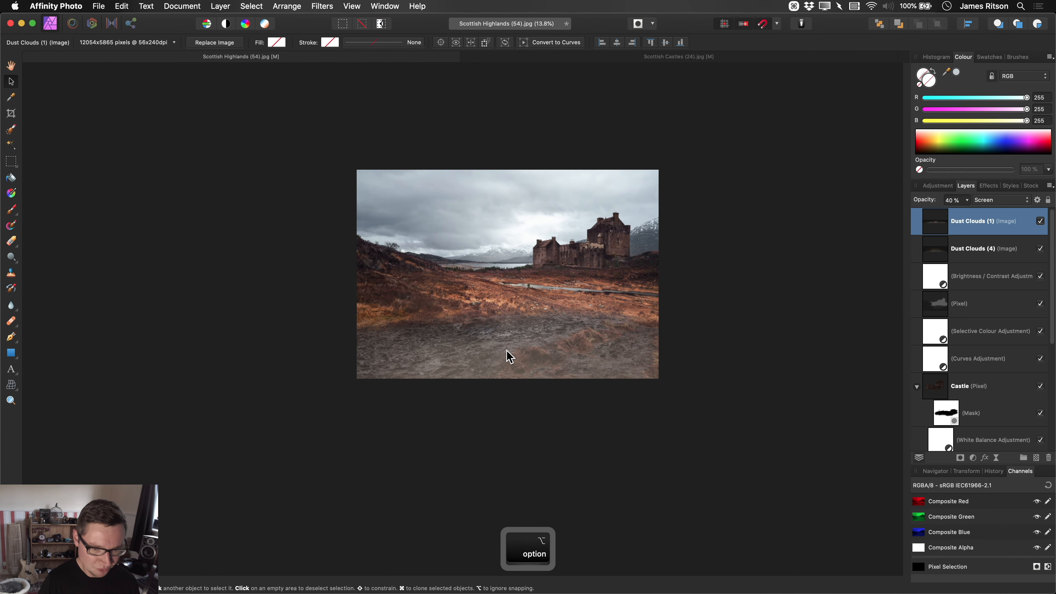
key(h)
scroll(515, 353, up, 3)
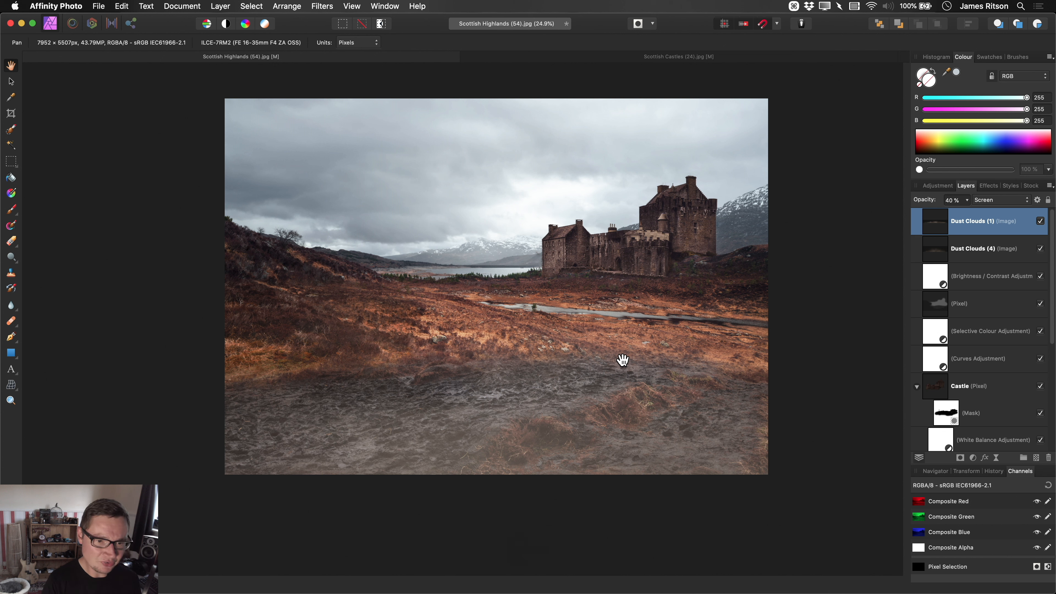
Compare the composite with and without both Dust Clouds layers, and set the opacity of both to 20%.
shift+click(997, 251)
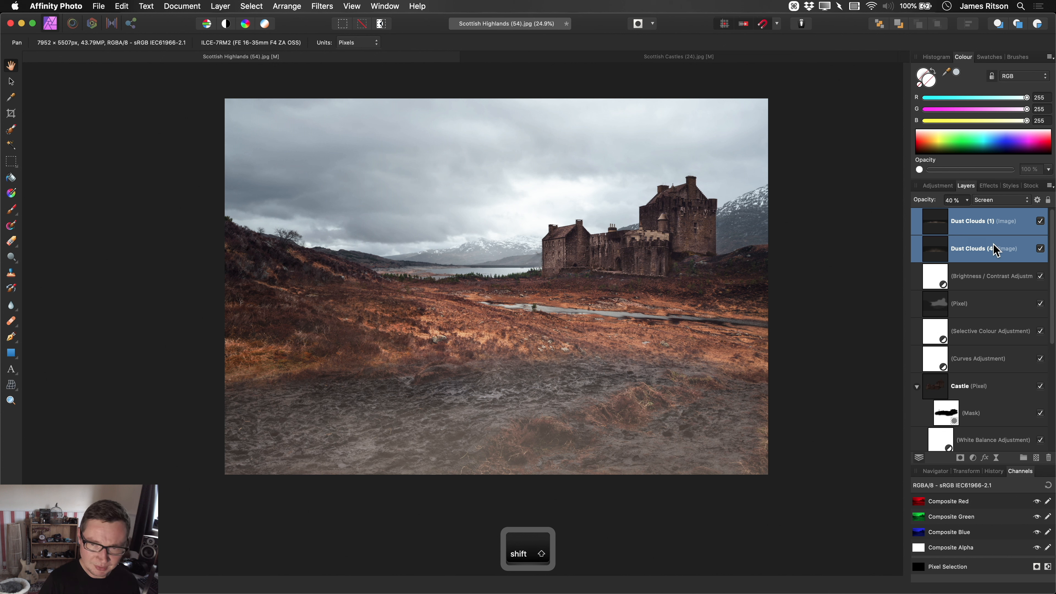
click(1041, 221)
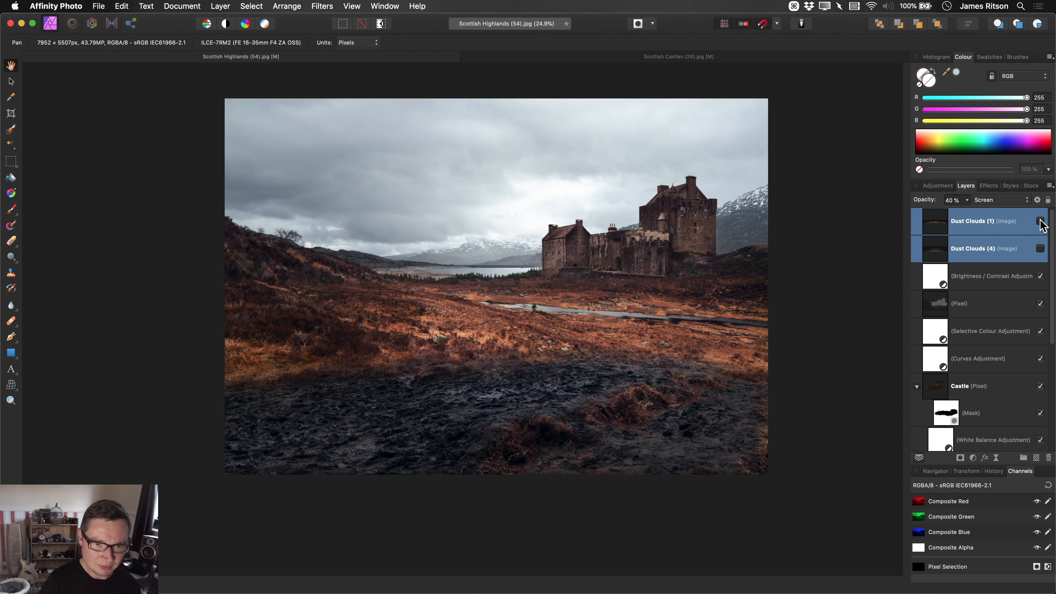
click(1041, 221)
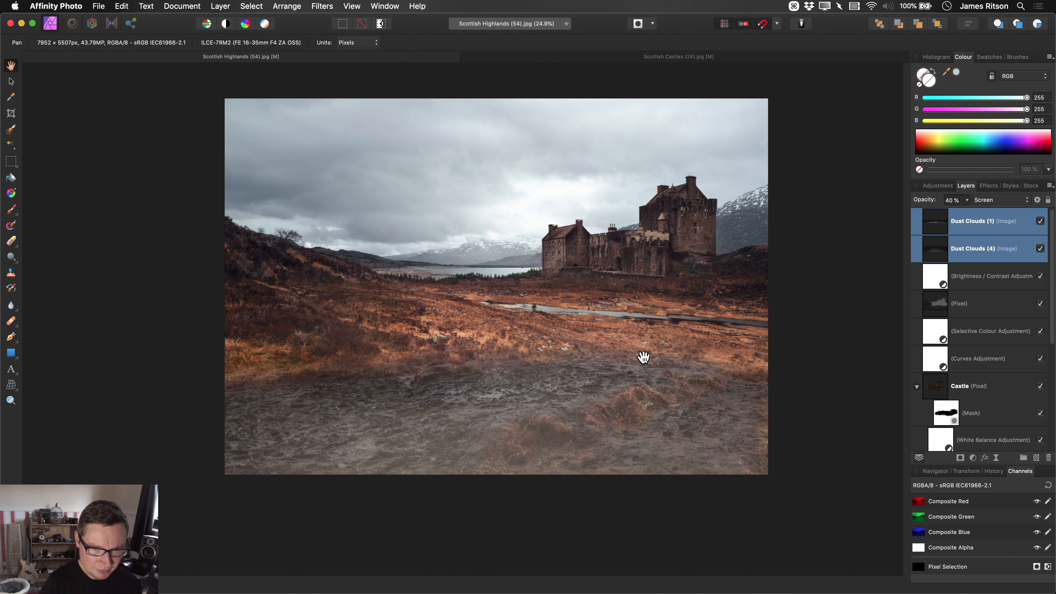
key(2)
scroll(609, 330, up, 2)
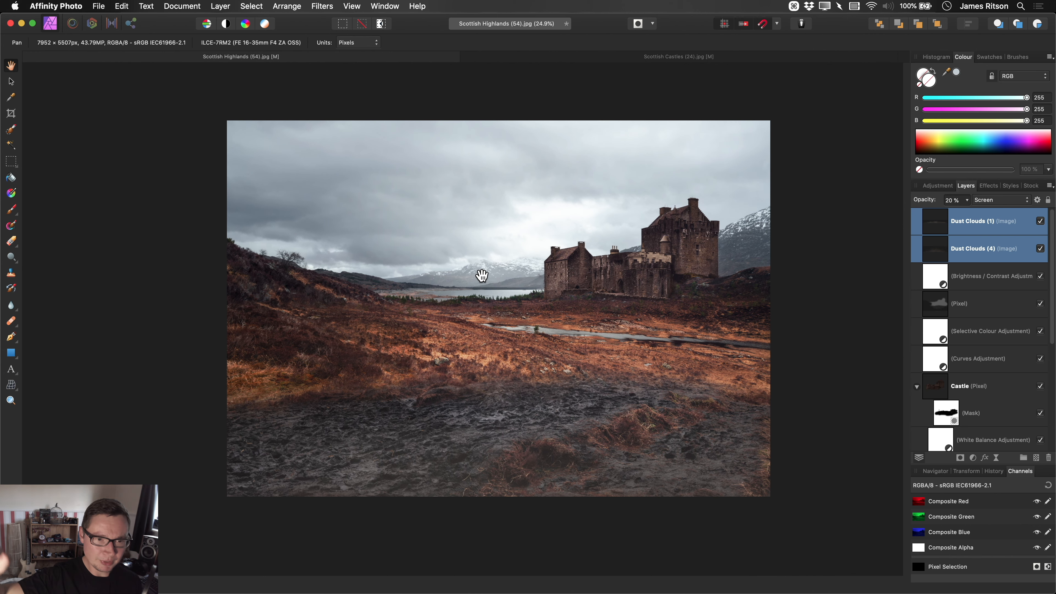
Add a new fill layer and draw a vertical linear gradient from the canvas's top edge to about three quarters down.
click(220, 6)
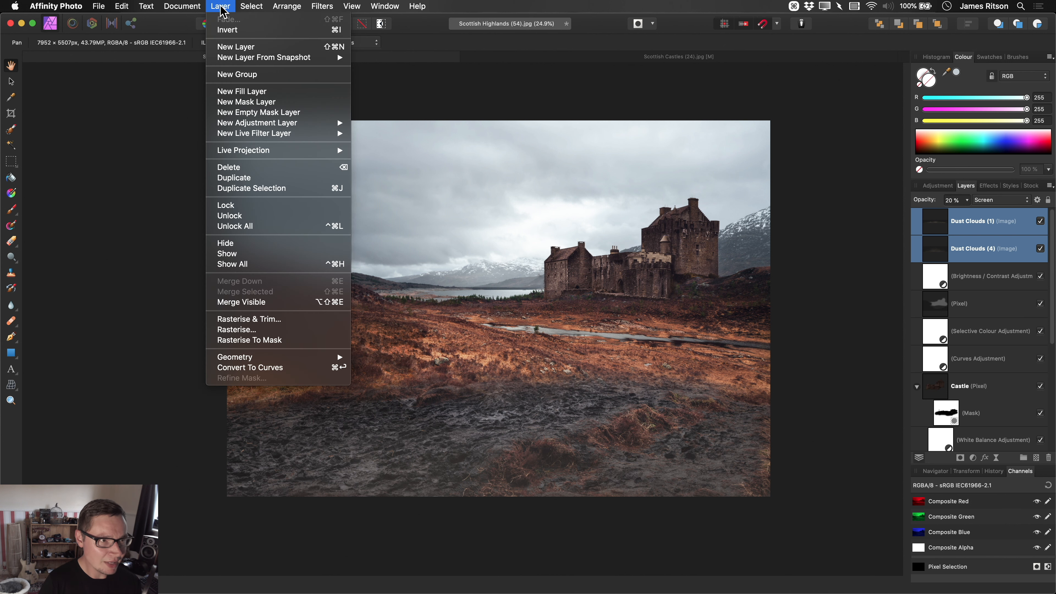
click(291, 92)
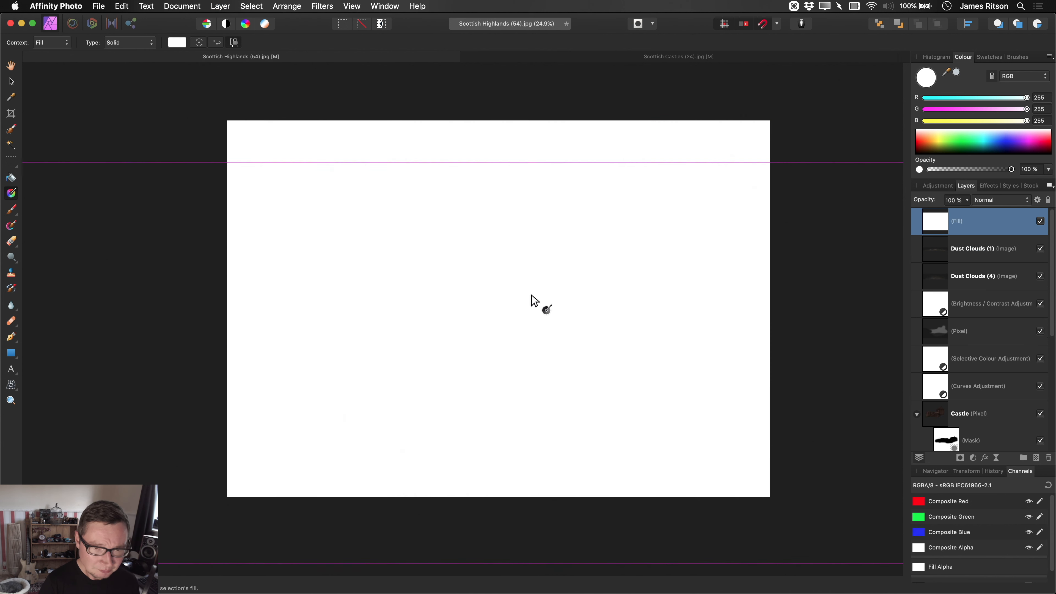
scroll(534, 299, up, 2)
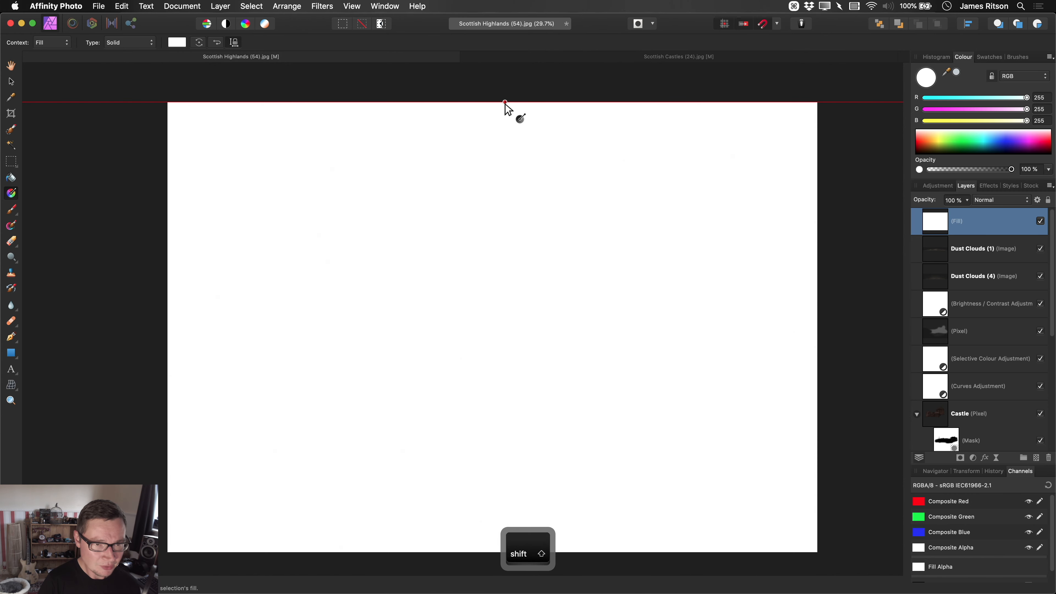
drag(505, 103, 539, 407)
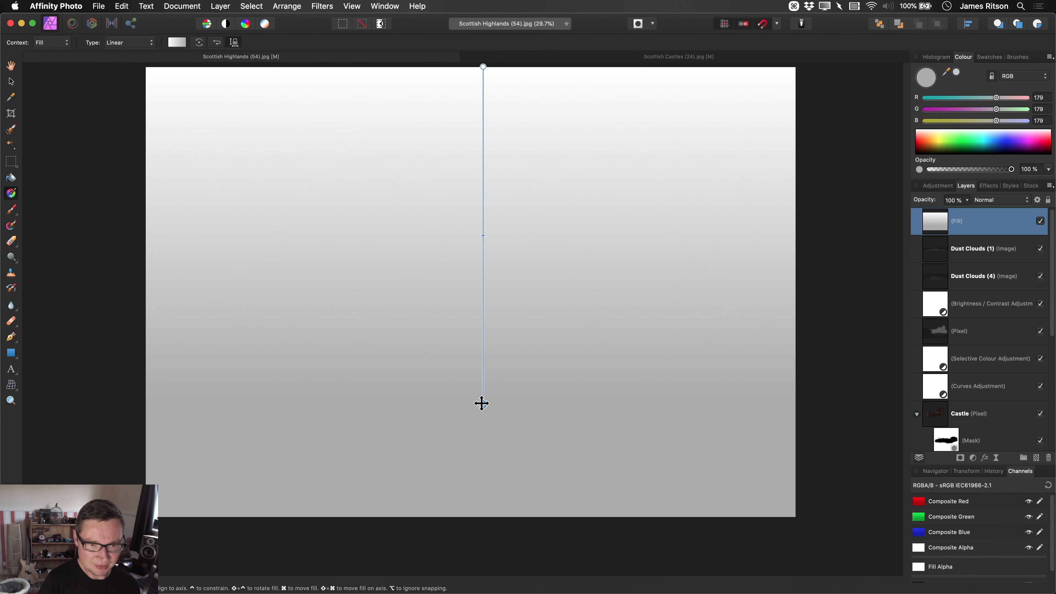
Colour the gradient's lower end white (RGB 255) and its upper end black (RGB 0).
drag(996, 98, 1031, 101)
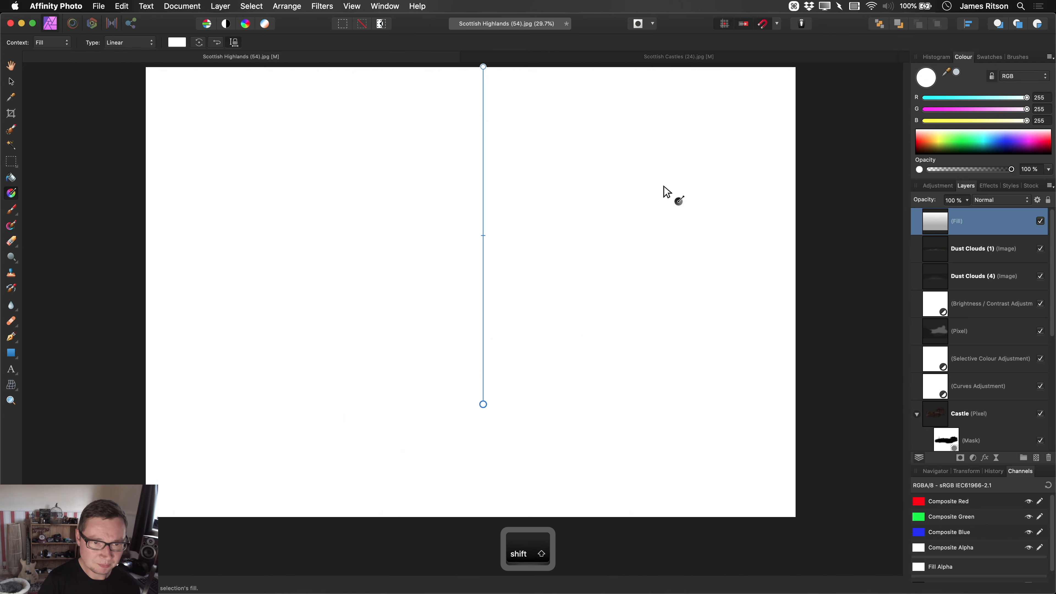
drag(664, 186, 661, 227)
click(480, 107)
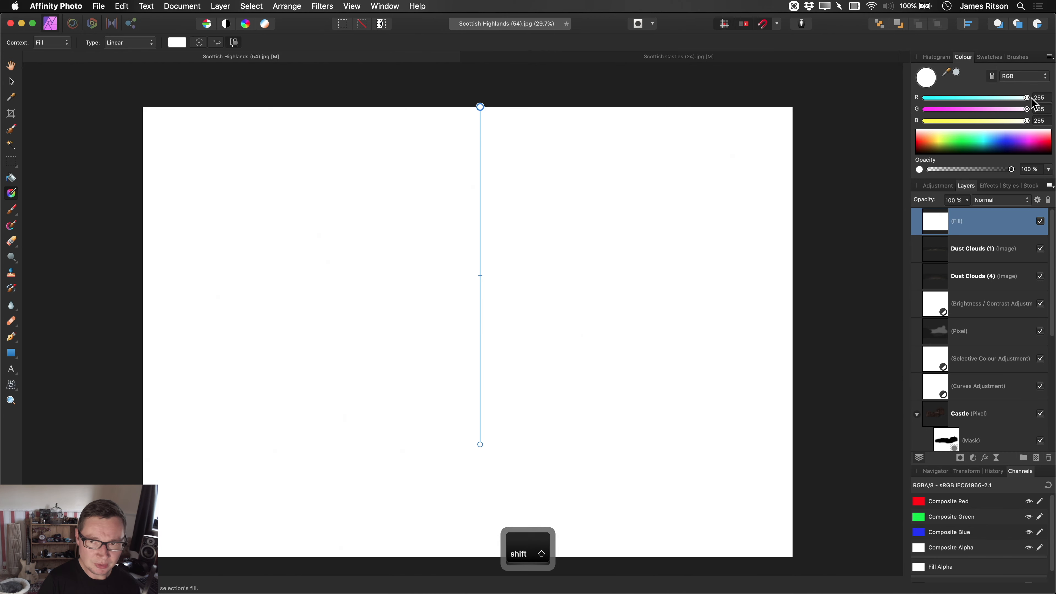
drag(1032, 99, 903, 130)
scroll(485, 341, down, 1)
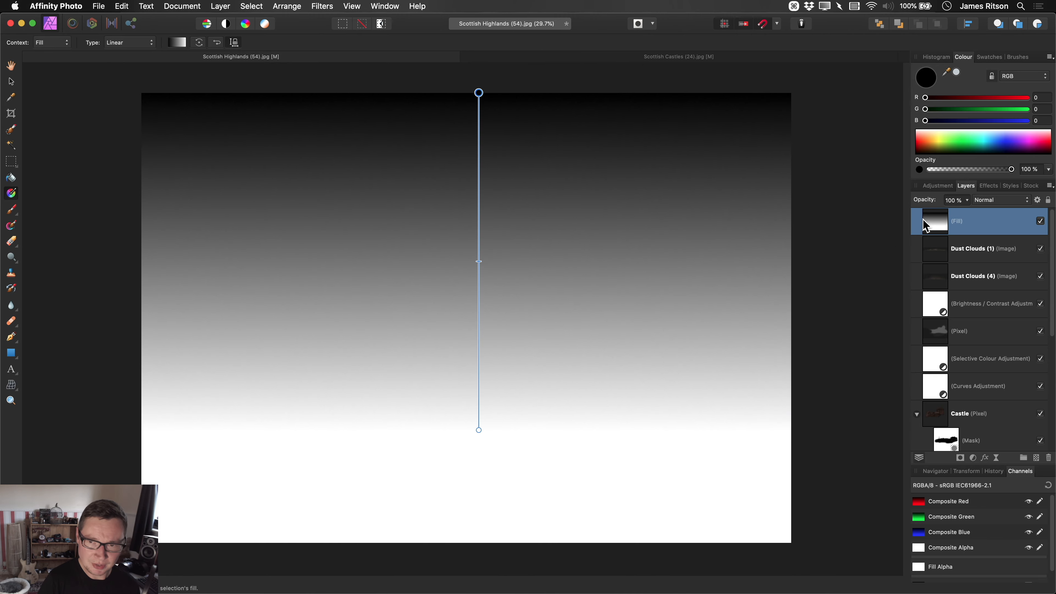
Set the gradient fill layer's blend mode to Screen, and try a lower gradient start before returning it to the canvas's top edge.
click(1000, 201)
click(998, 273)
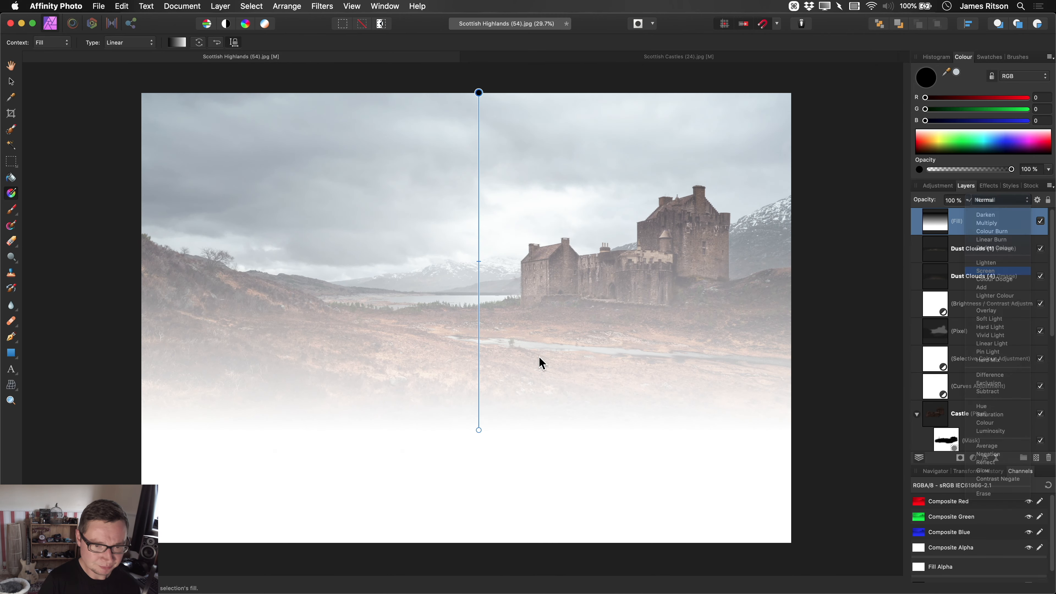
drag(479, 98, 489, 144)
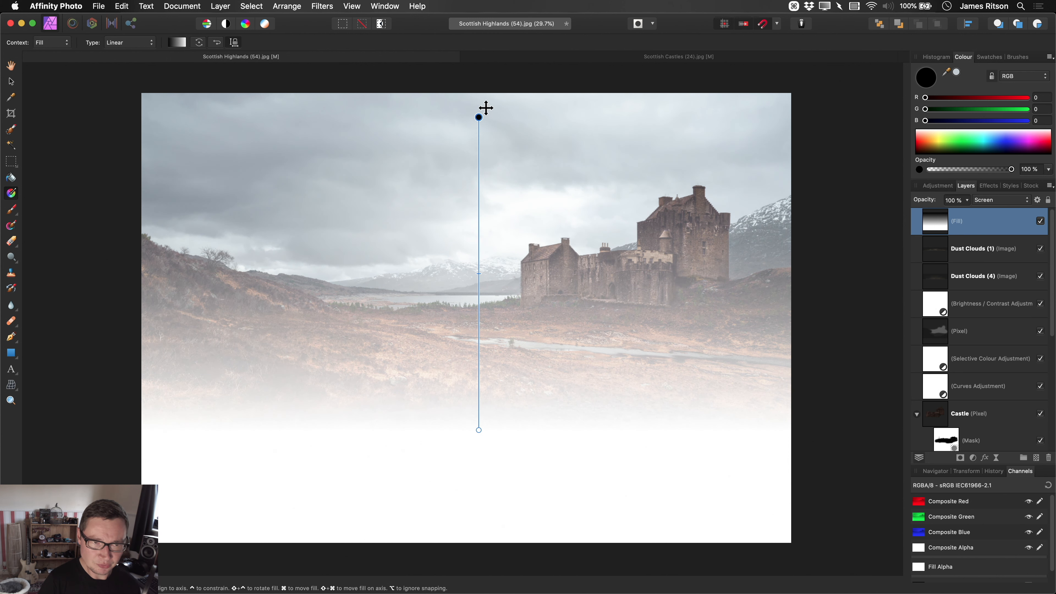
drag(486, 108, 483, 92)
Set the gradient fill layer's opacity to 20%.
scroll(510, 367, up, 1)
scroll(511, 367, up, 1)
scroll(519, 364, left, 1)
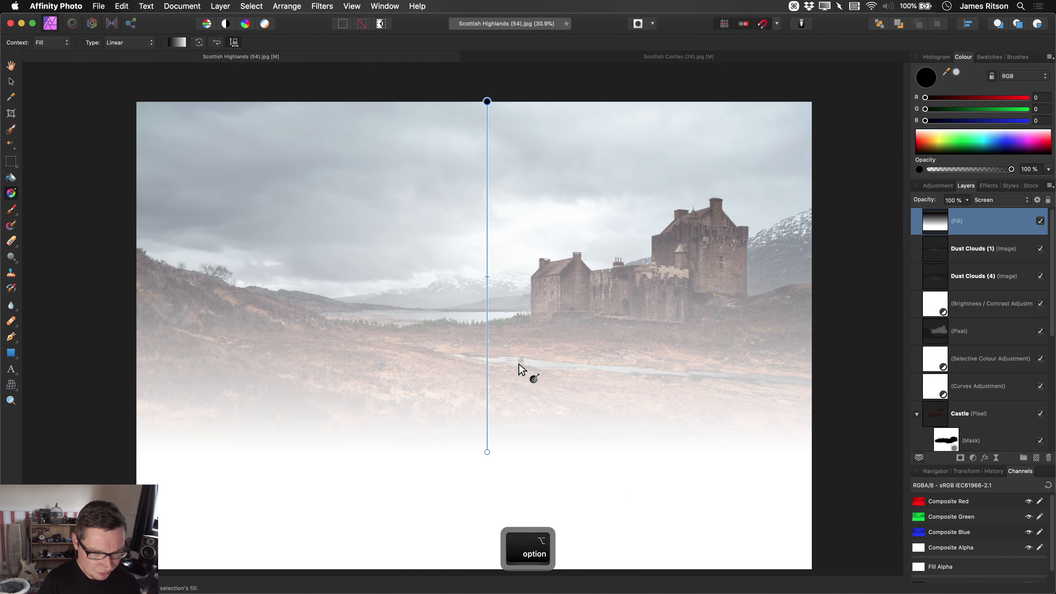
scroll(811, 374, down, 1)
scroll(811, 374, right, 1)
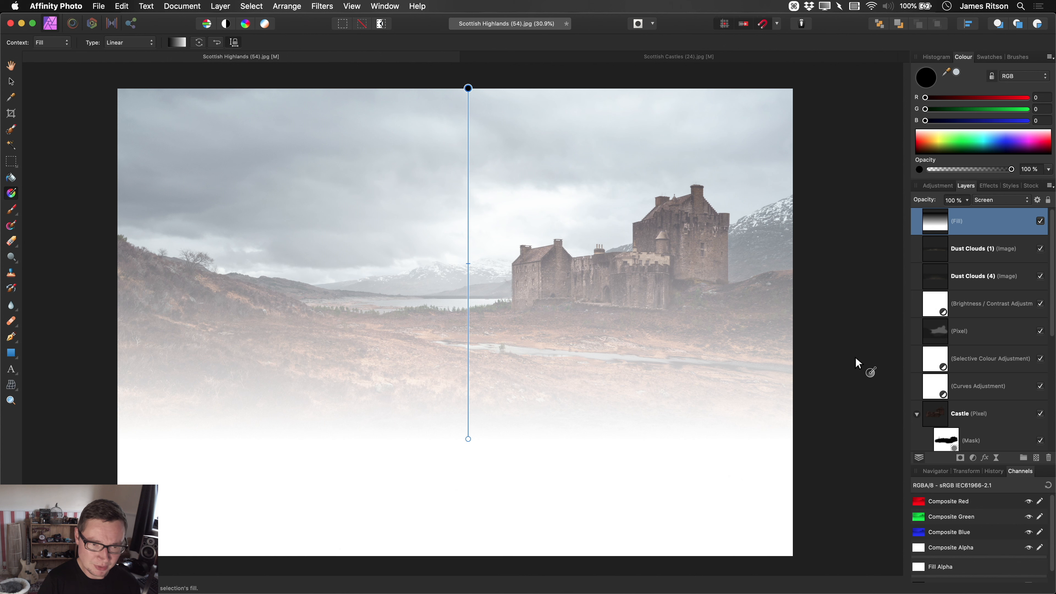
key(2)
scroll(718, 435, up, 1)
scroll(718, 435, left, 1)
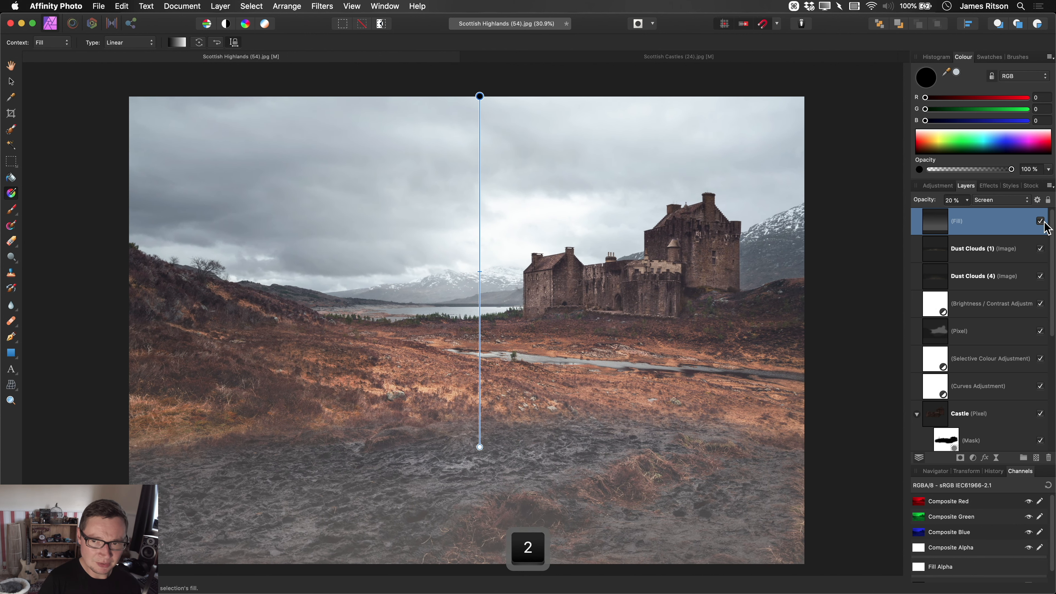
Compare the whole composite with and without the gradient fill layer's haze.
scroll(589, 349, up, 1)
scroll(589, 349, left, 1)
key(h)
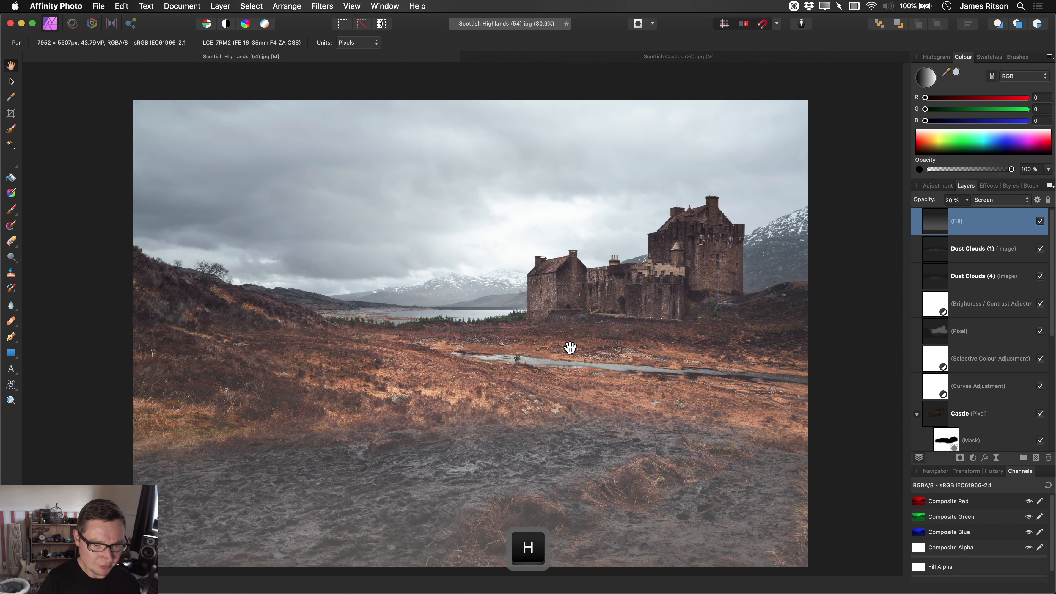
scroll(571, 347, down, 1)
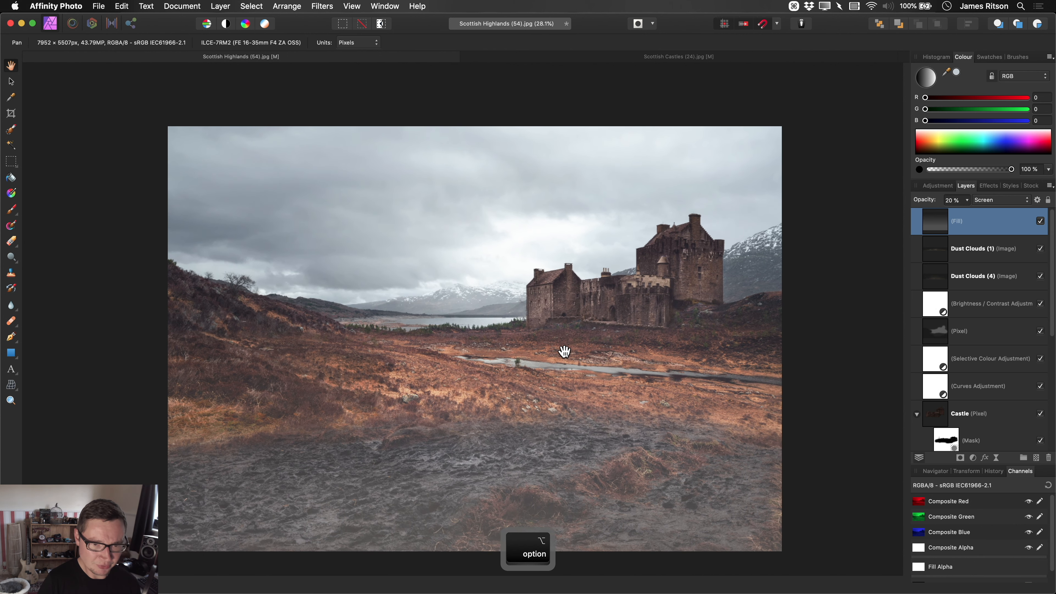
click(1040, 221)
click(1040, 221)
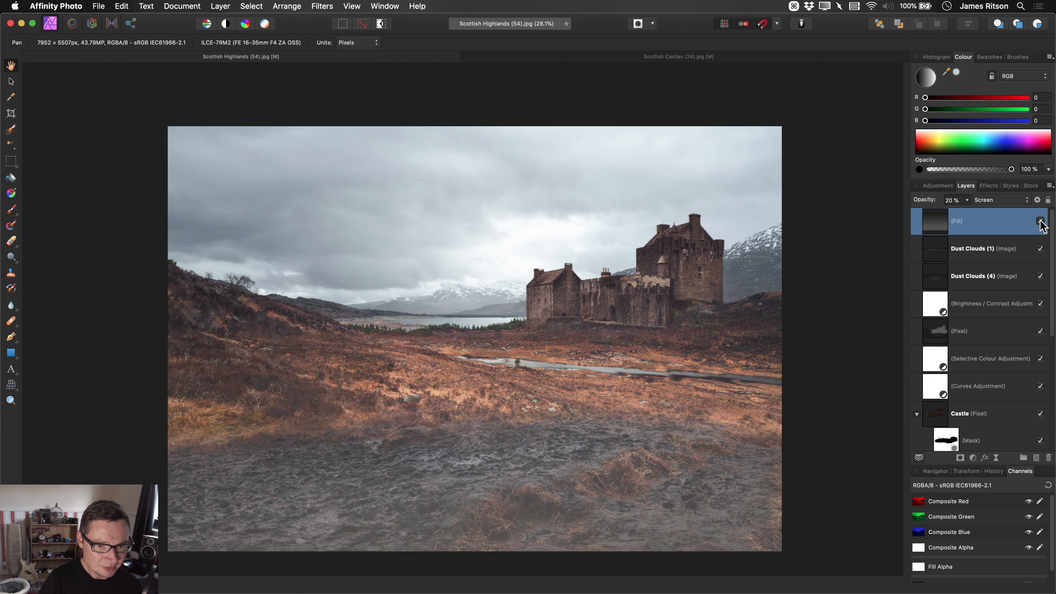
Toggle the gradient fill layer off and on to examine how its haze affects the foreground and castle.
click(1041, 221)
click(1041, 222)
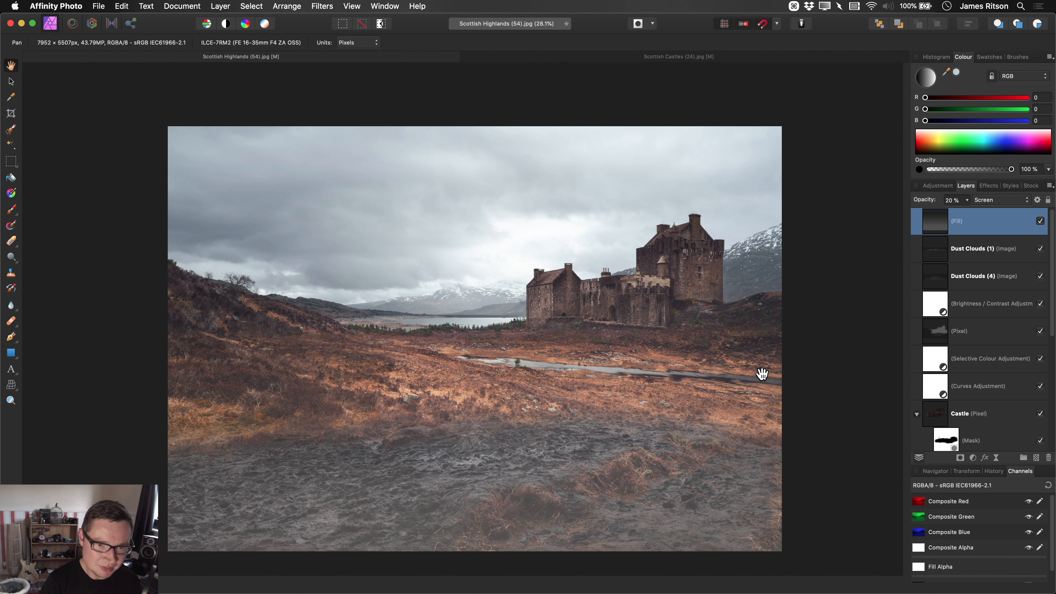
click(1041, 222)
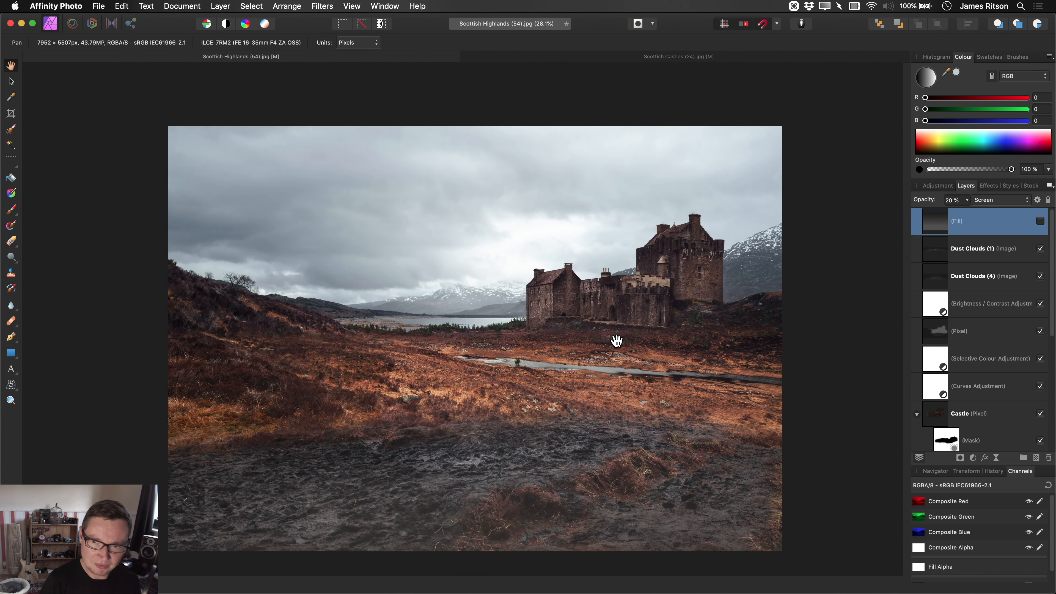
click(1041, 222)
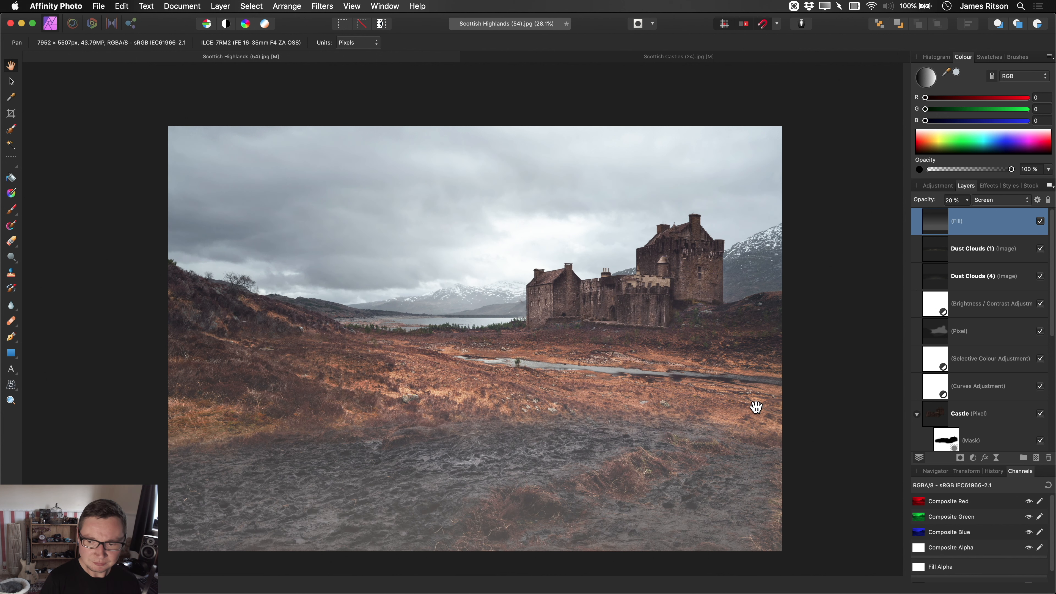
drag(648, 402, 651, 414)
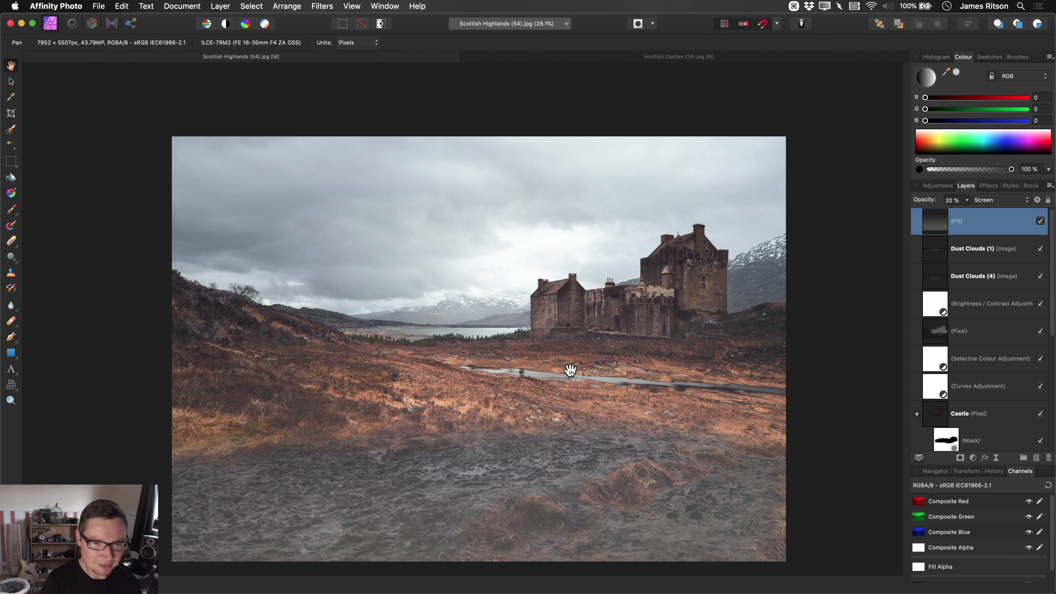
Add a live Clarity filter layer and move it out of the gradient fill to the top of the layer stack.
click(220, 6)
mouse_move(302, 134)
mouse_move(370, 134)
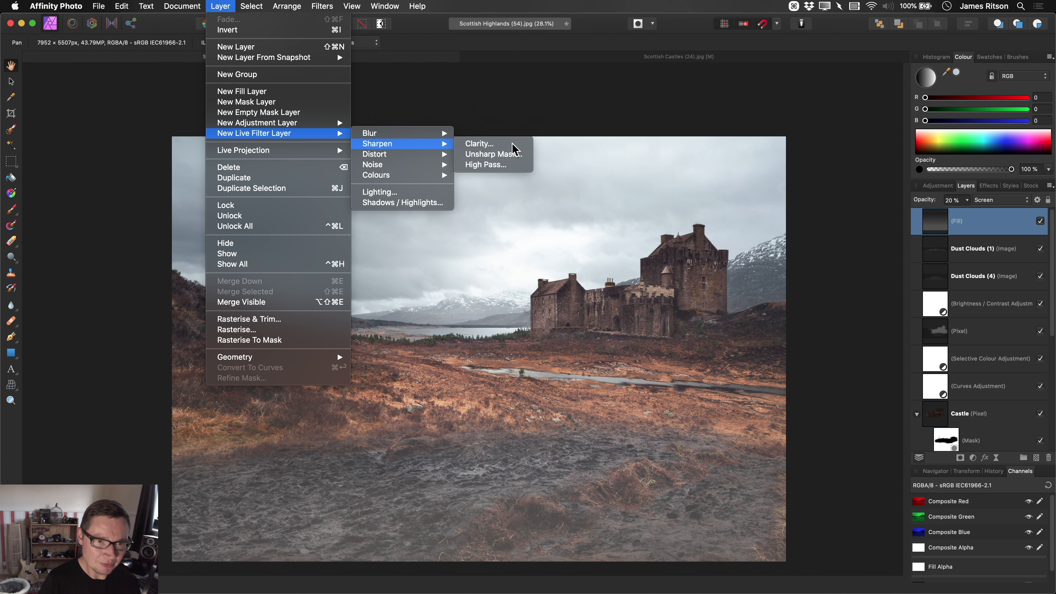
click(513, 144)
click(962, 254)
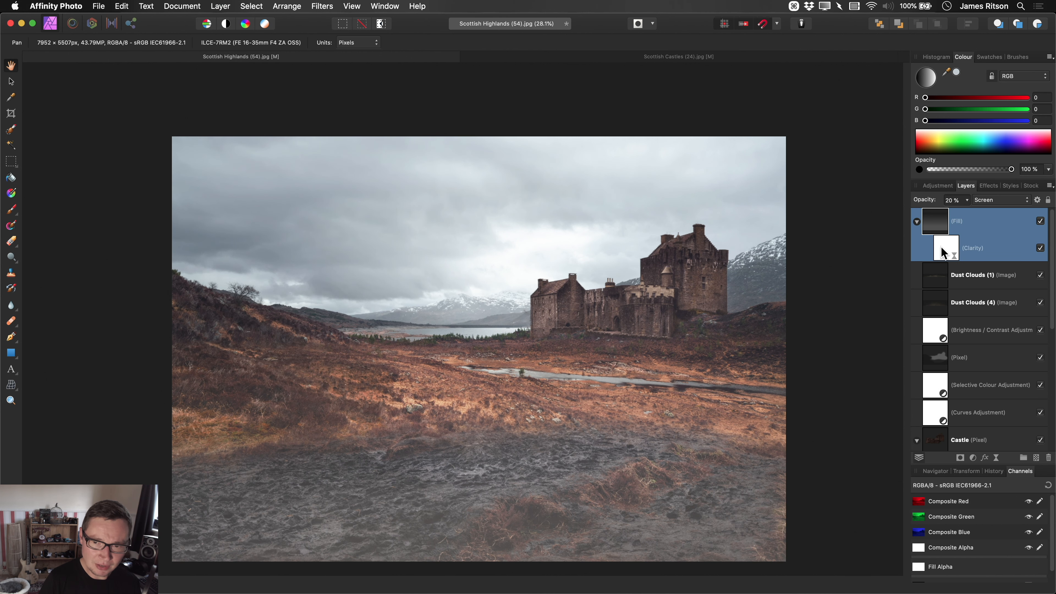
drag(931, 216, 939, 228)
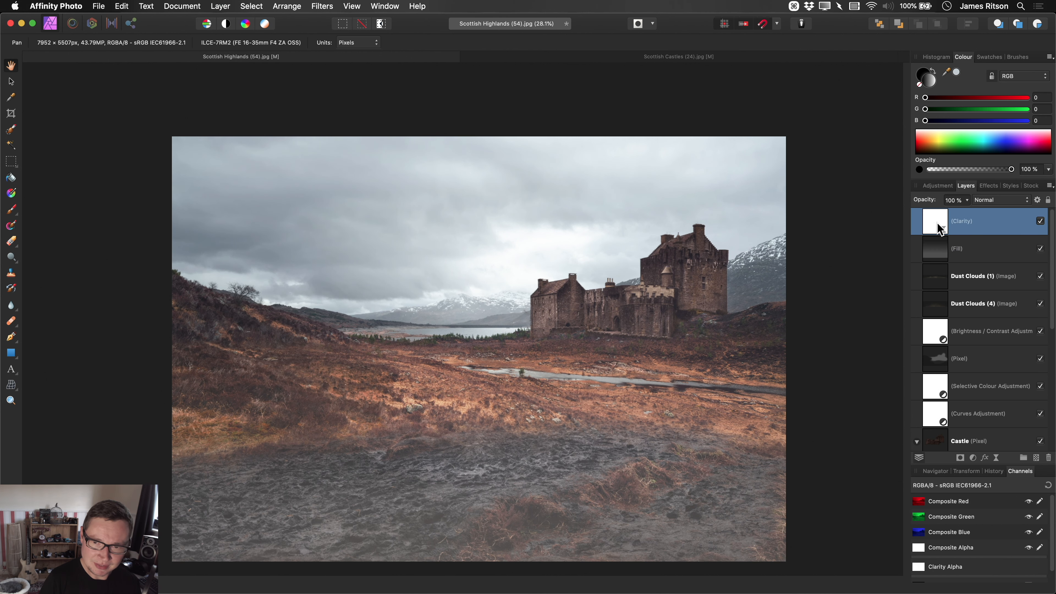
Set the live Clarity filter's strength to 100% and close its settings.
double_click(938, 225)
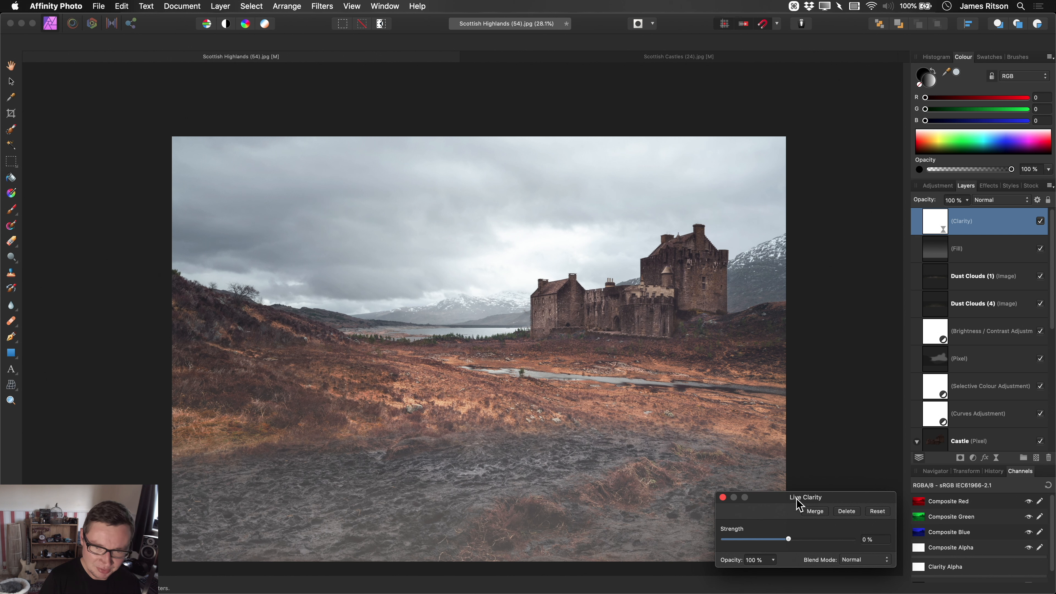
drag(798, 500, 745, 414)
drag(737, 455, 904, 454)
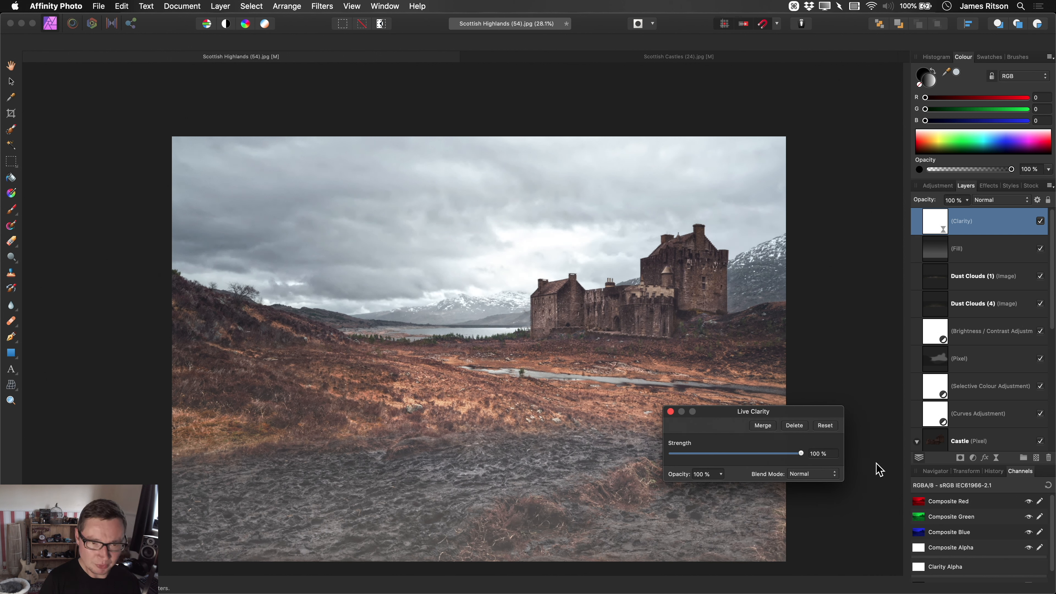
click(670, 411)
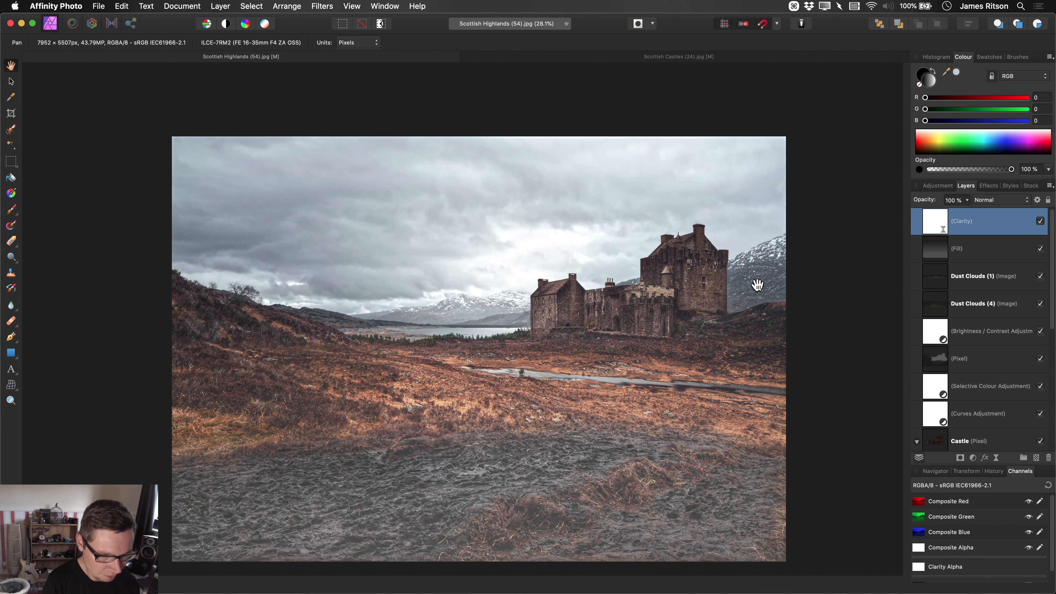
Invert the Clarity layer's mask and paint white over the sky and castle with a soft brush about 2009.5 px wide.
key(super)
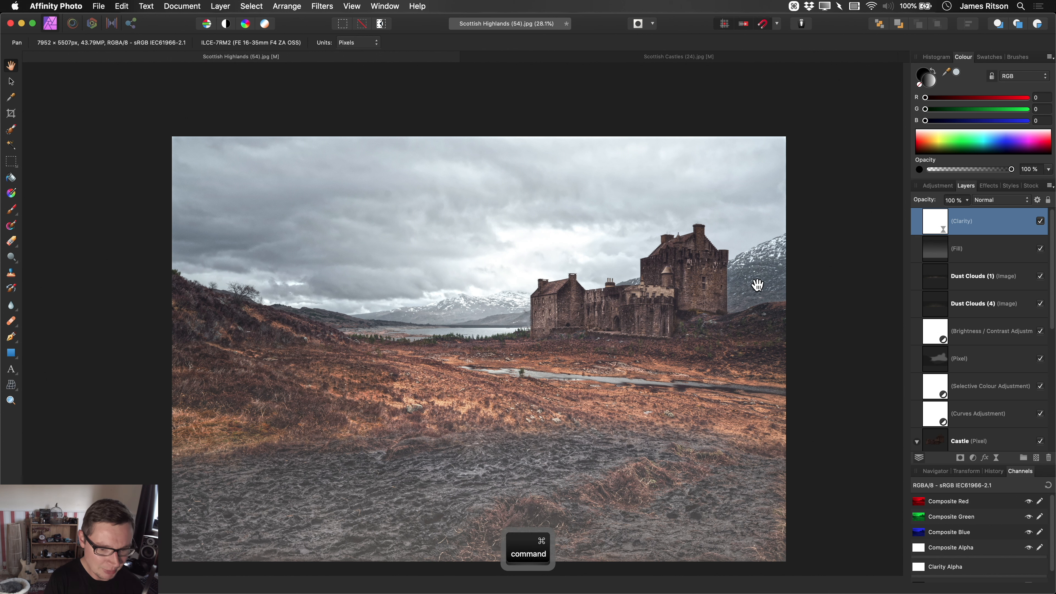
key(super+i)
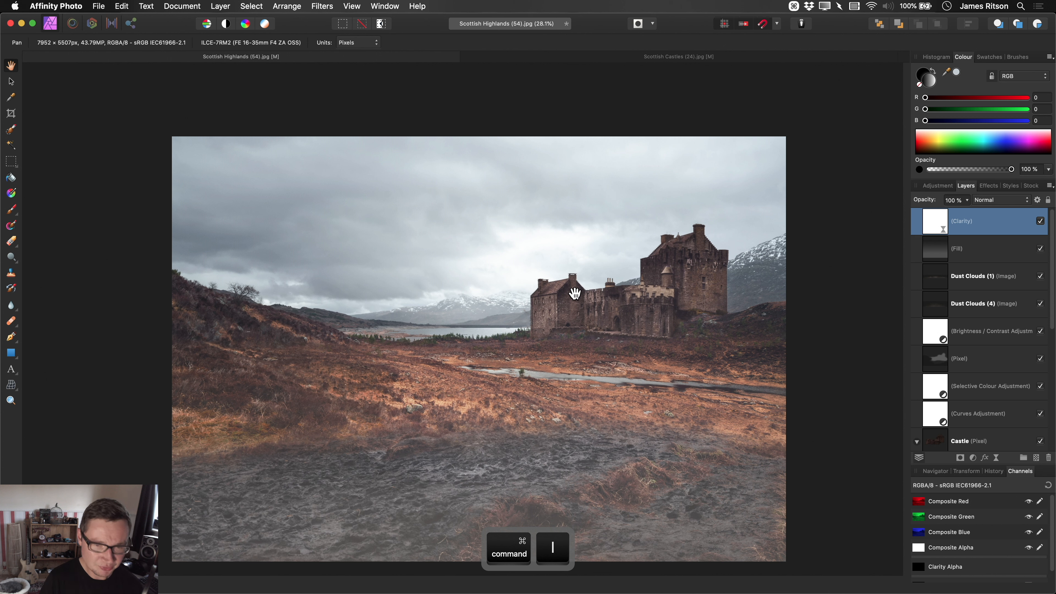
key(b)
key(alt)
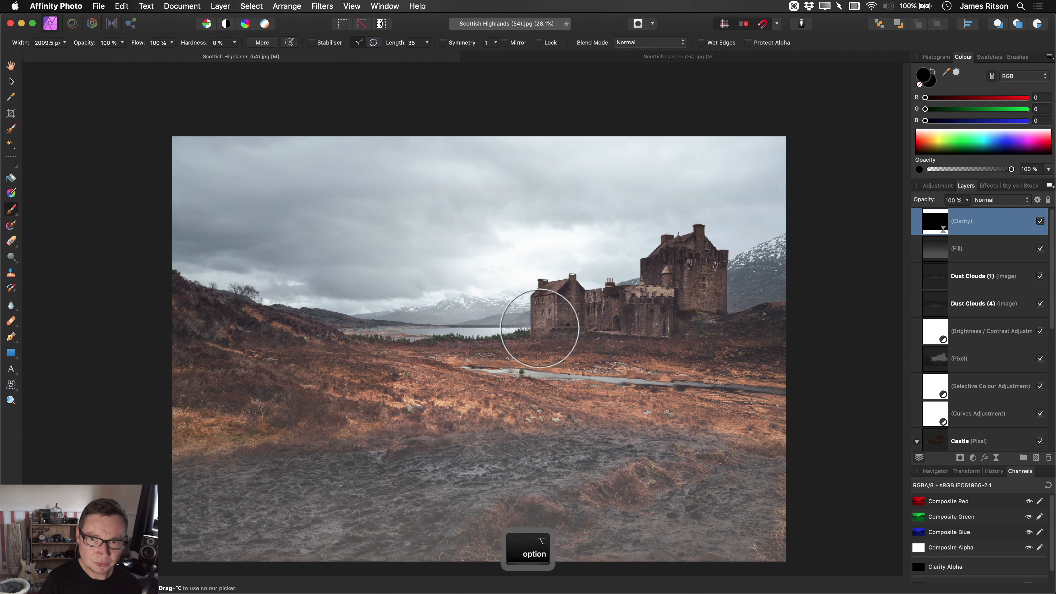
key(x)
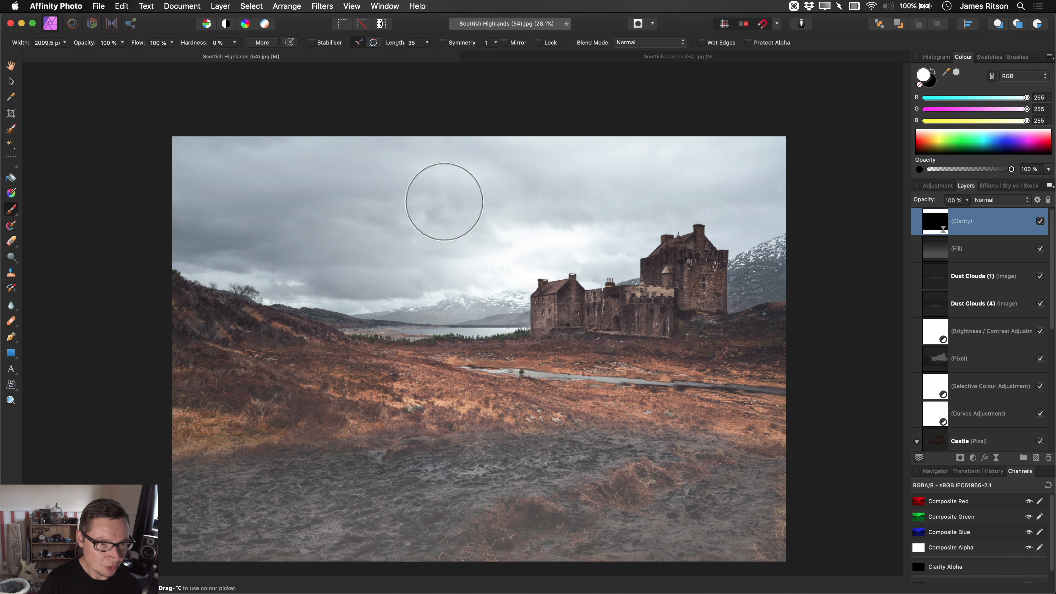
mouse_move(444, 202)
mouse_down()
mouse_move(238, 220)
mouse_move(659, 188)
mouse_up()
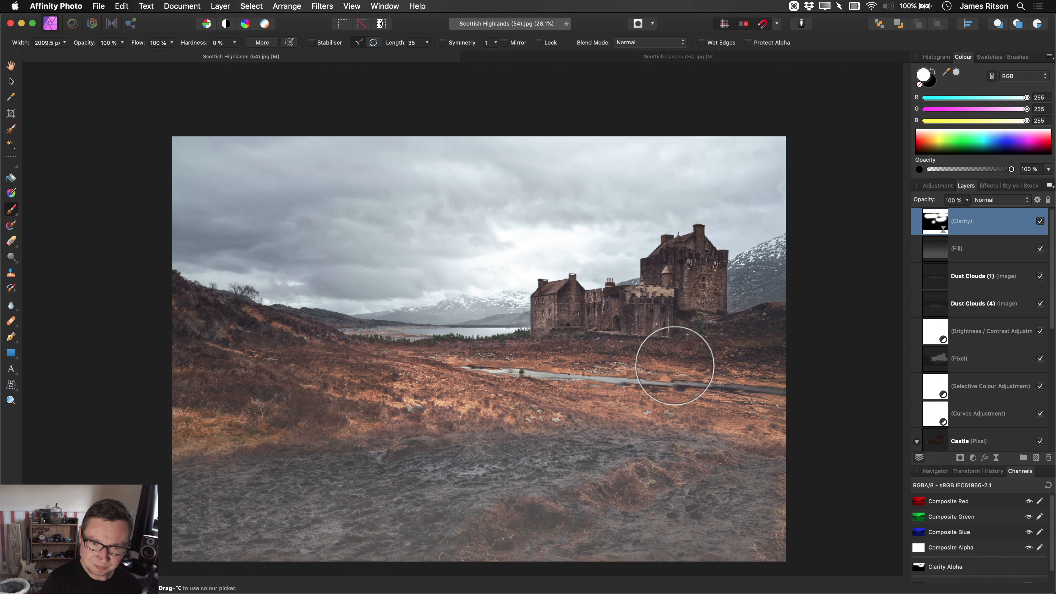
Compare the sky and castle with and without the masked Clarity layer.
key(h)
drag(606, 314, 605, 324)
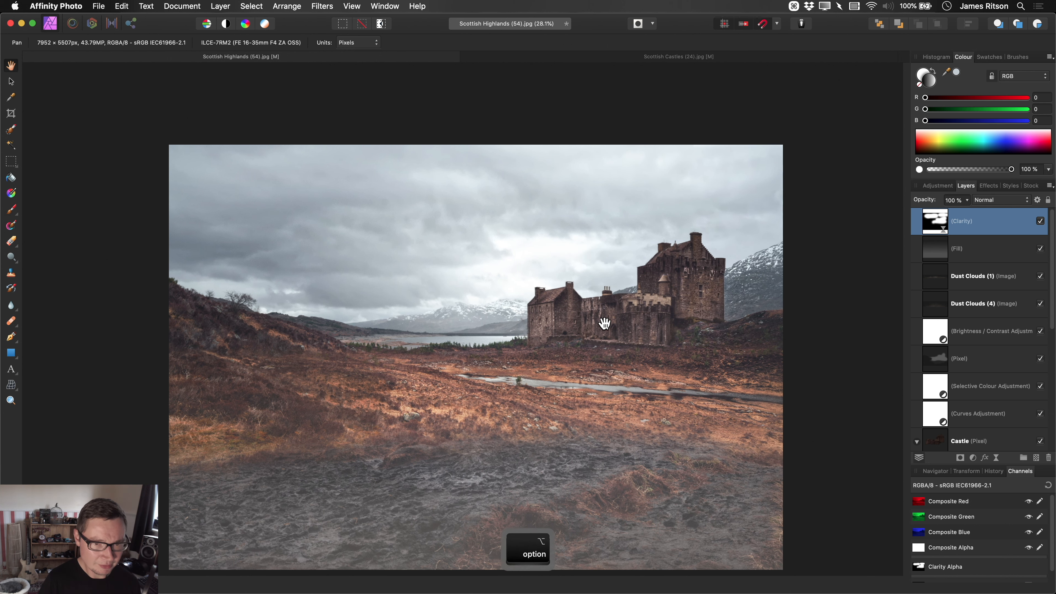
scroll(605, 321, up, 1)
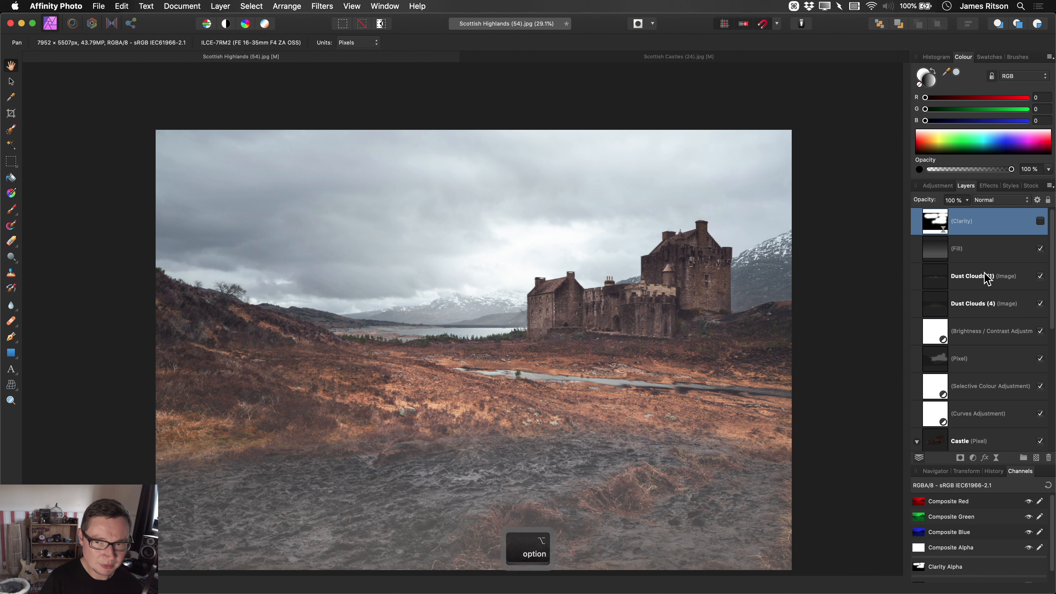
scroll(646, 424, down, 1)
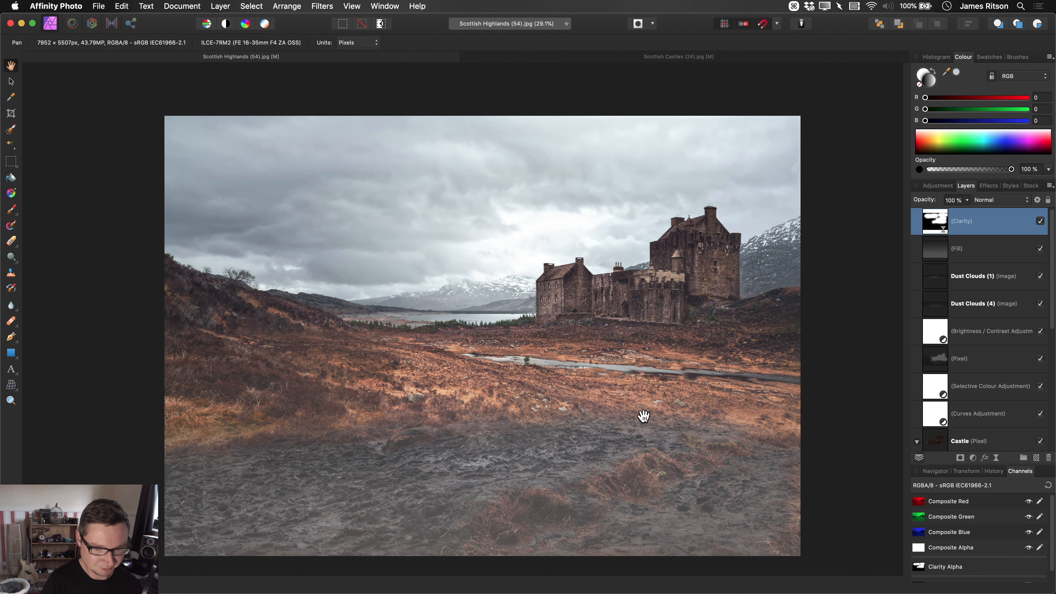
Add a Curves adjustment above the Clarity layer, gently darkening the shadows and midtones while holding the deepest shadows with an extra node.
key(super+0)
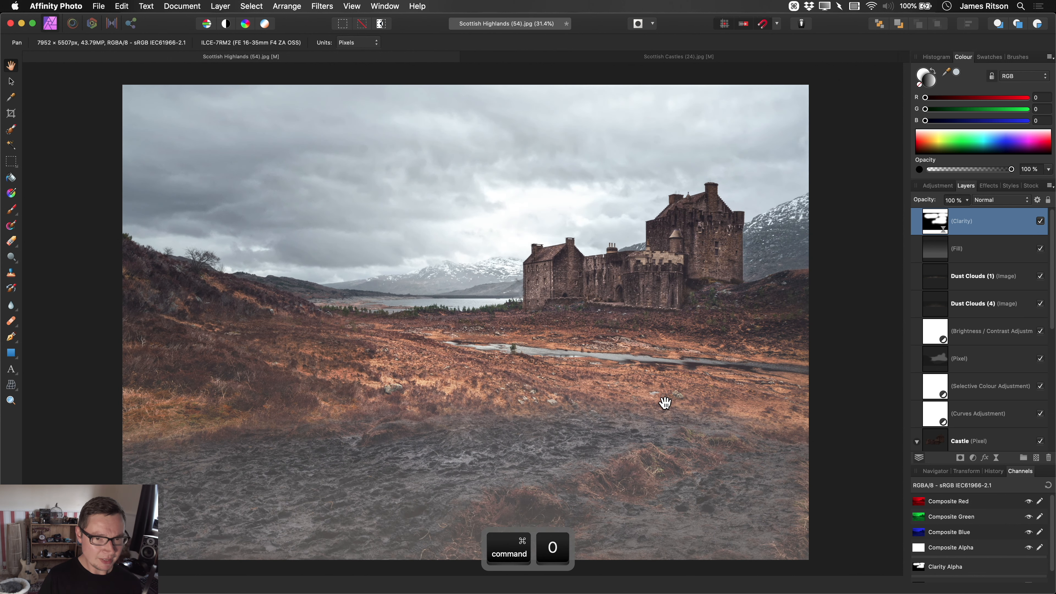
scroll(665, 402, down, 3)
scroll(778, 392, right, 1)
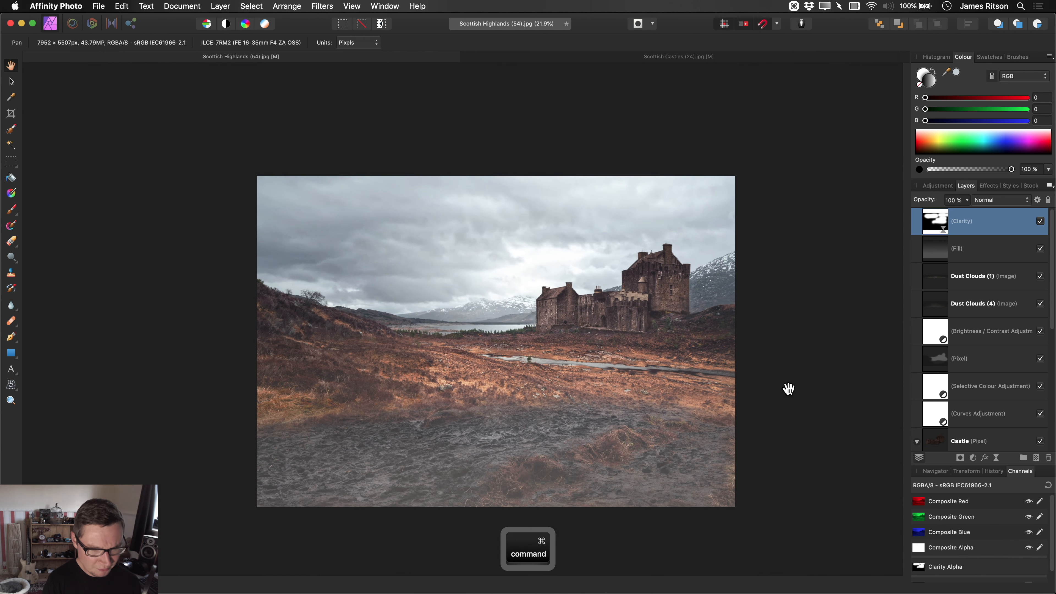
key(super+m)
drag(420, 18, 276, 108)
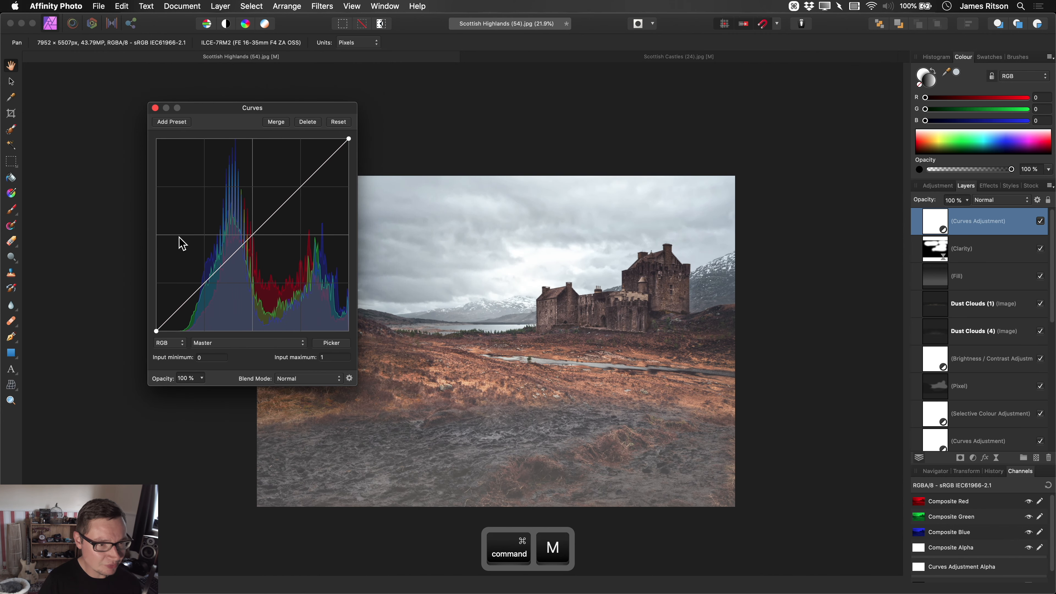
click(203, 290)
drag(204, 291, 176, 311)
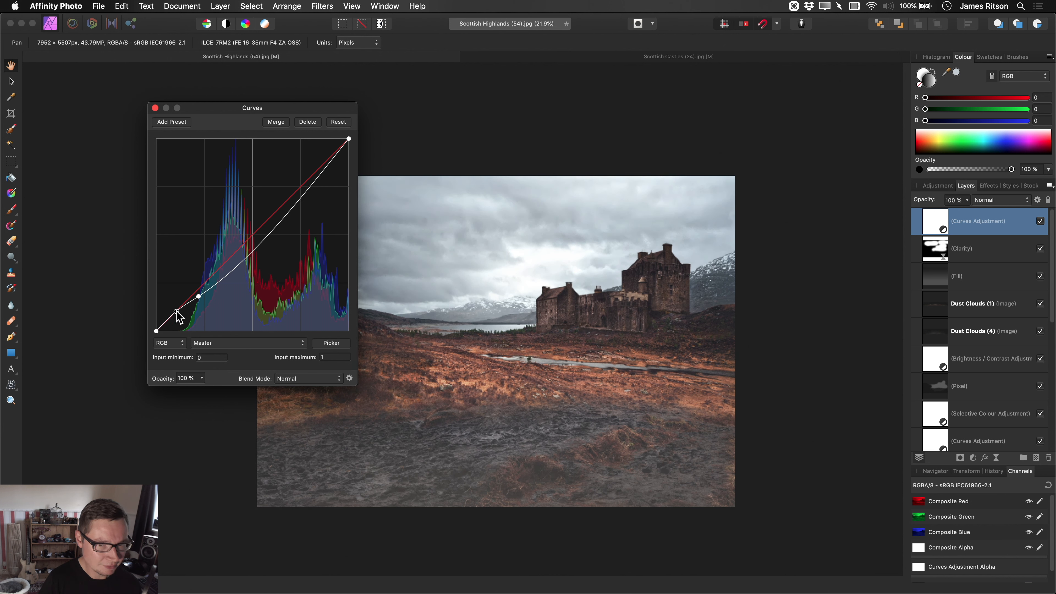
drag(250, 260, 252, 246)
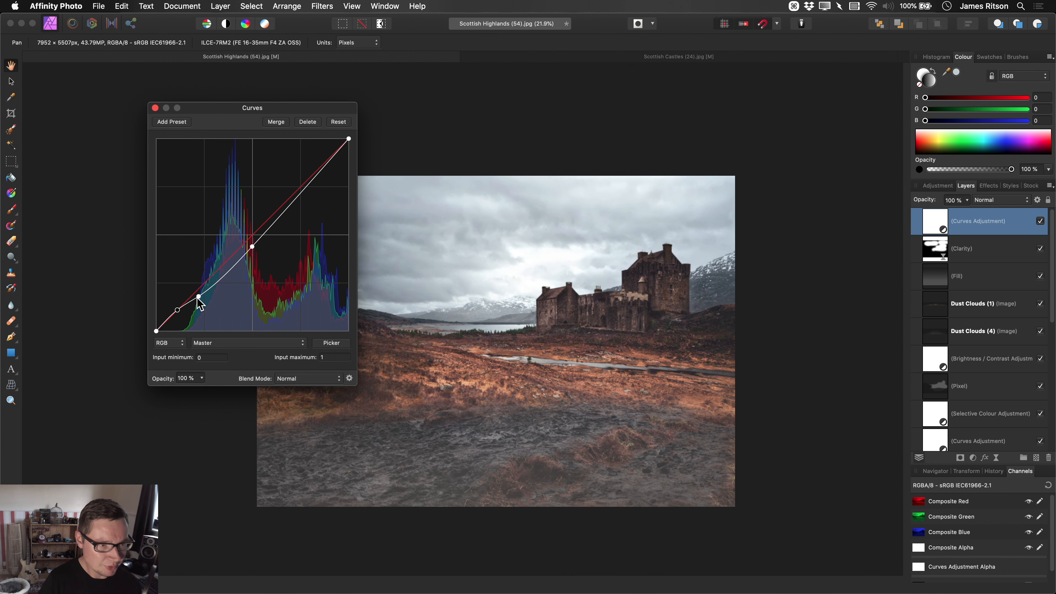
drag(199, 296, 202, 290)
click(155, 108)
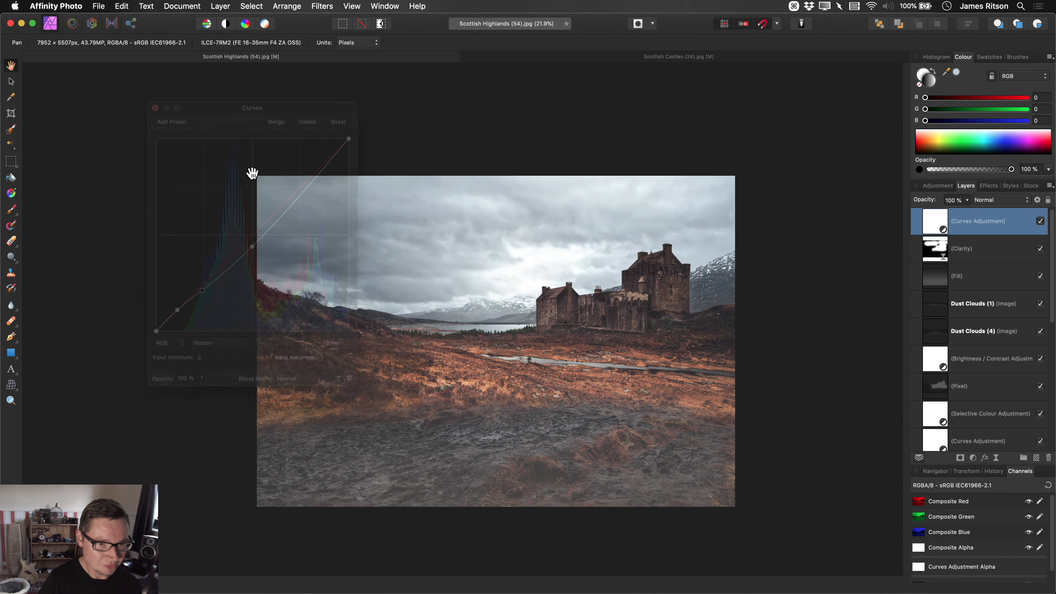
Collapse the Castle and both Scottish Highlands image layers, and select every layer above the Background.
scroll(496, 302, down, 1)
key(super+0)
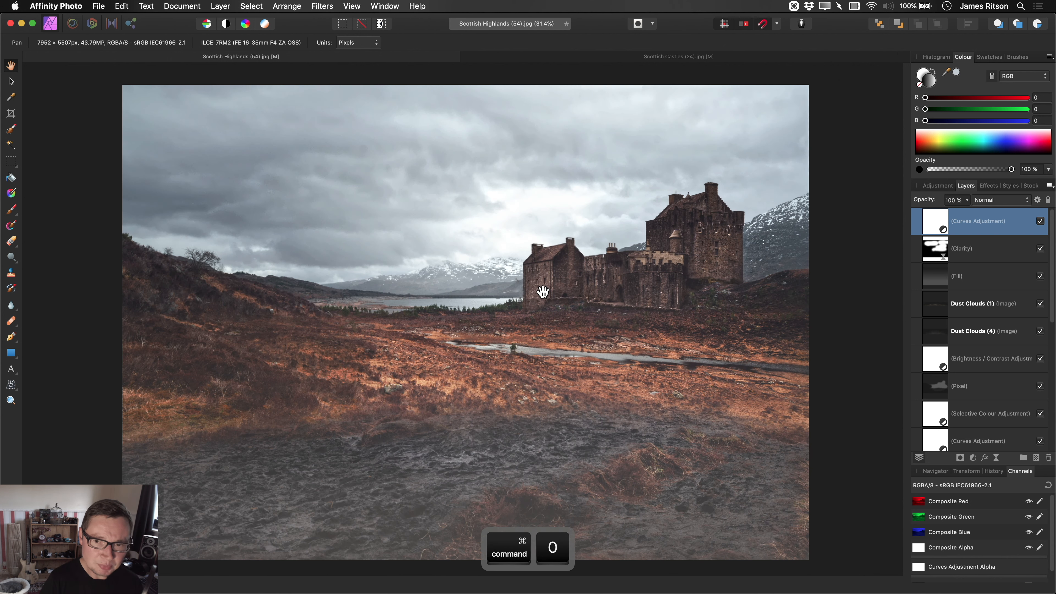
scroll(980, 381, down, 10)
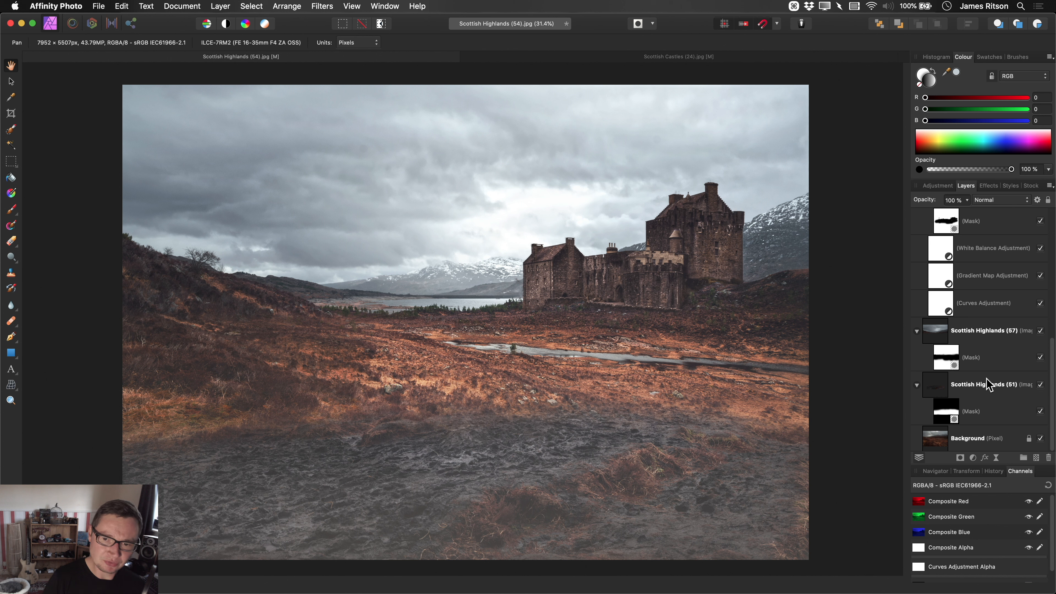
click(917, 332)
click(916, 384)
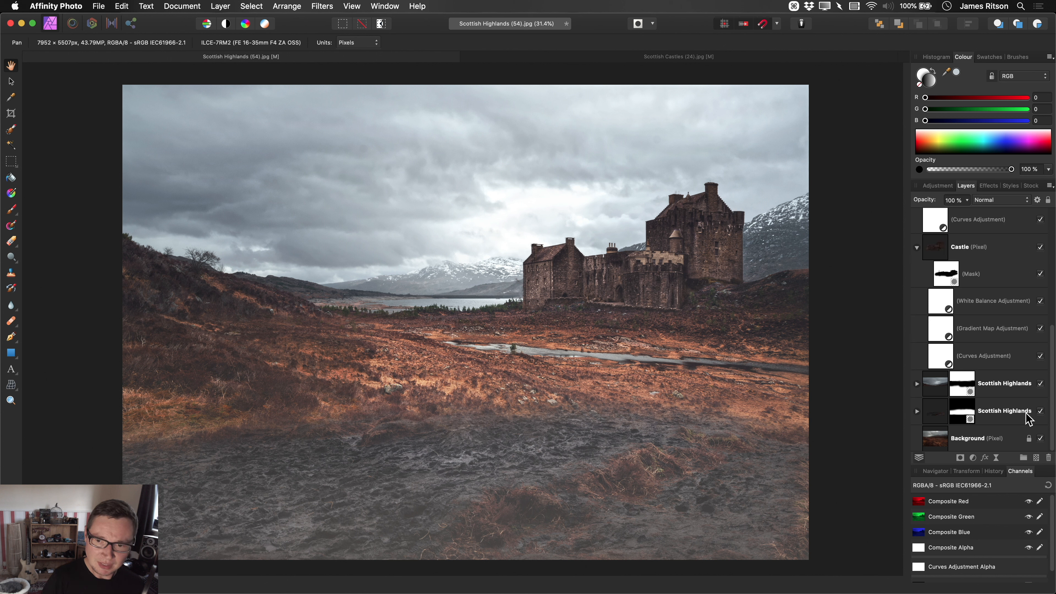
scroll(995, 384, up, 5)
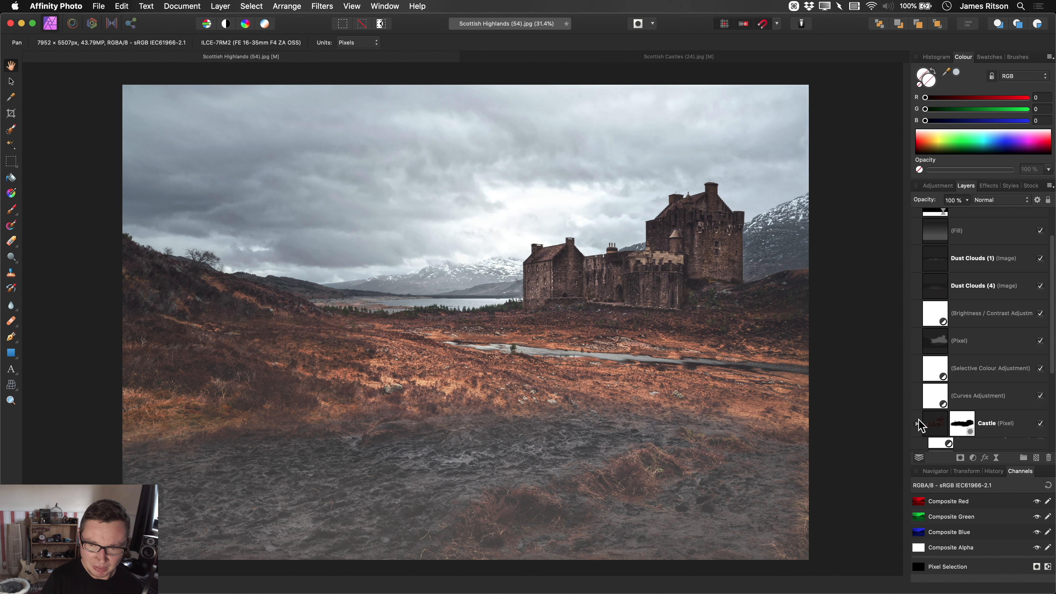
scroll(987, 392, up, 2)
scroll(989, 230, down, 5)
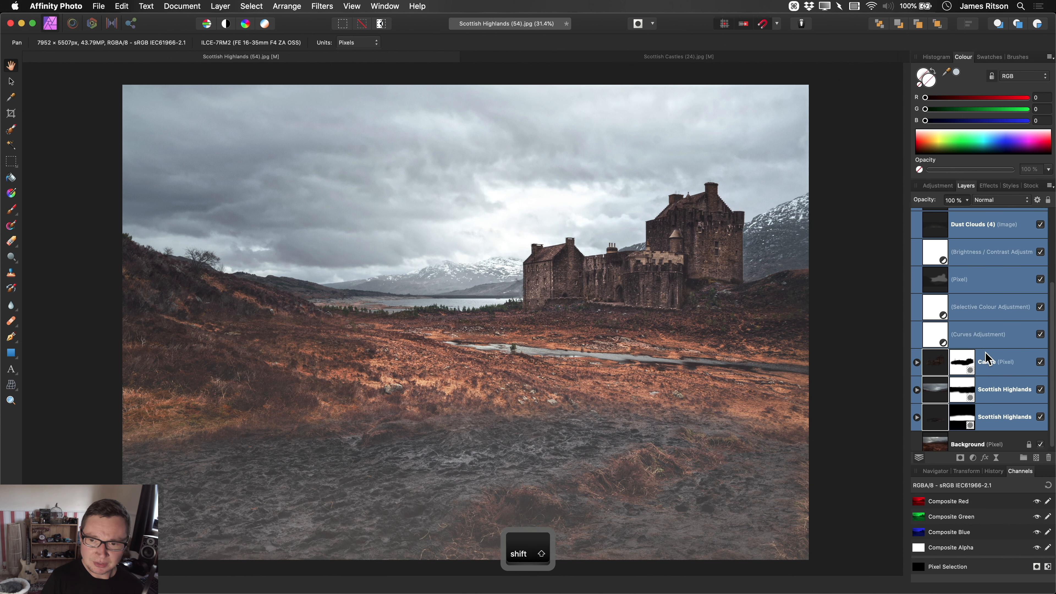
scroll(985, 360, up, 5)
Hide and re-show all the selected layers to compare the finished composite with the original background photo.
click(1041, 220)
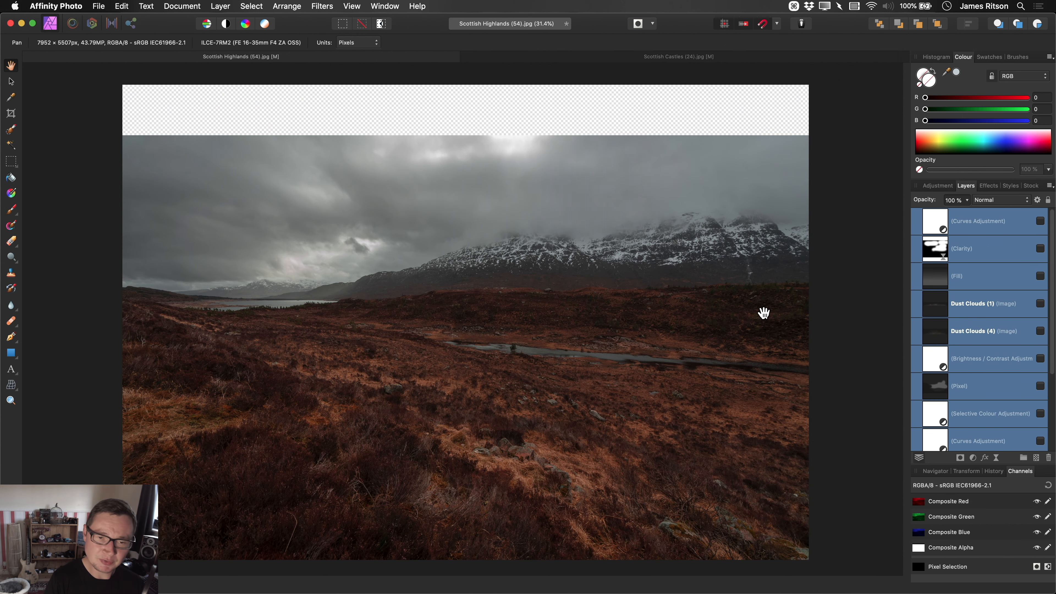
scroll(983, 354, down, 4)
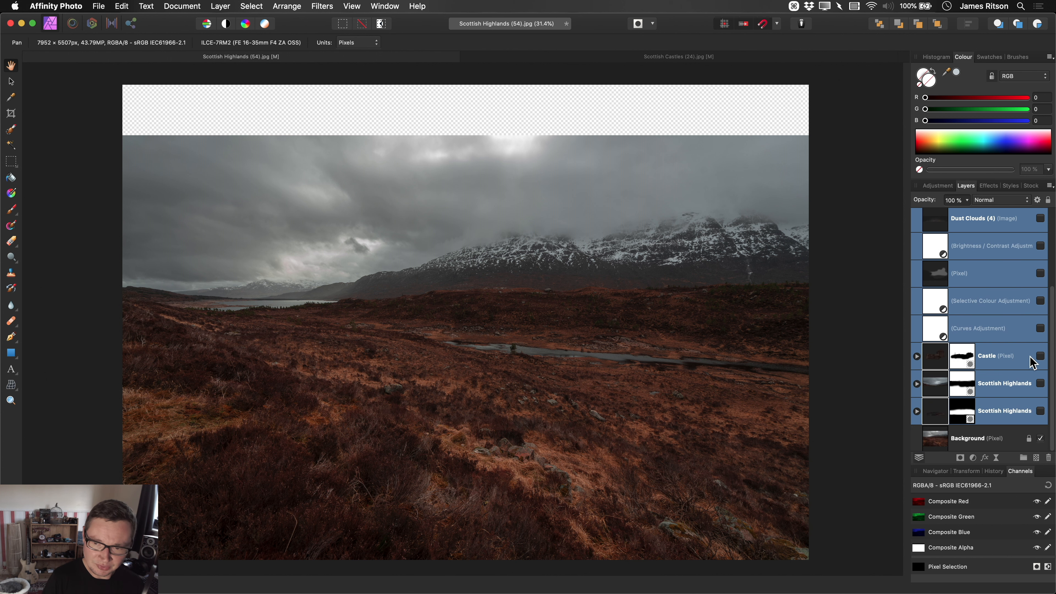
scroll(1015, 332, up, 5)
click(1040, 221)
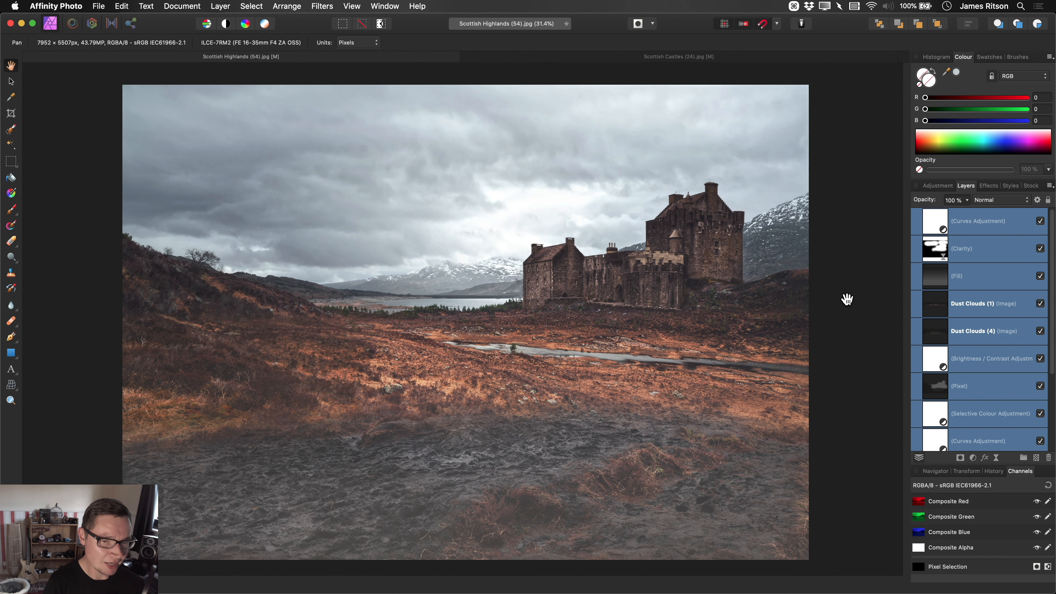
scroll(594, 333, down, 5)
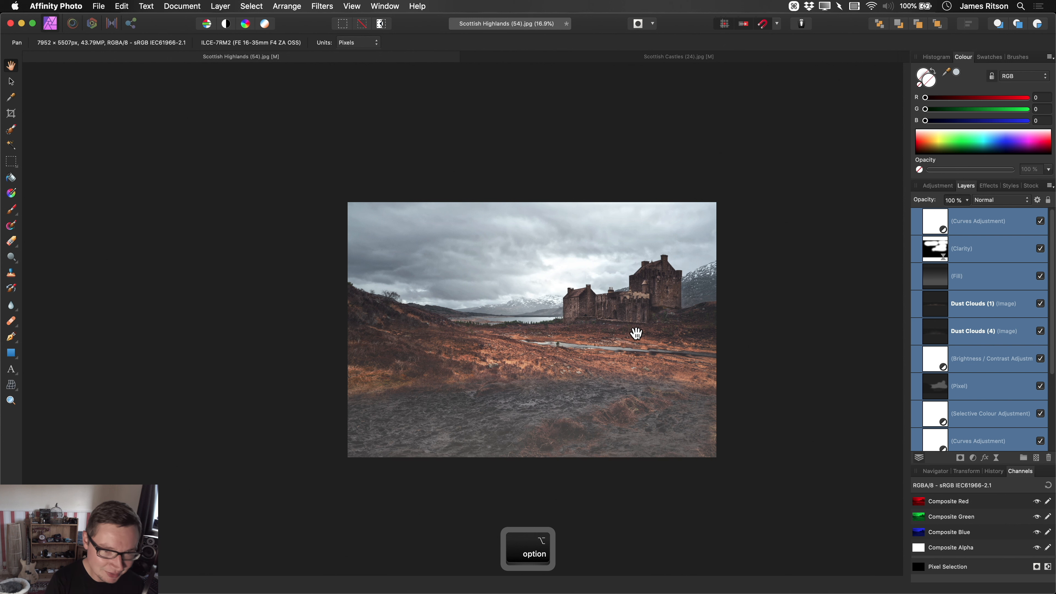
scroll(632, 332, up, 1)
drag(632, 333, 592, 342)
scroll(592, 342, up, 1)
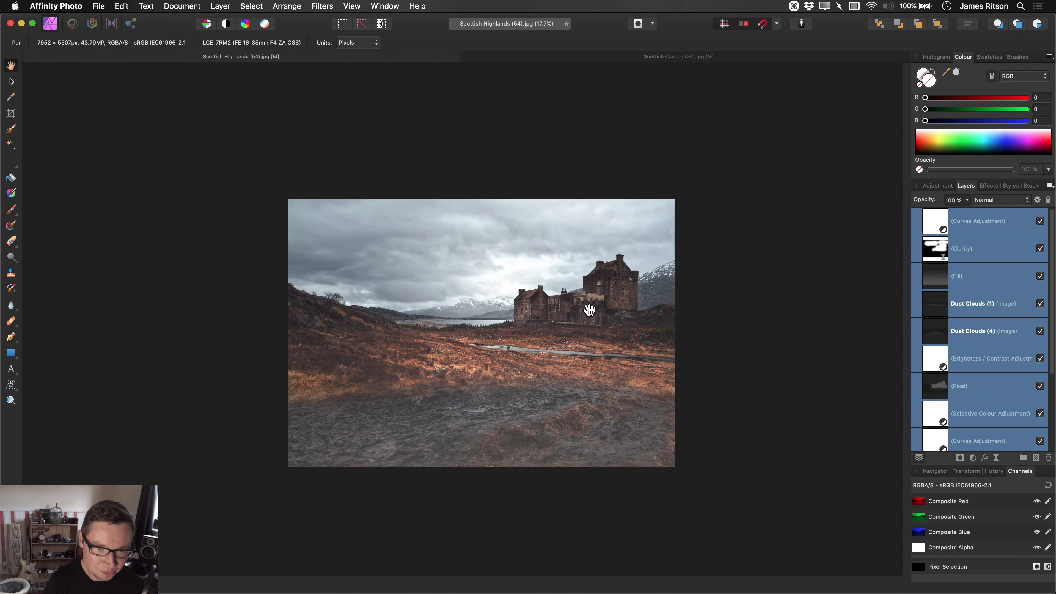
scroll(584, 328, up, 1)
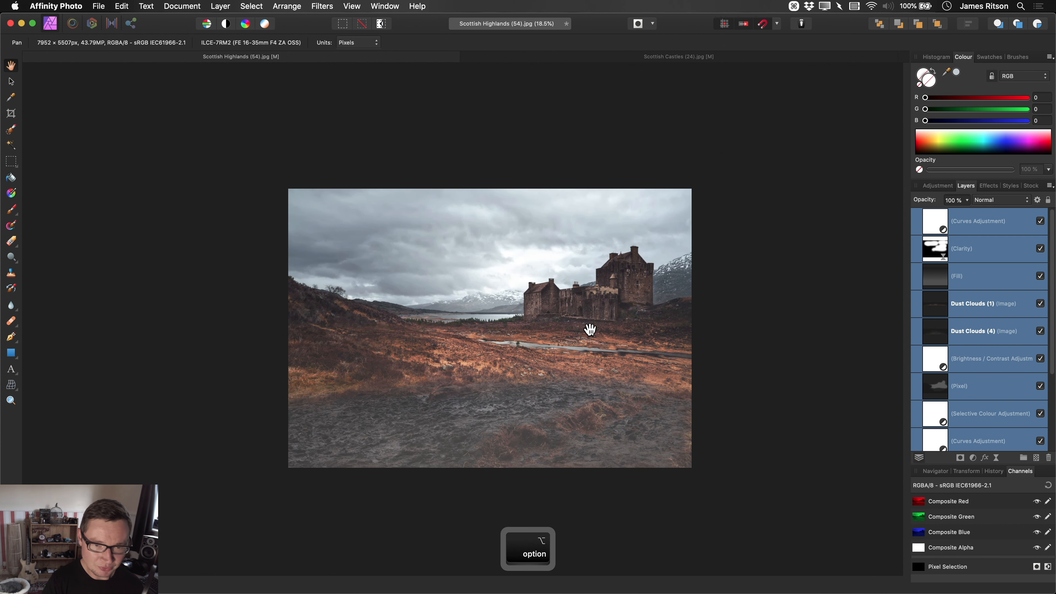
Set the opacity of both the Dust Clouds (1) and Dust Clouds (4) layers to 10%, and fit the whole composite in view.
scroll(557, 366, up, 3)
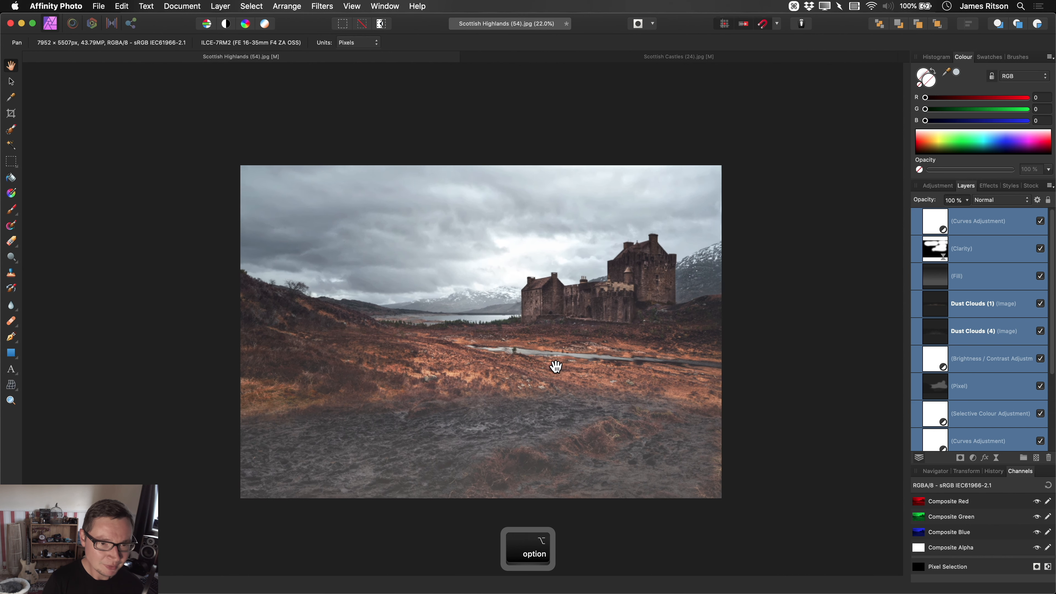
drag(557, 367, 575, 371)
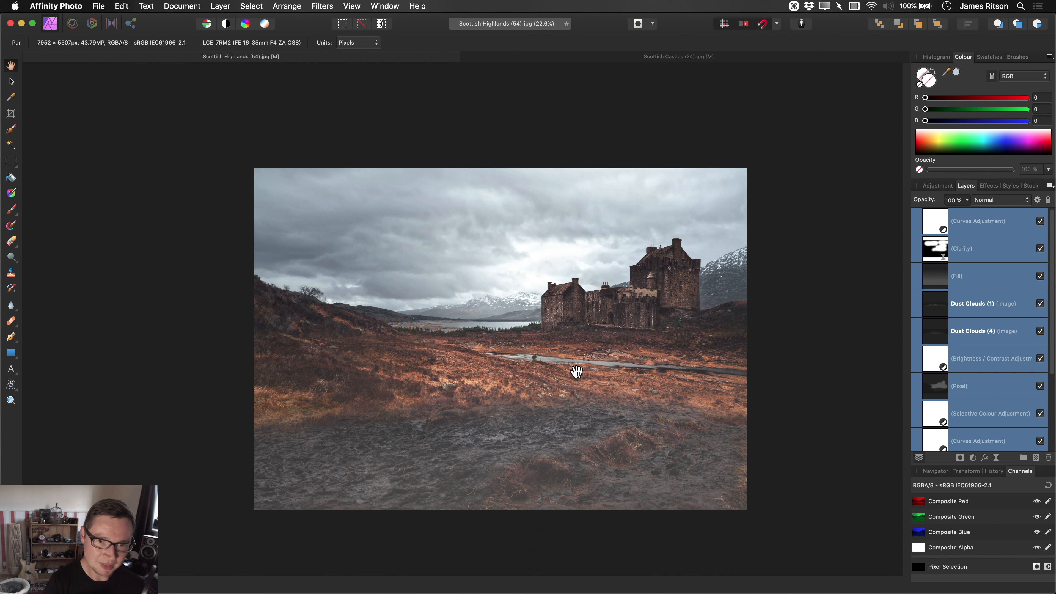
scroll(964, 276, down, 4)
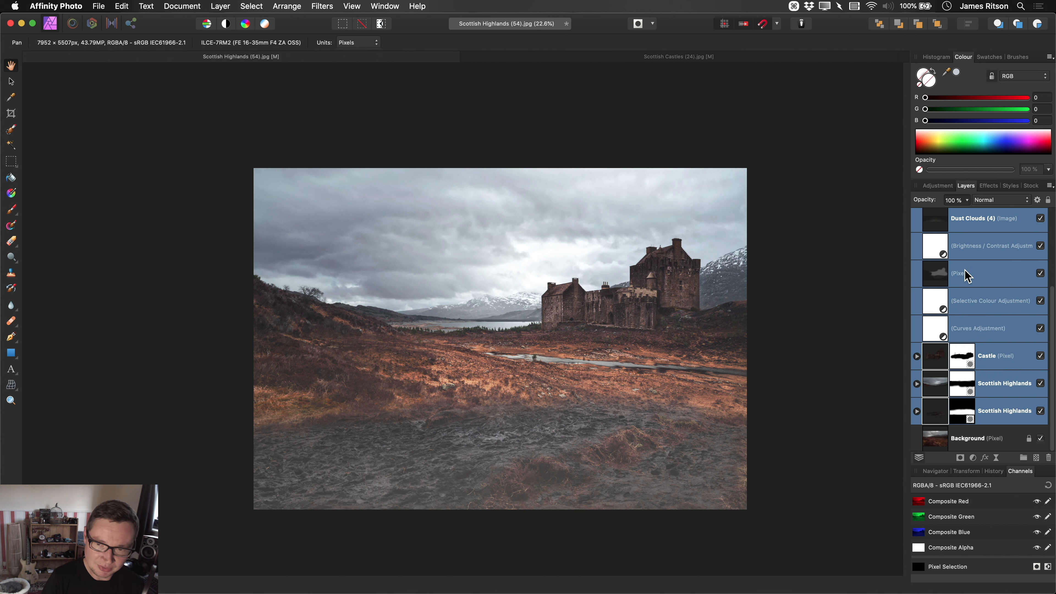
click(969, 251)
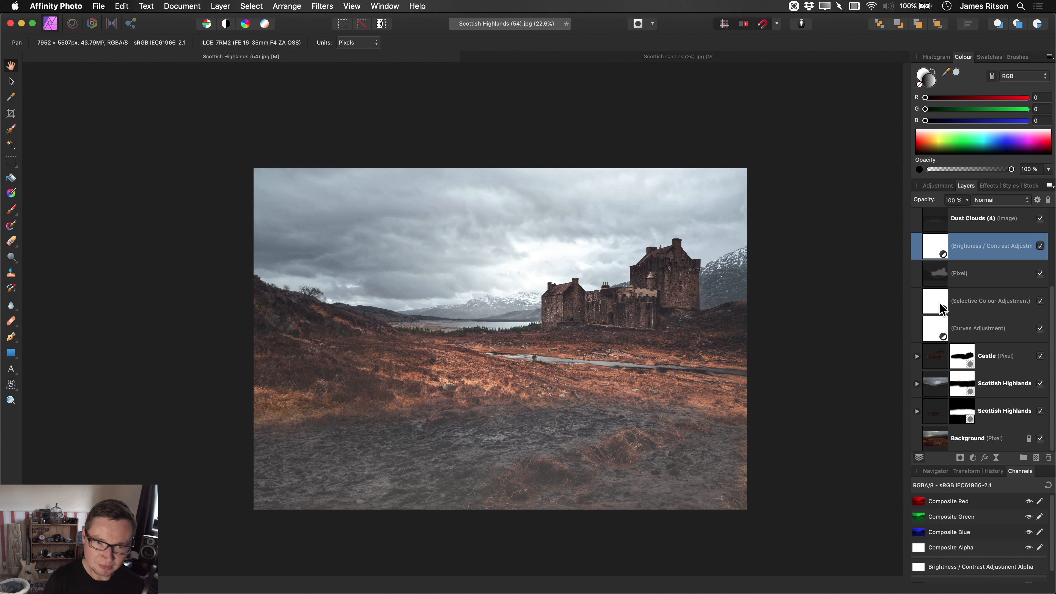
scroll(948, 328, up, 4)
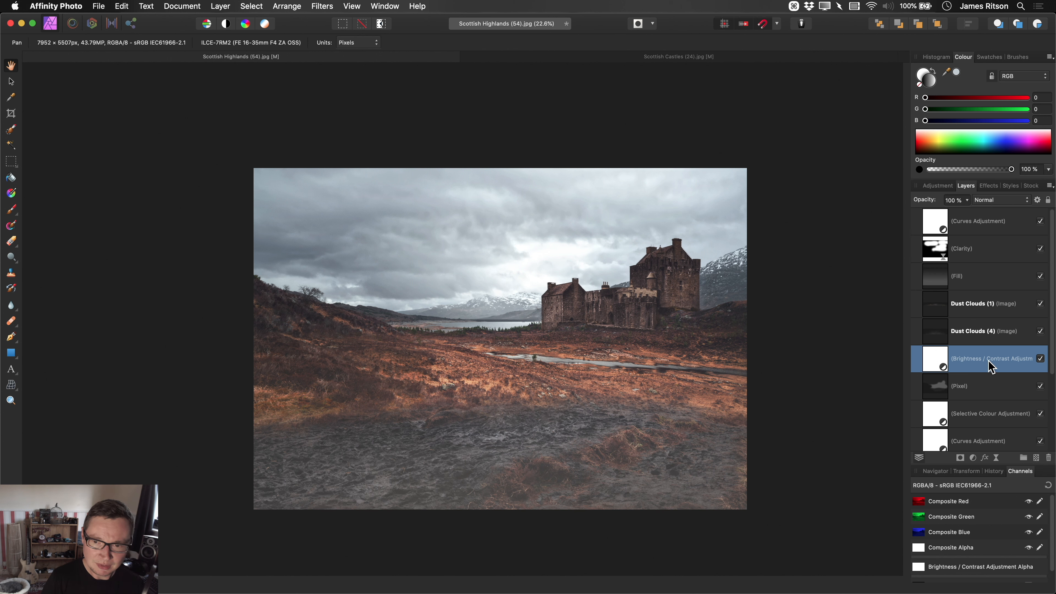
click(937, 303)
shift+click(985, 331)
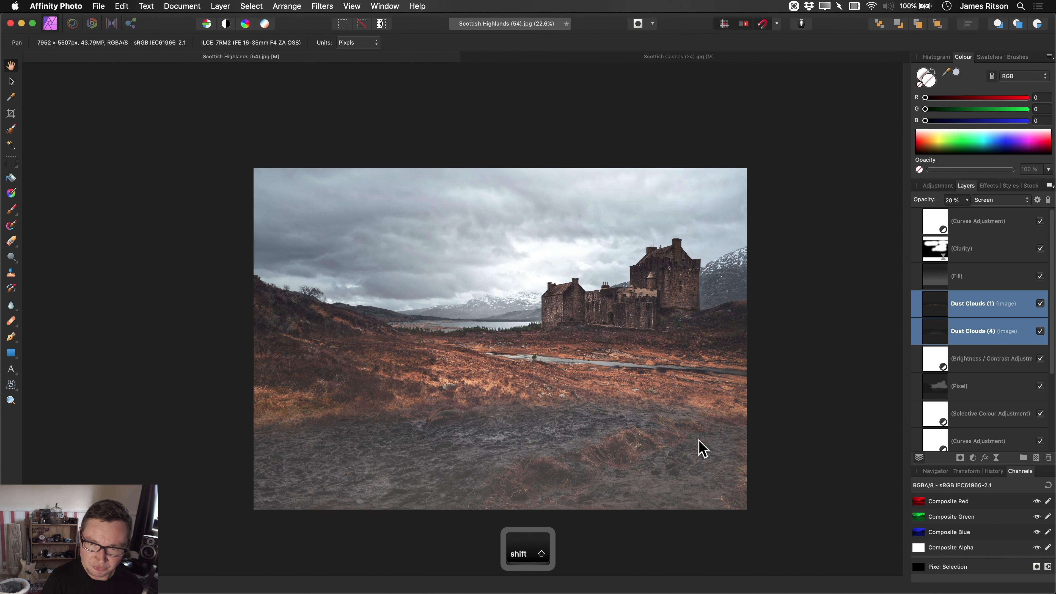
key(1)
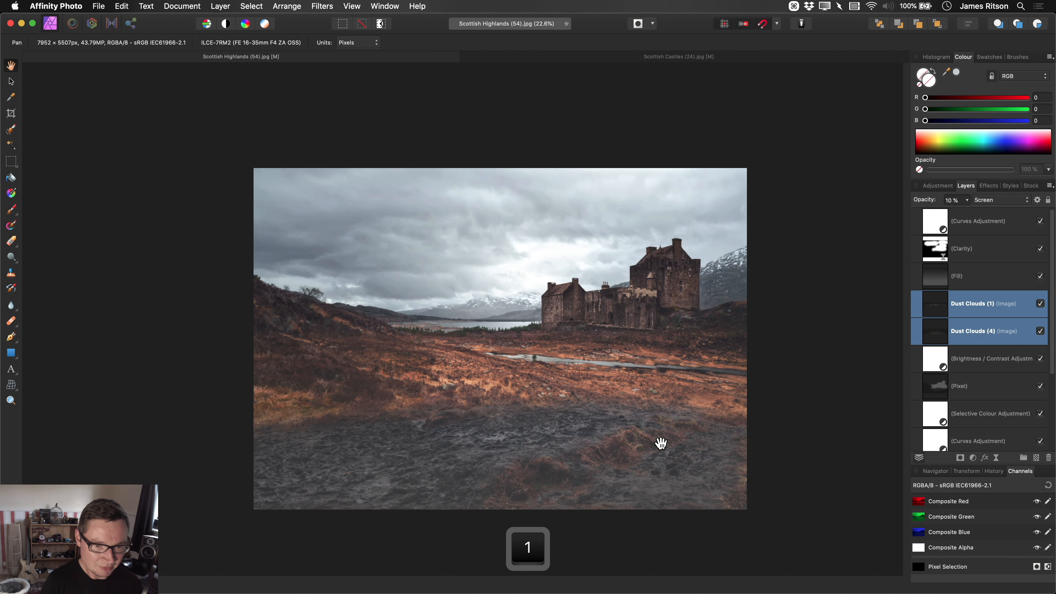
mouse_move(626, 401)
mouse_down()
mouse_move(624, 385)
mouse_move(627, 410)
mouse_up()
scroll(623, 391, up, 1)
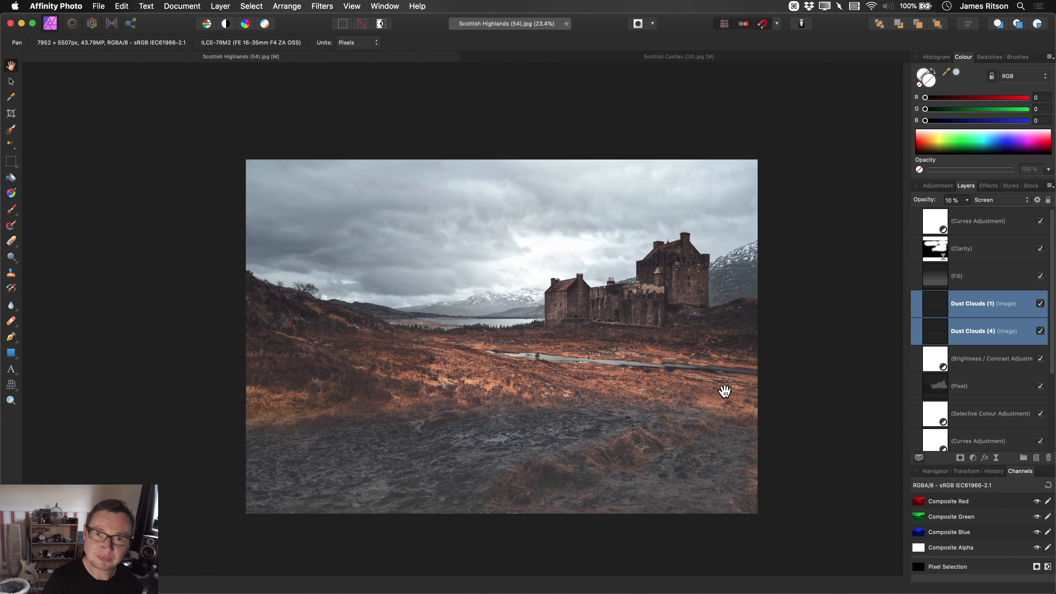
key(ctrl+0)
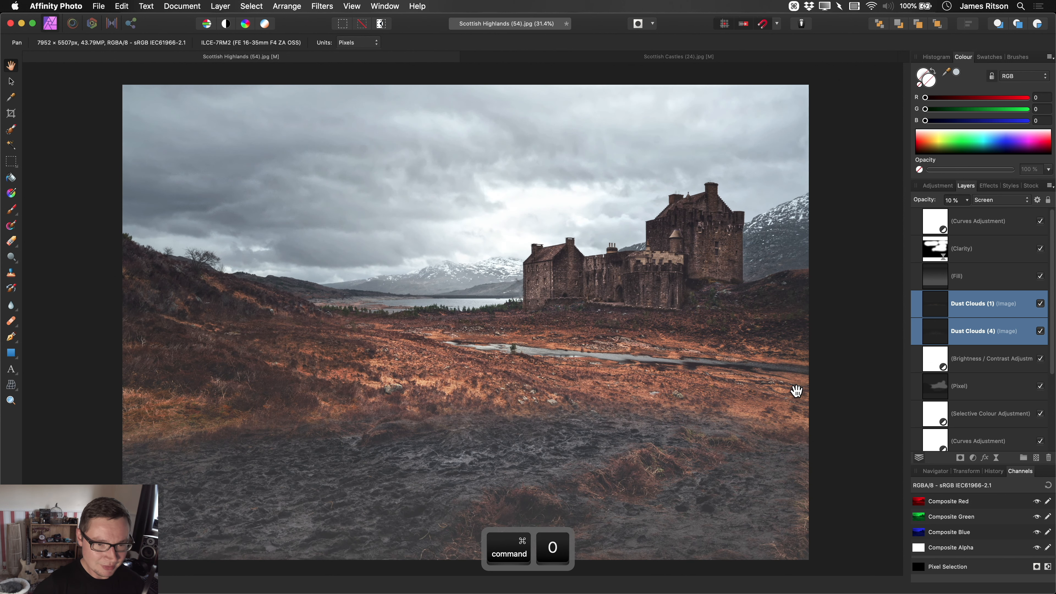